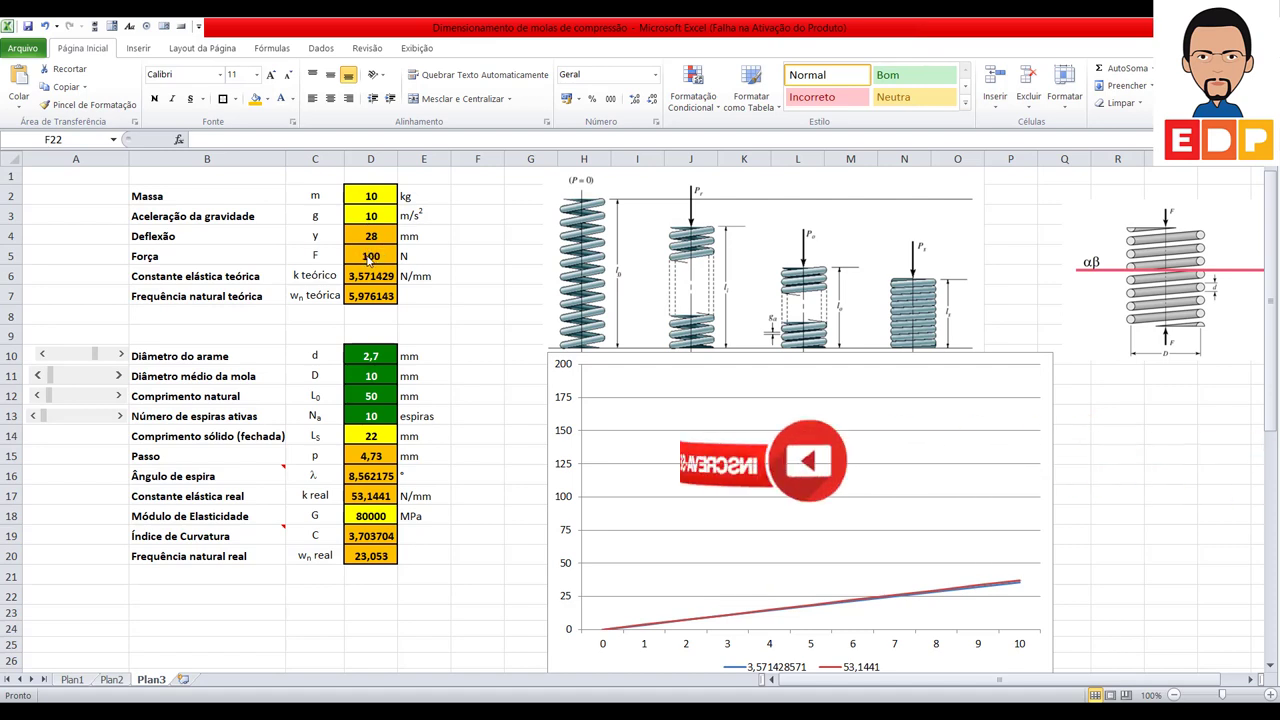
Step: Review the force formula in D5 and the natural-length formula in D12, then show the Quick Access Toolbar list
{"action": "left_click", "coordinate": [369, 257]}
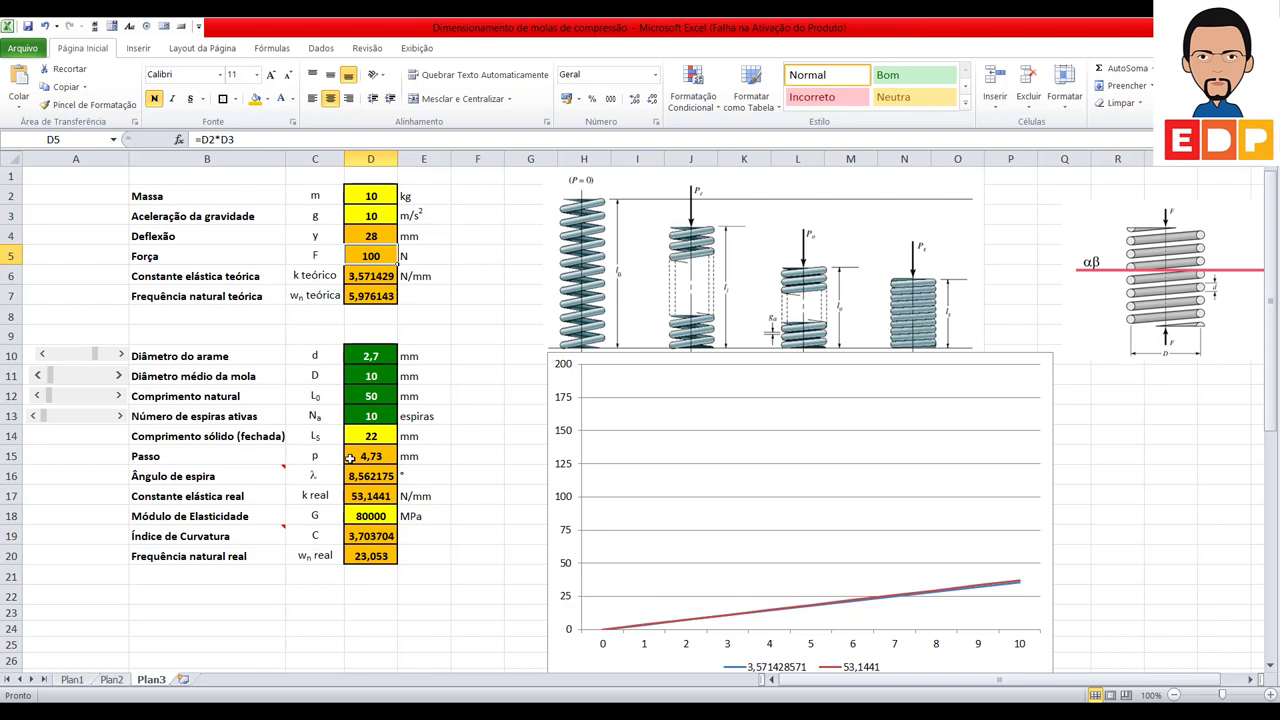
{"action": "left_click", "coordinate": [372, 397]}
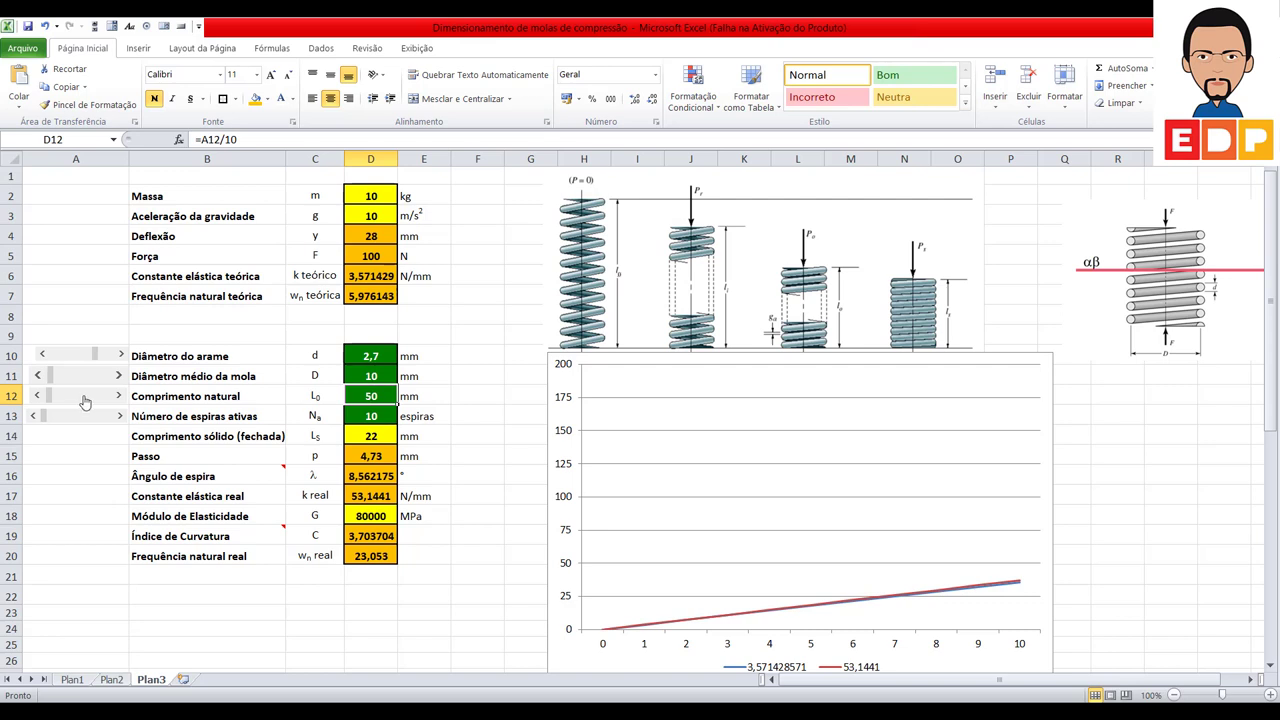
{"action": "left_click", "coordinate": [79, 538]}
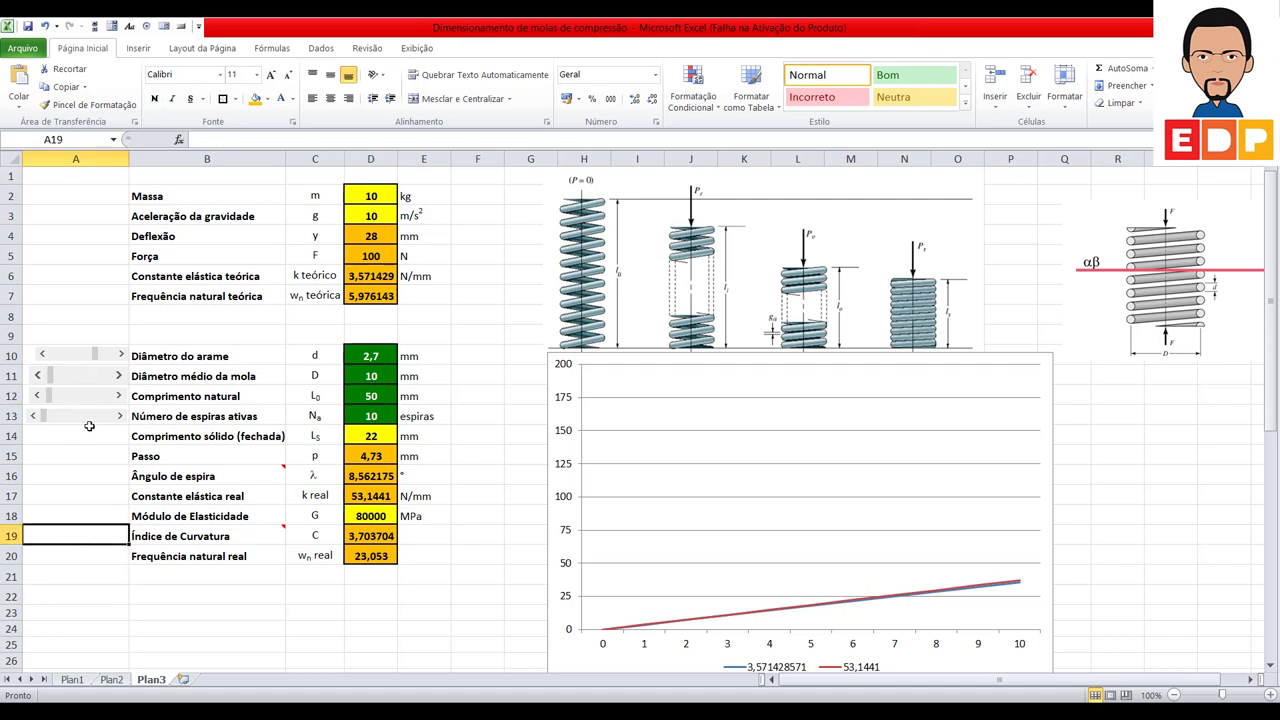
{"action": "left_click", "coordinate": [198, 27]}
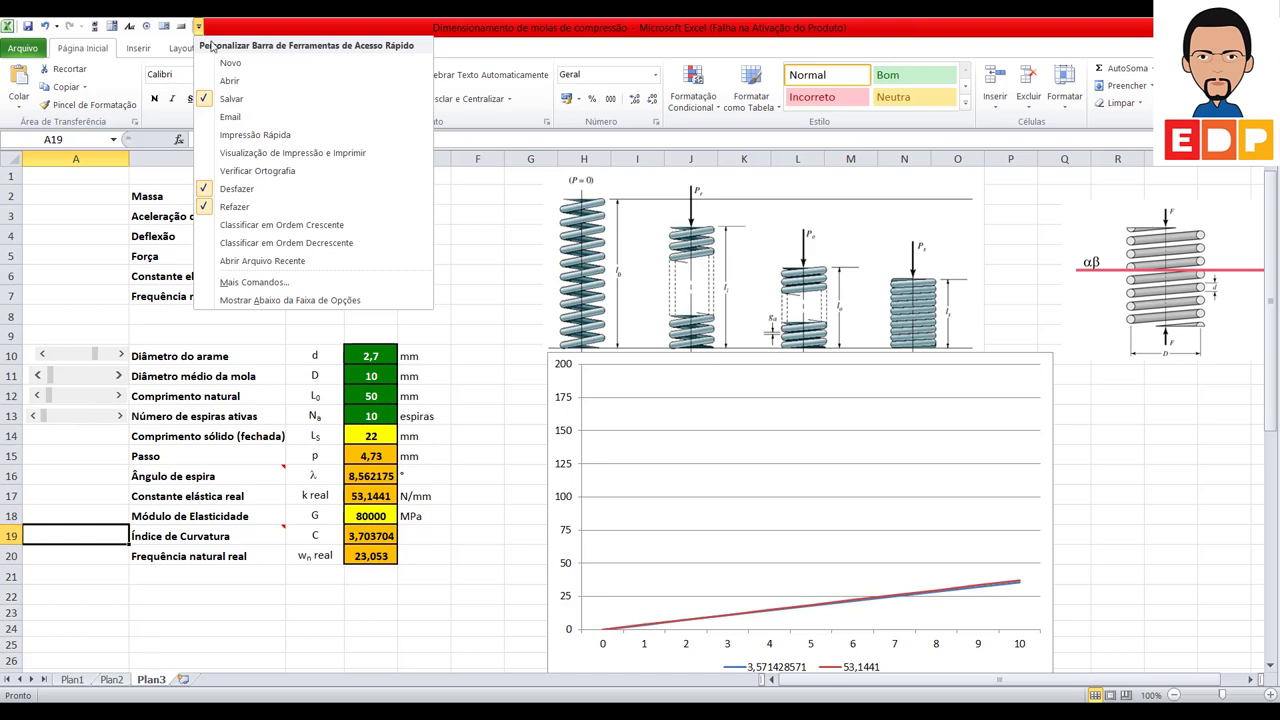
Step: Find Scroll Bar (Form Control) under All Commands in Quick Access Toolbar settings, then cancel without adding it
{"action": "left_click", "coordinate": [256, 282]}
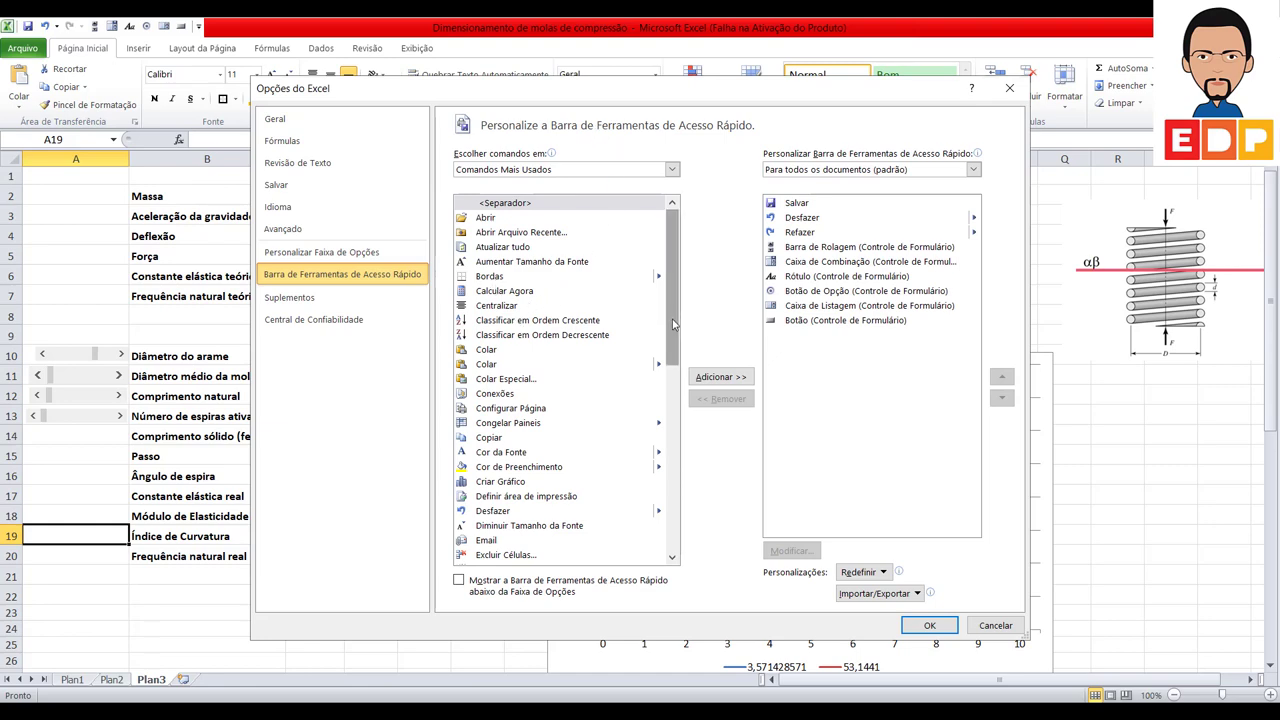
{"action": "left_click", "coordinate": [538, 170]}
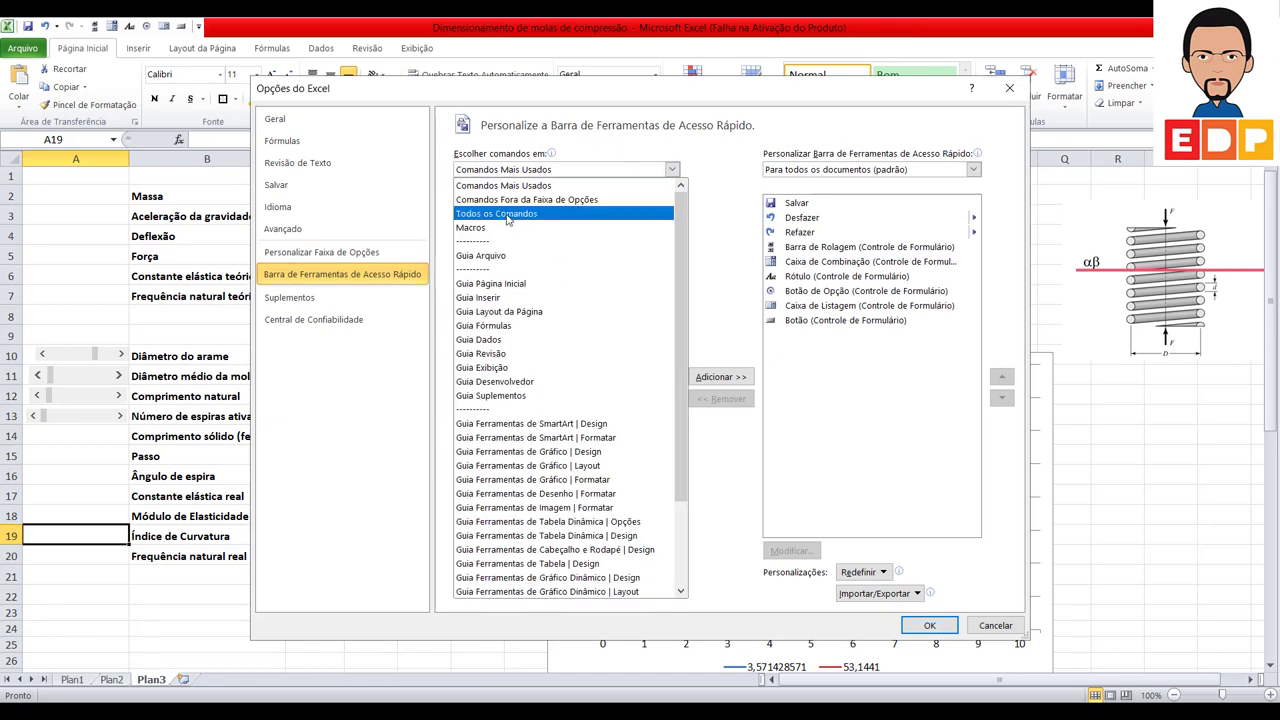
{"action": "left_click", "coordinate": [512, 214]}
{"action": "mouse_move", "coordinate": [672, 220]}
{"action": "left_mouse_down"}
{"action": "mouse_move", "coordinate": [673, 270]}
{"action": "mouse_move", "coordinate": [673, 257]}
{"action": "left_mouse_up"}
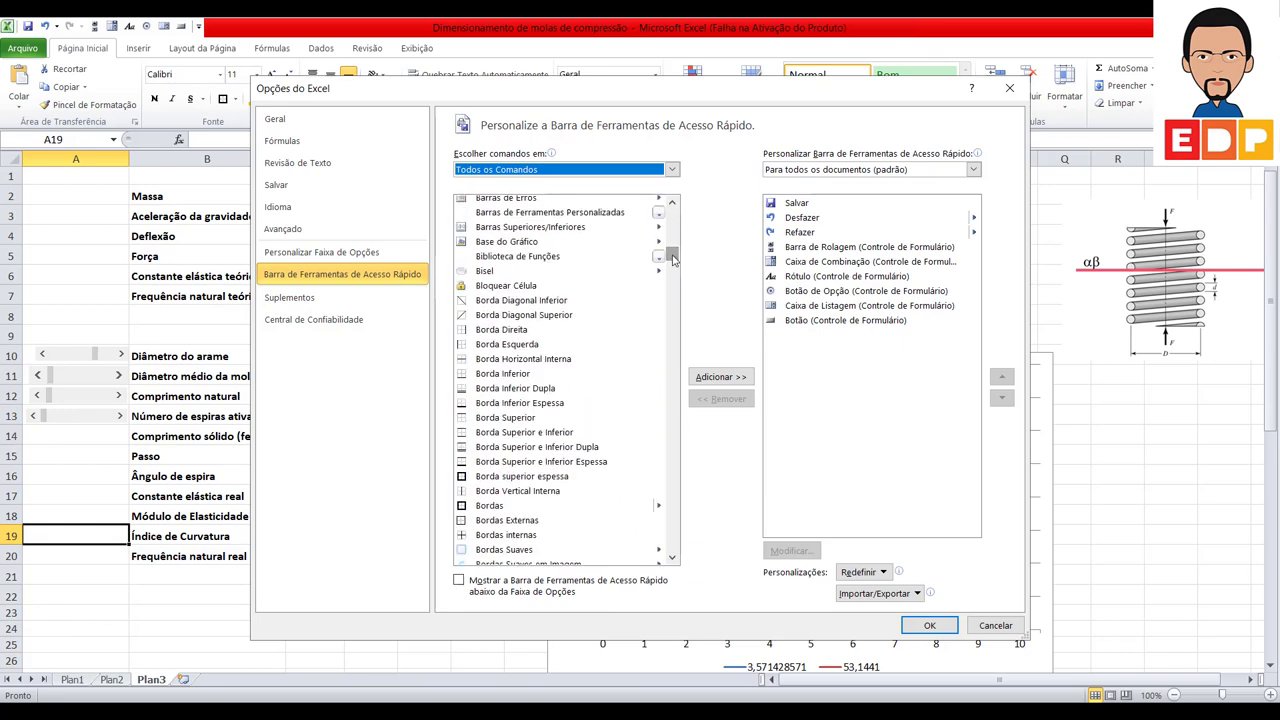
{"action": "left_click", "coordinate": [674, 205]}
{"action": "left_click", "coordinate": [674, 205]}
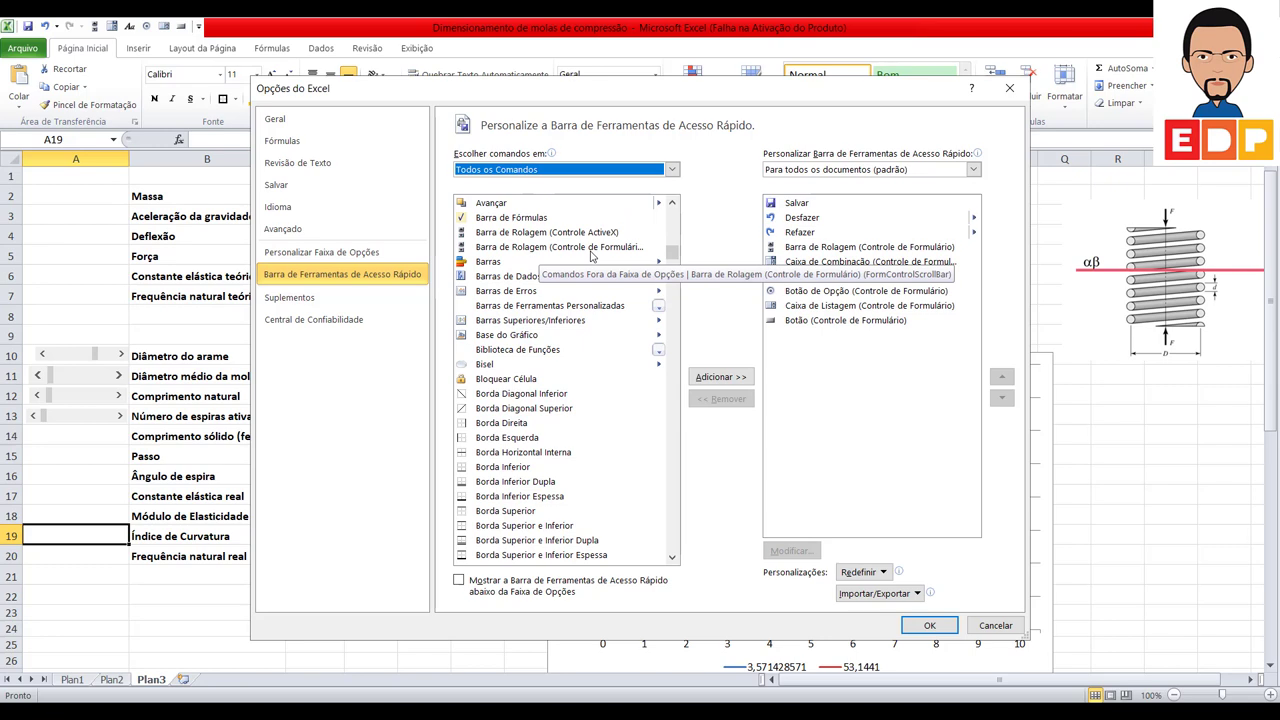
{"action": "left_click", "coordinate": [533, 250]}
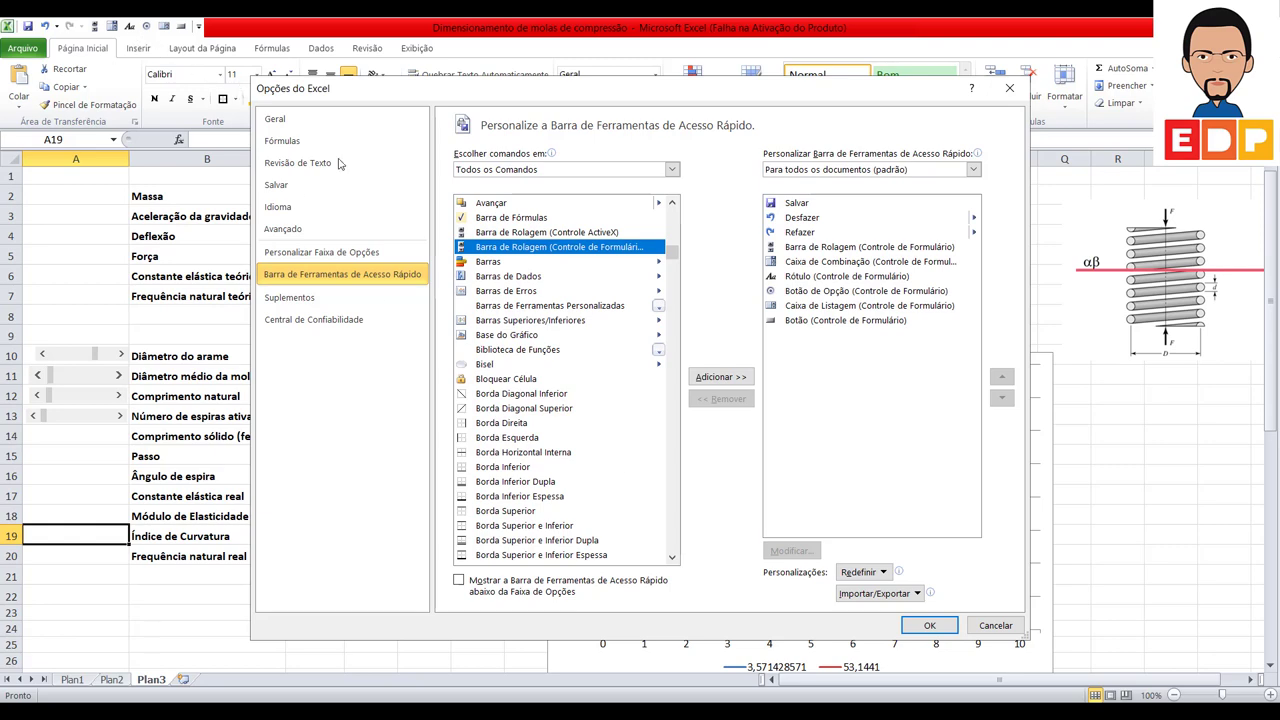
{"action": "left_click", "coordinate": [985, 626]}
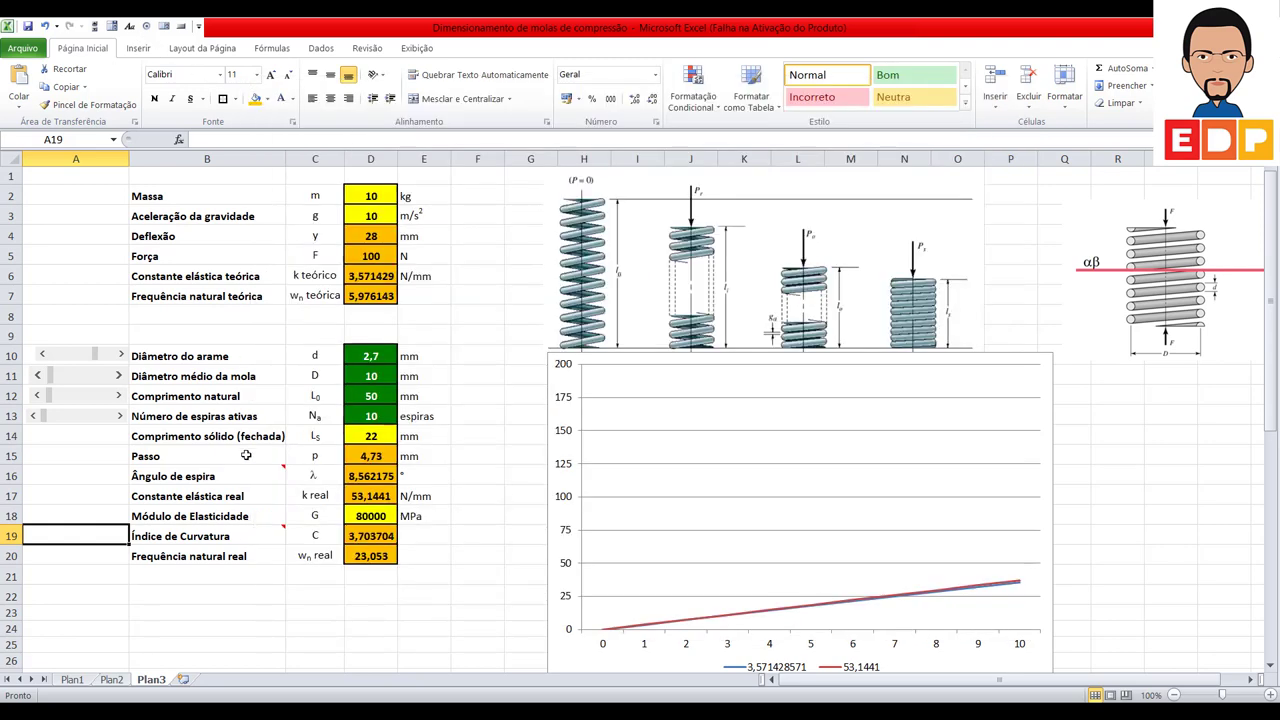
{"action": "right_click", "coordinate": [79, 397]}
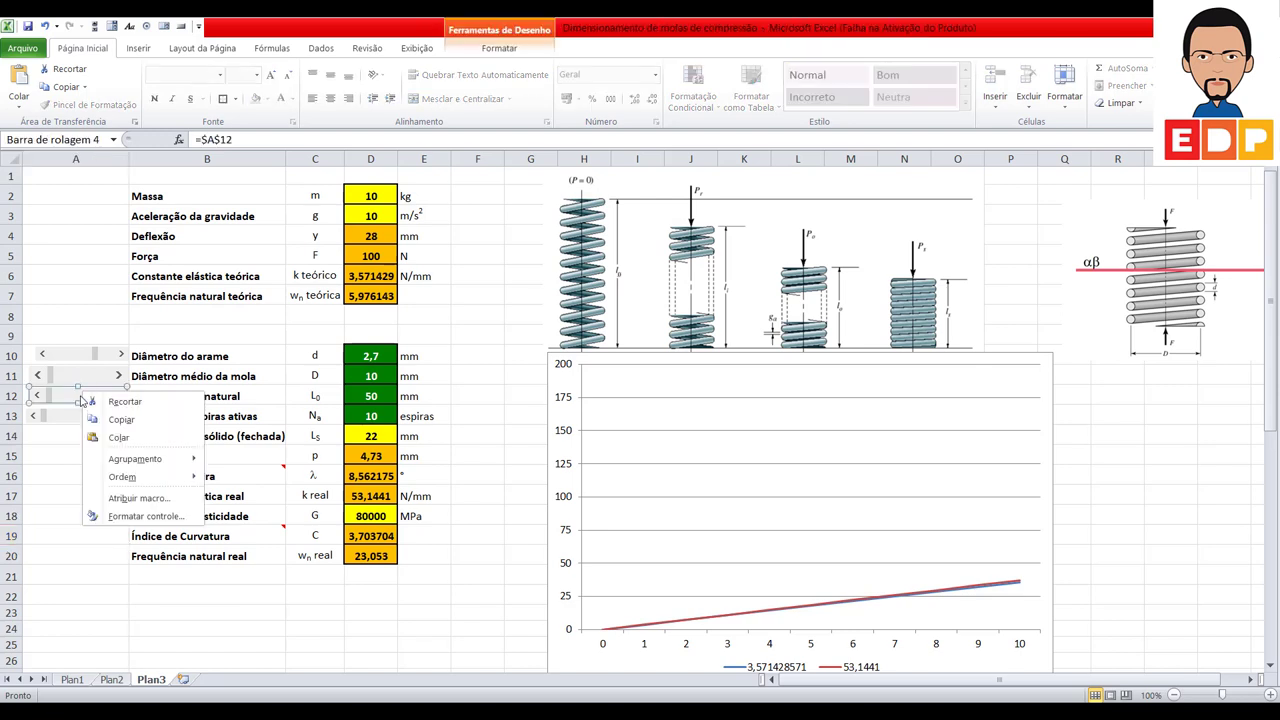
{"action": "key", "text": "Escape"}
{"action": "left_click_drag", "start_coordinate": [79, 397], "coordinate": [73, 496]}
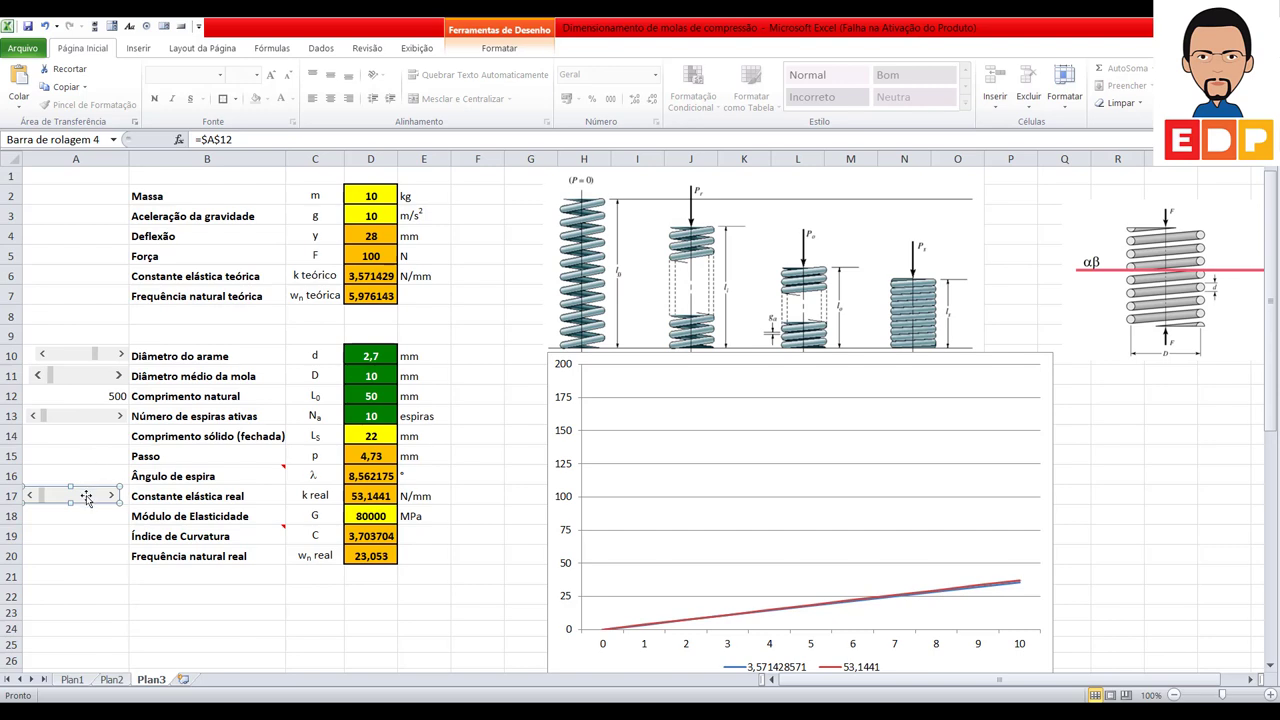
{"action": "left_click_drag", "start_coordinate": [87, 497], "coordinate": [94, 397]}
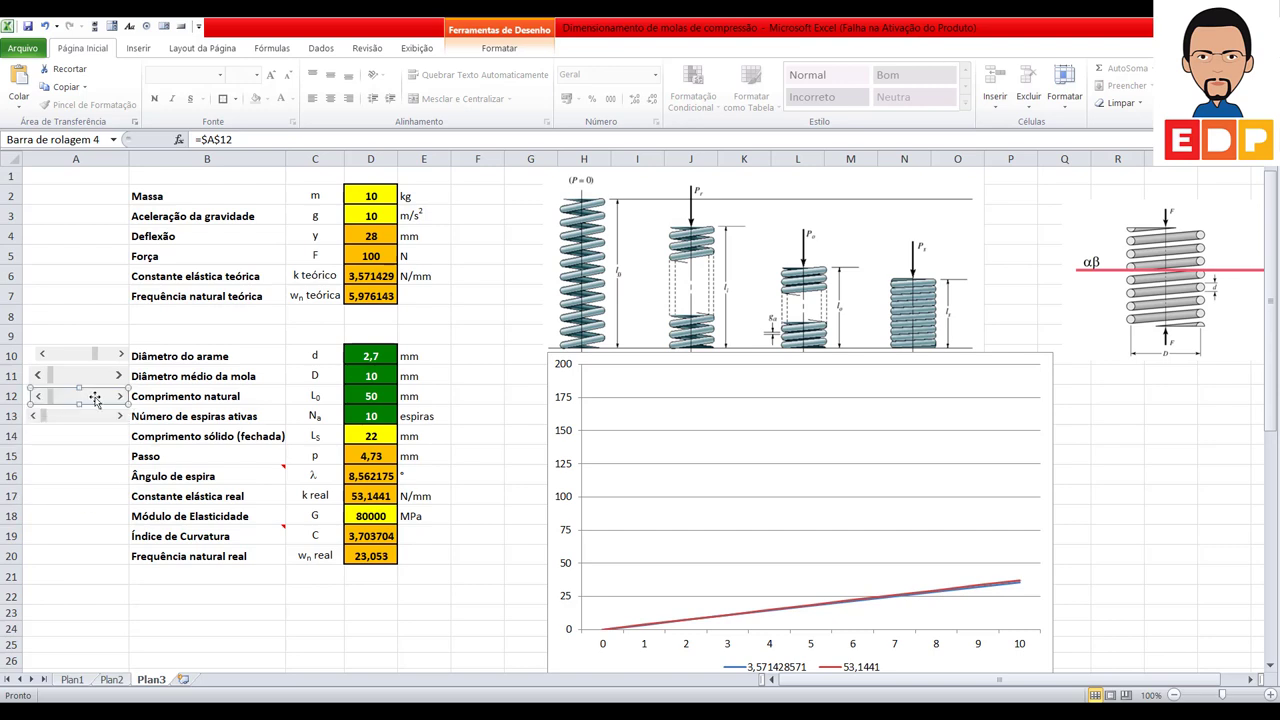
{"action": "right_click", "coordinate": [94, 397]}
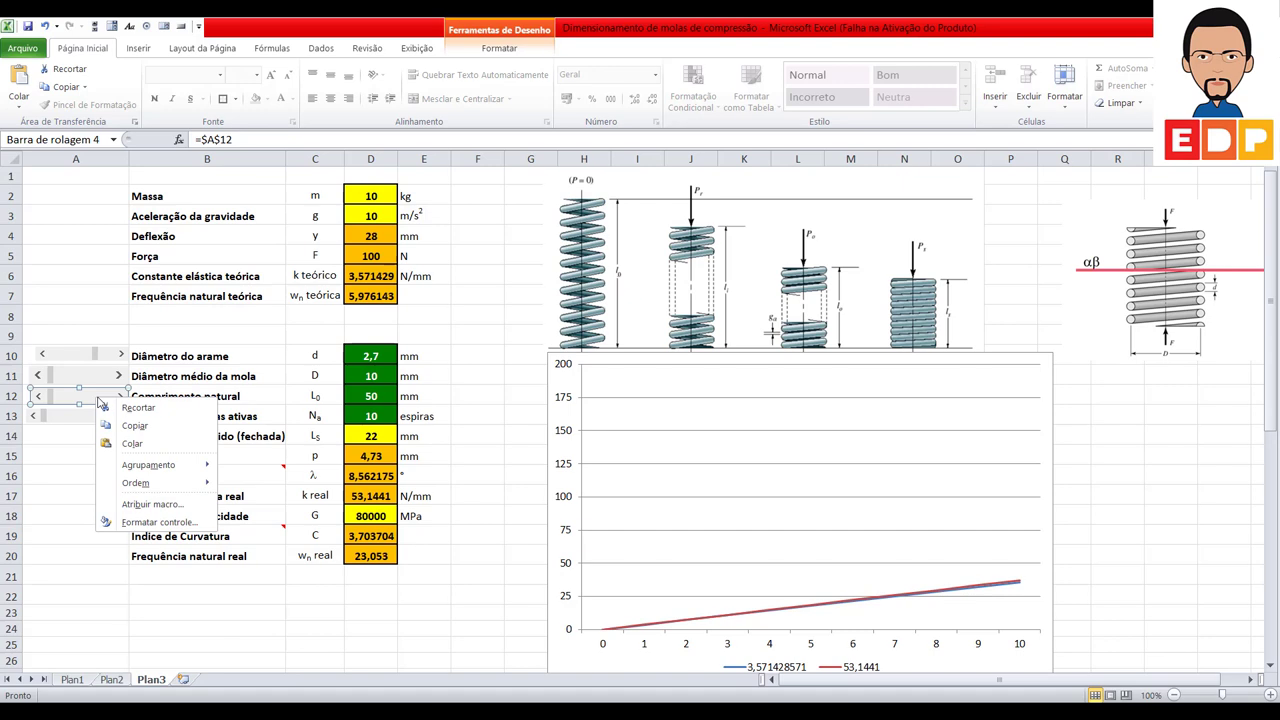
{"action": "left_click", "coordinate": [150, 522]}
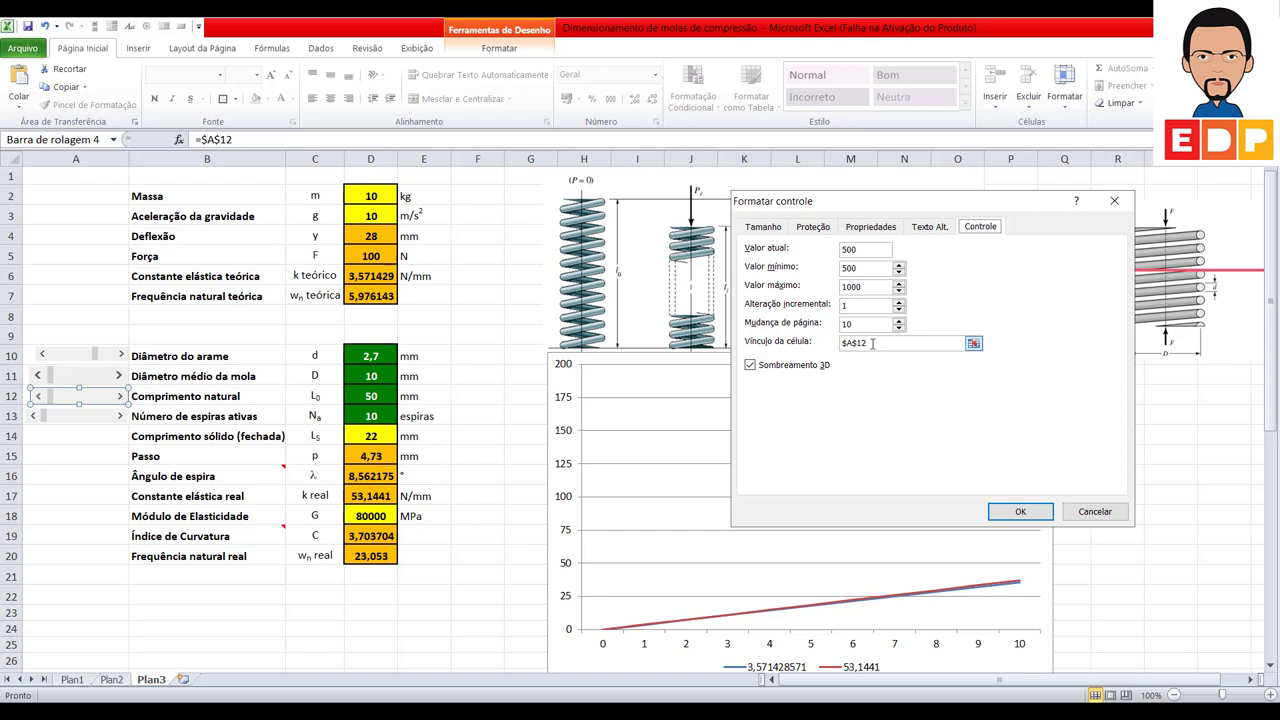
{"action": "left_click", "coordinate": [1094, 511]}
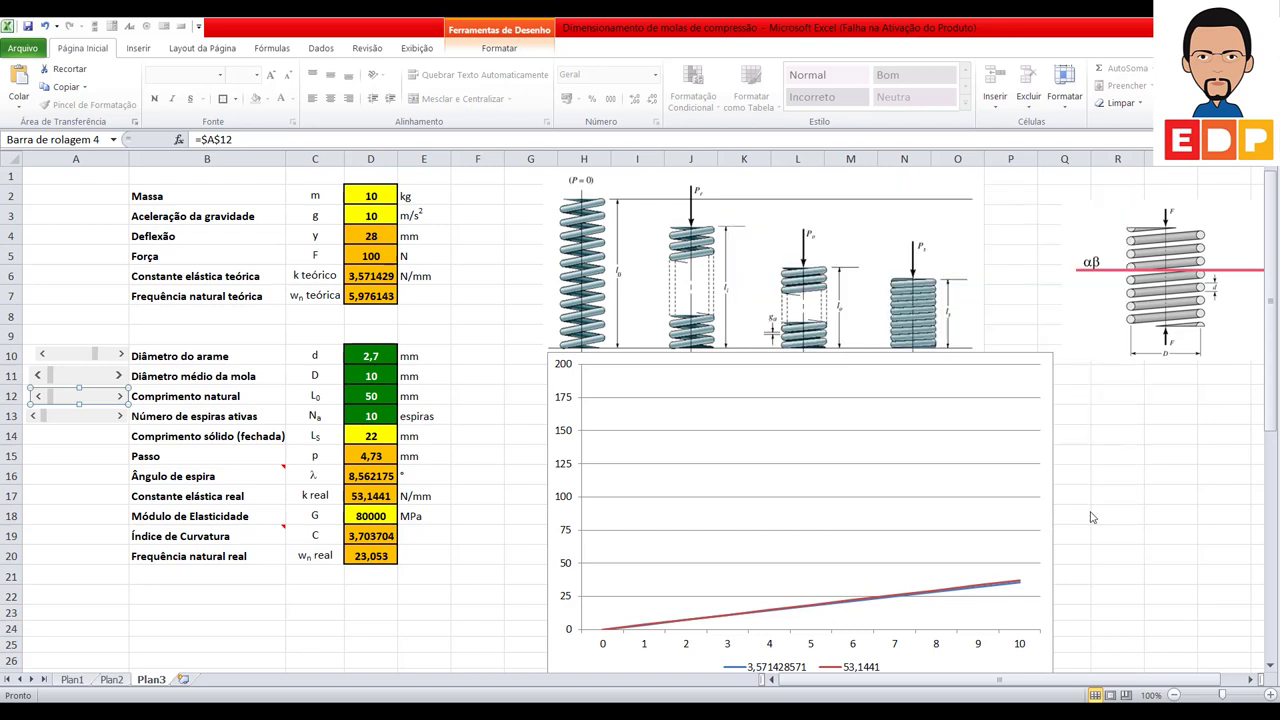
Step: Move the natural-length slider to row 15 and step it up three times, raising L0 to 50,3 mm
{"action": "left_click", "coordinate": [88, 510]}
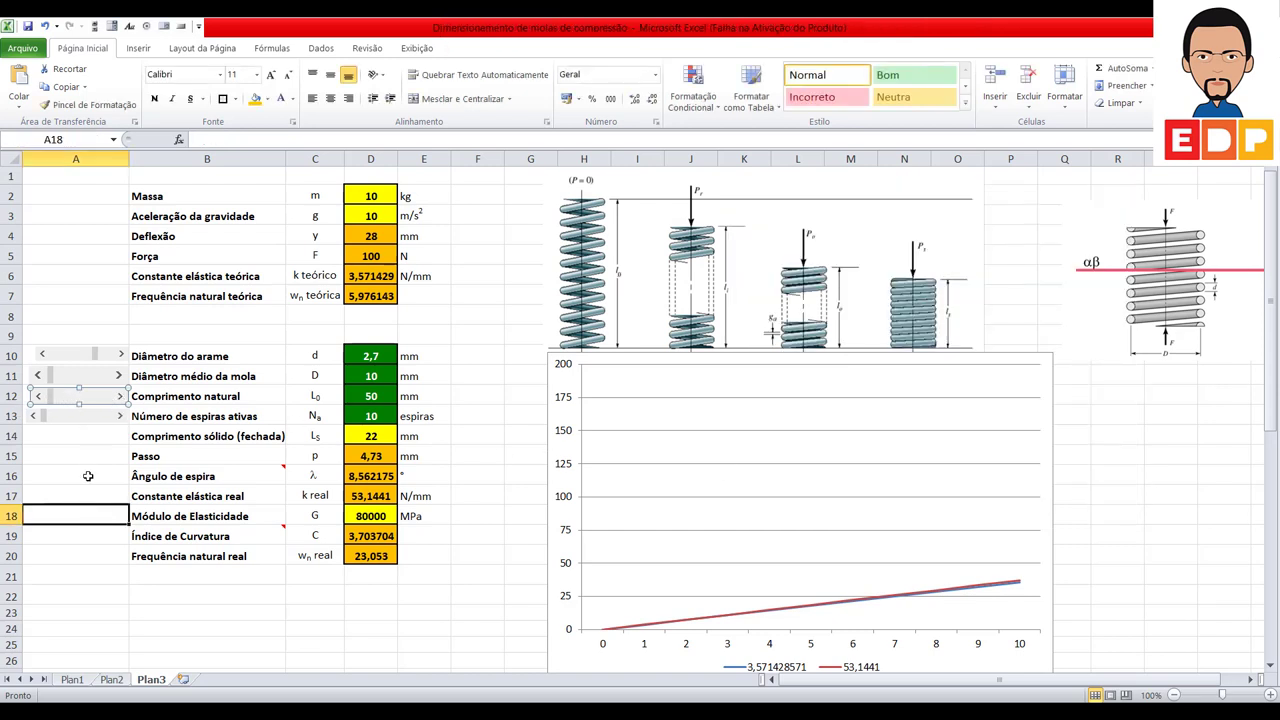
{"action": "right_click", "coordinate": [90, 402]}
{"action": "key", "text": "Escape"}
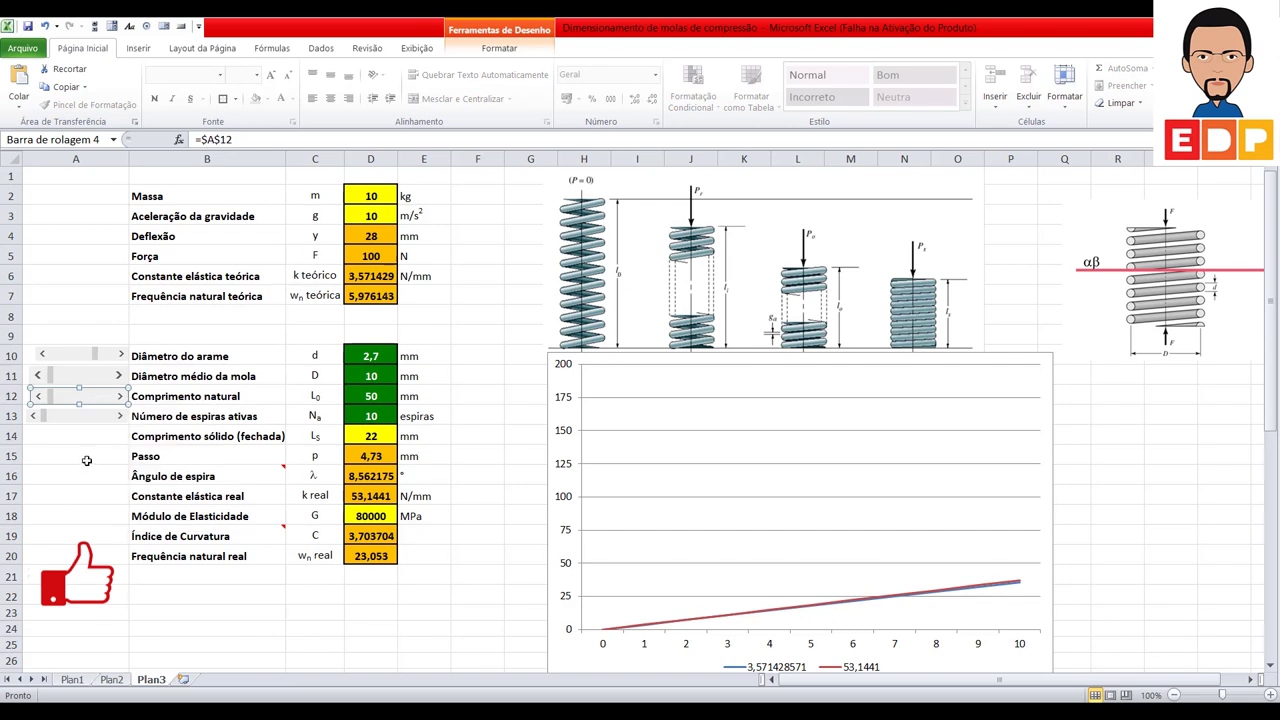
{"action": "left_click_drag", "start_coordinate": [95, 400], "coordinate": [95, 460]}
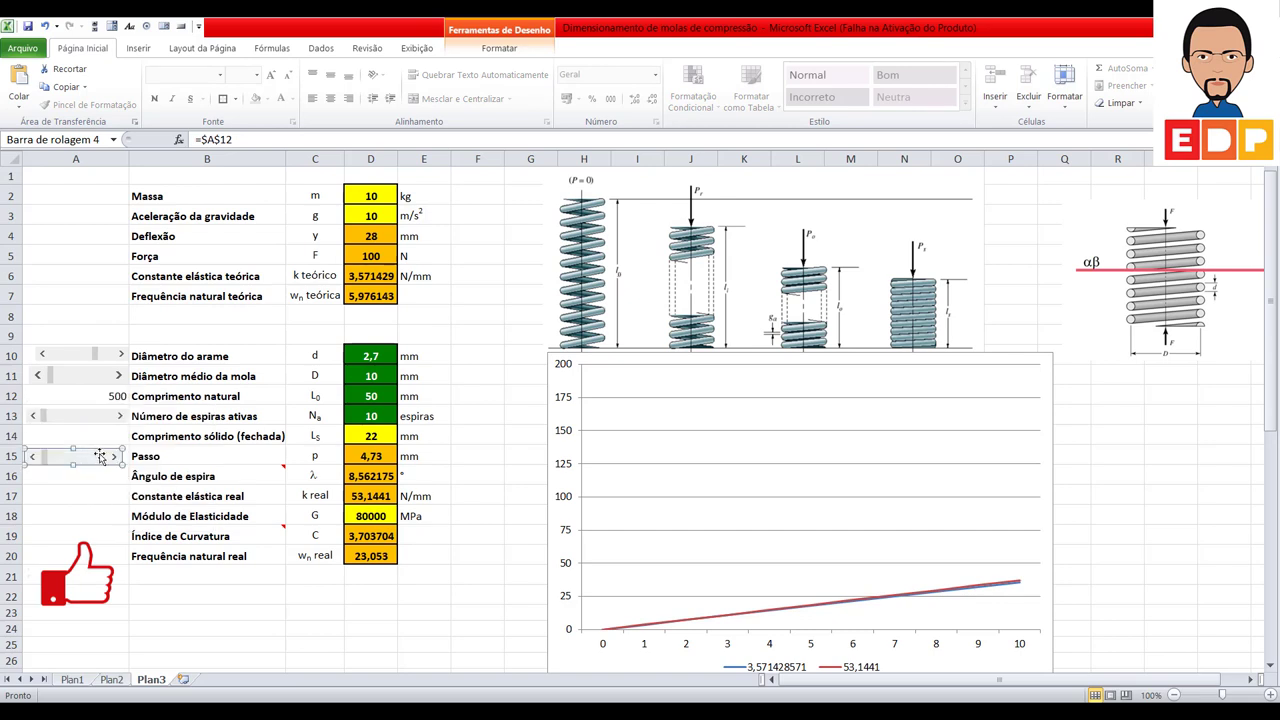
{"action": "left_click", "coordinate": [96, 490]}
{"action": "left_click", "coordinate": [114, 456]}
{"action": "left_click", "coordinate": [114, 456]}
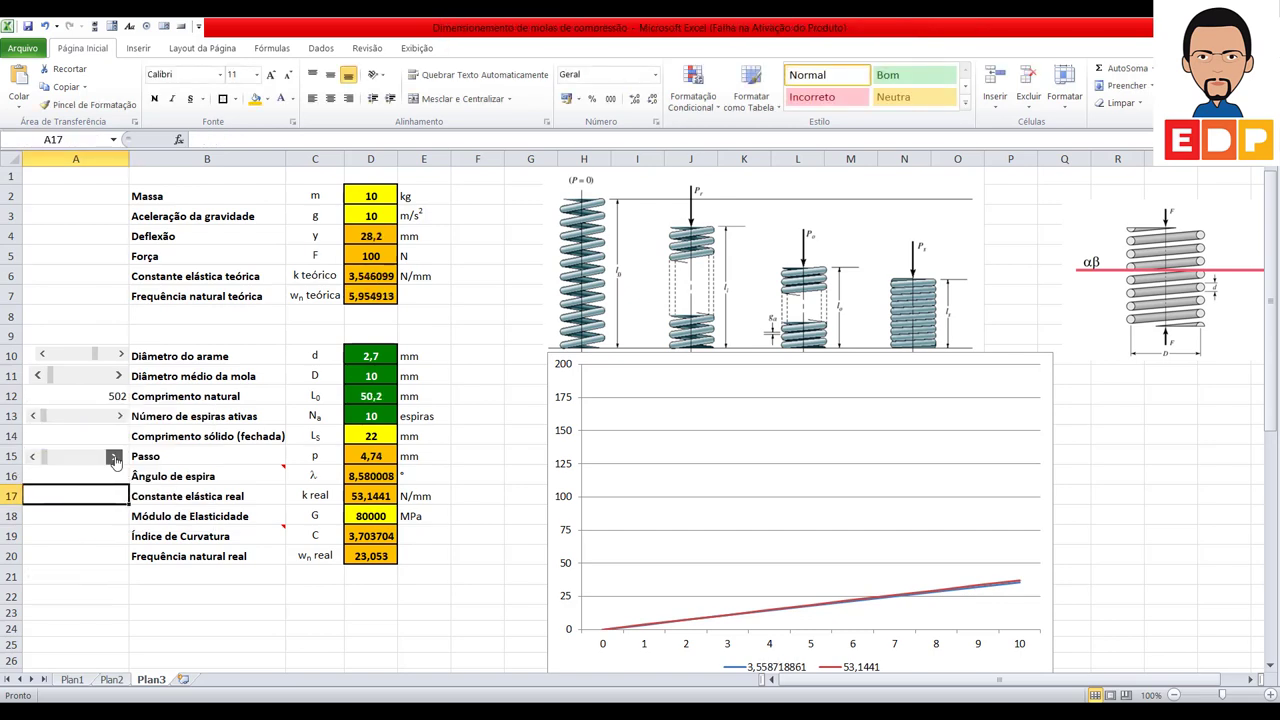
{"action": "left_click", "coordinate": [114, 456]}
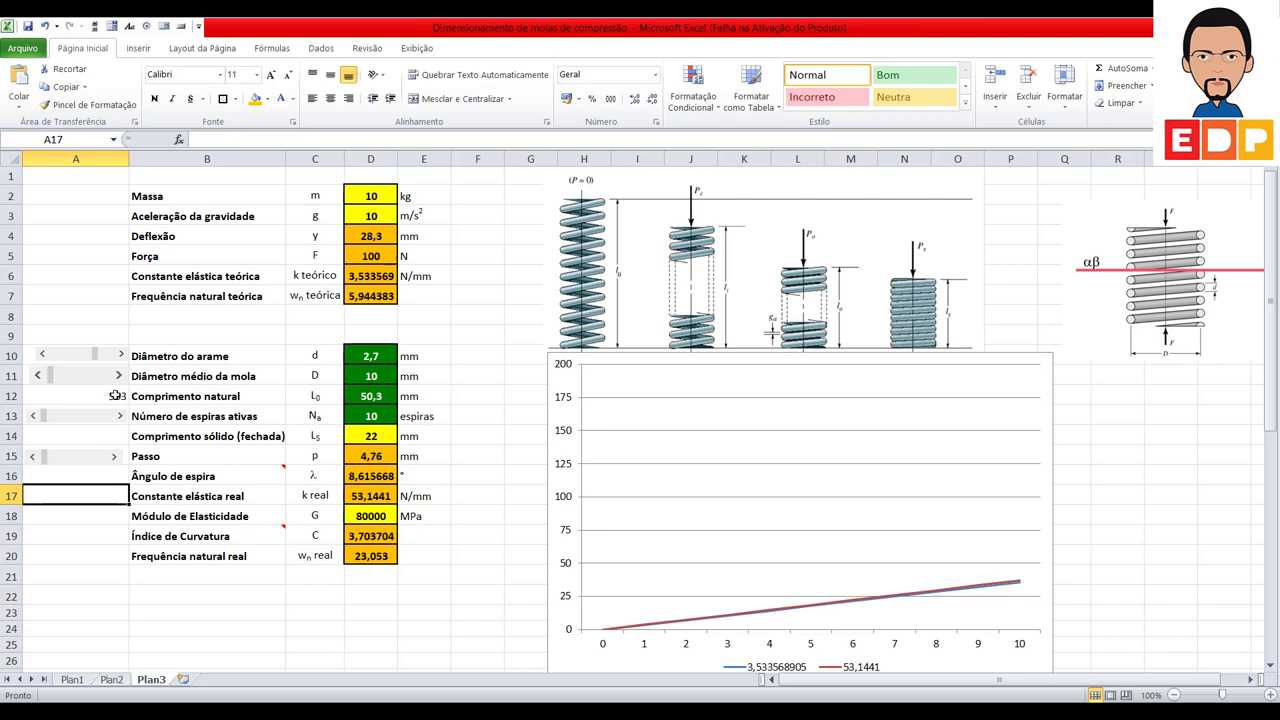
Step: Check the D12 natural-length formula and return the slider beside Comprimento natural on row 12
{"action": "left_click", "coordinate": [371, 396]}
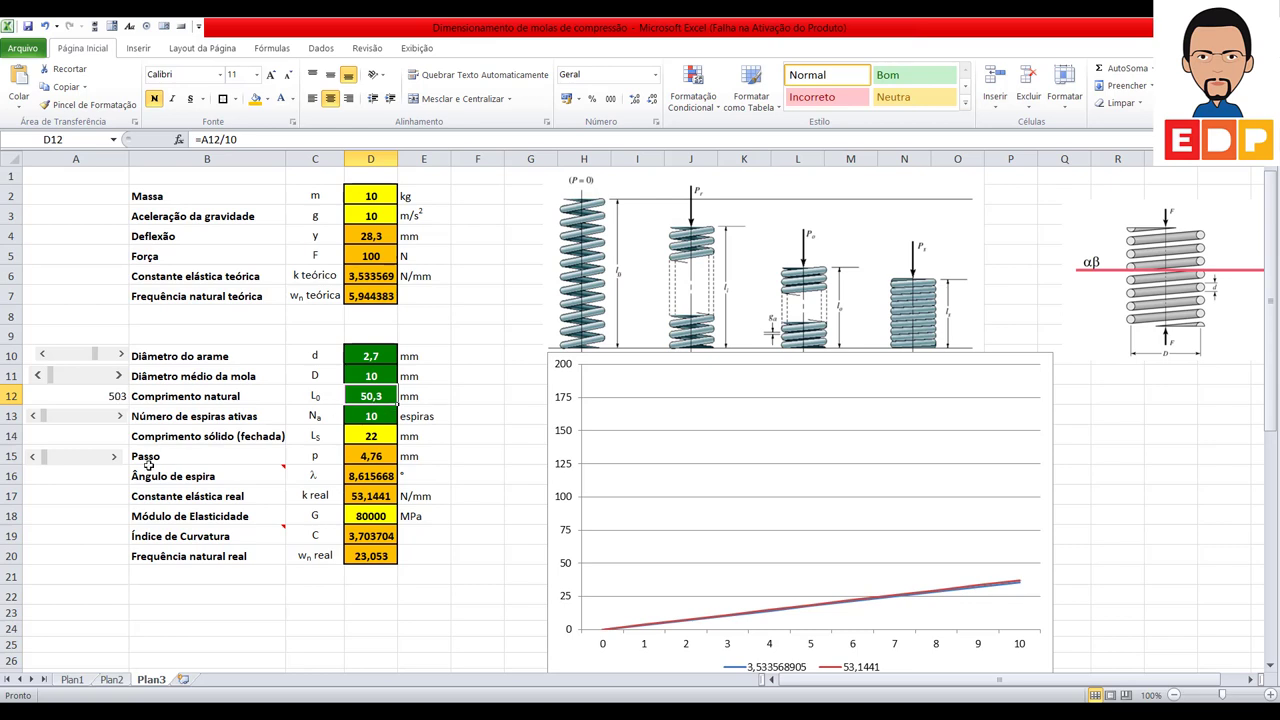
{"action": "right_click", "coordinate": [92, 462]}
{"action": "left_click", "coordinate": [92, 462]}
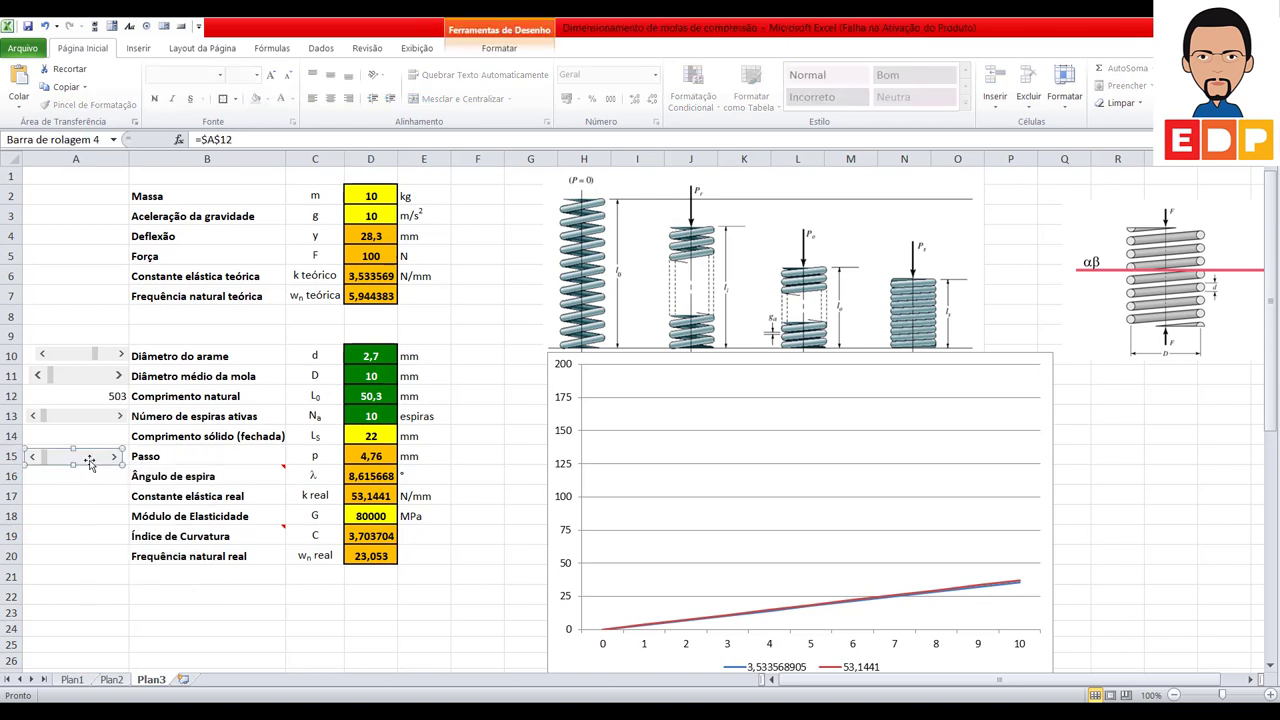
{"action": "left_click_drag", "start_coordinate": [92, 462], "coordinate": [95, 400]}
{"action": "left_click", "coordinate": [124, 537]}
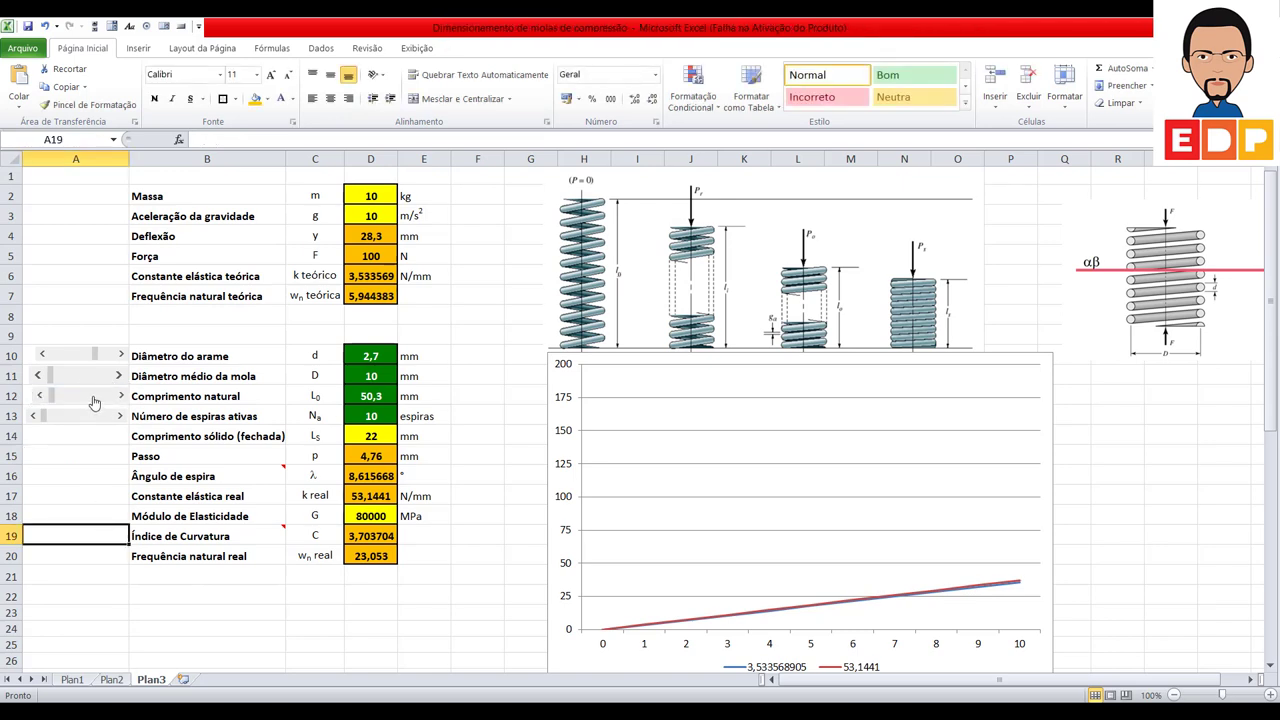
{"action": "left_click", "coordinate": [122, 357]}
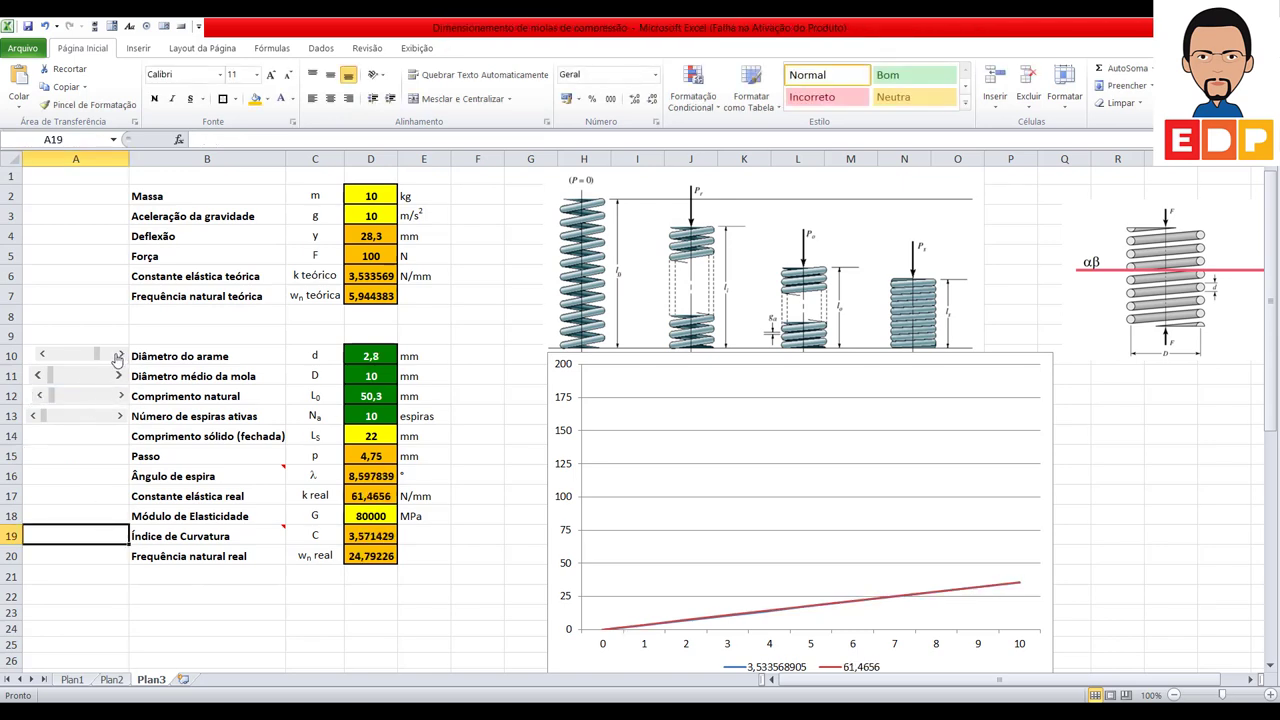
{"action": "left_click", "coordinate": [122, 357]}
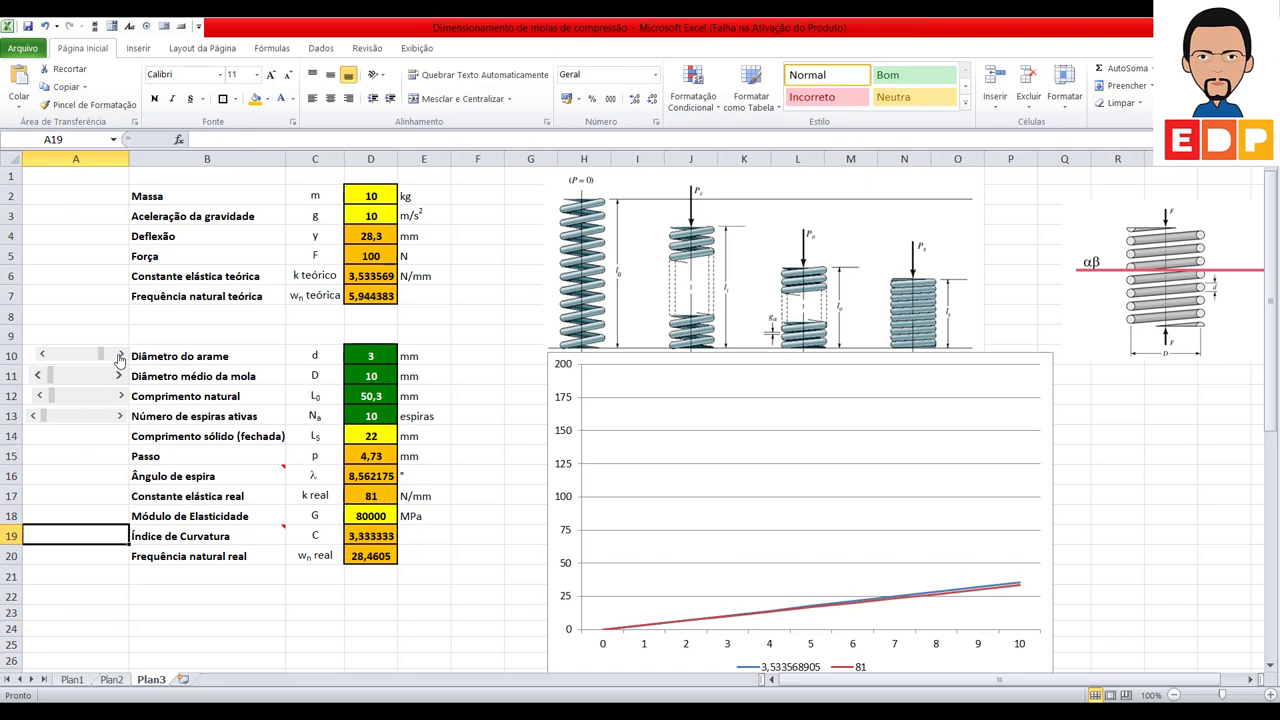
{"action": "left_click", "coordinate": [42, 356]}
{"action": "left_click", "coordinate": [42, 356]}
{"action": "left_click", "coordinate": [42, 356]}
{"action": "left_click", "coordinate": [42, 356]}
{"action": "left_click", "coordinate": [42, 356]}
{"action": "left_click", "coordinate": [42, 356]}
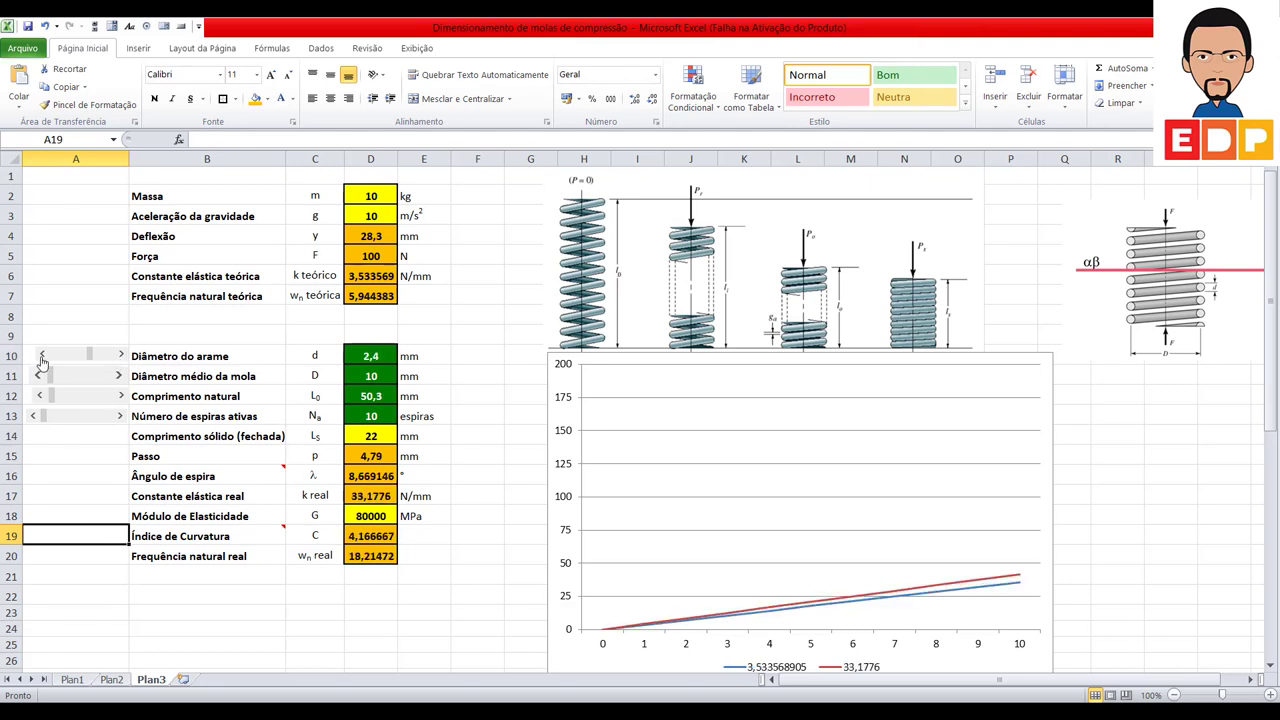
{"action": "right_click", "coordinate": [64, 357]}
{"action": "left_click", "coordinate": [64, 357]}
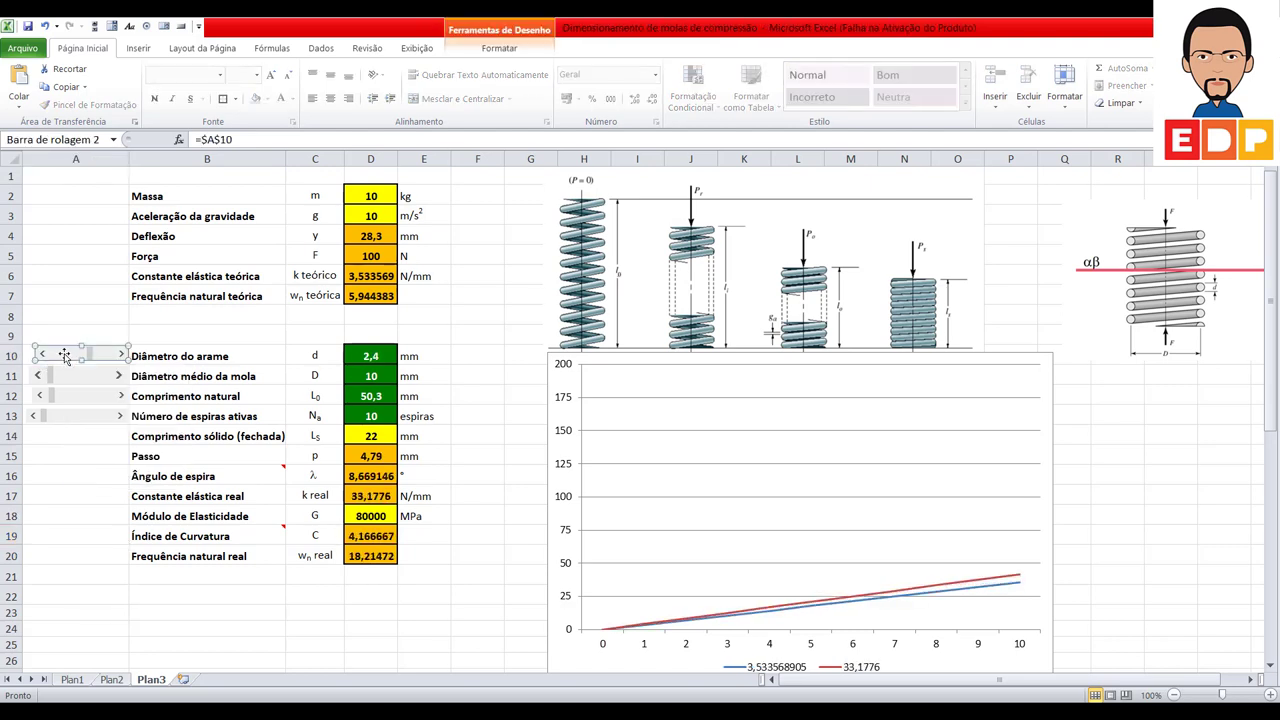
{"action": "left_click_drag", "start_coordinate": [64, 357], "coordinate": [64, 327]}
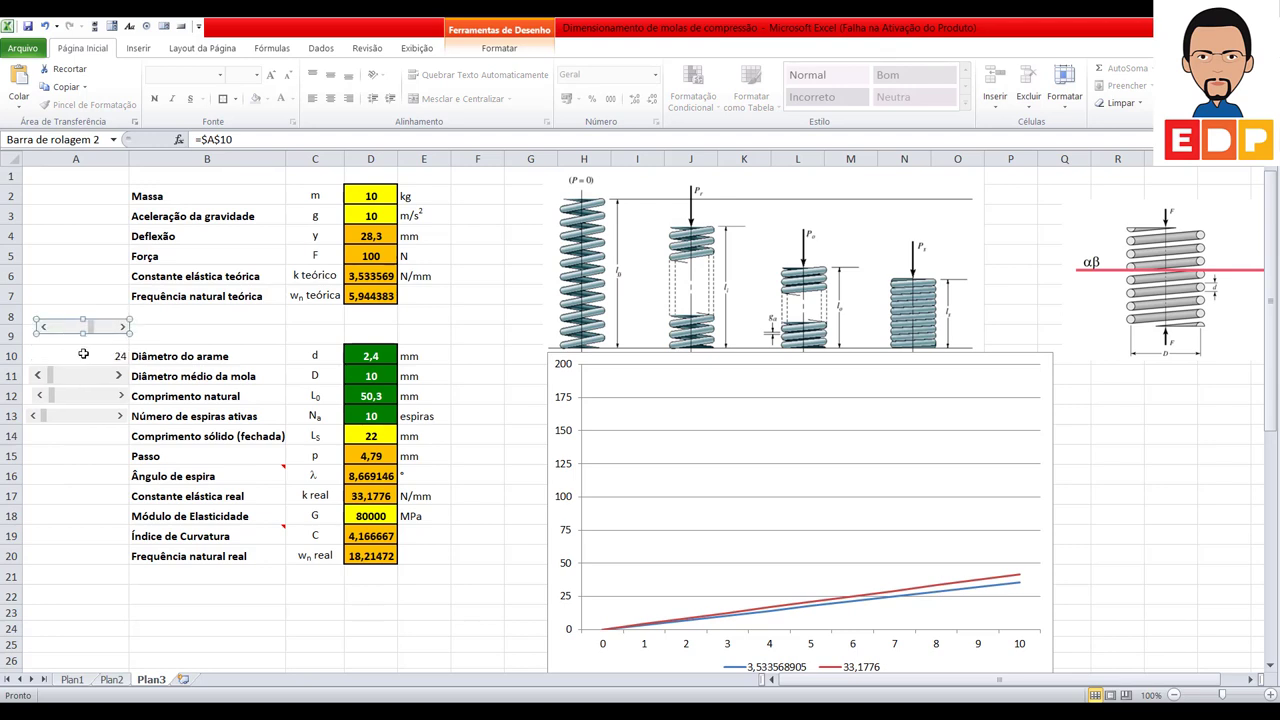
{"action": "left_click", "coordinate": [84, 354]}
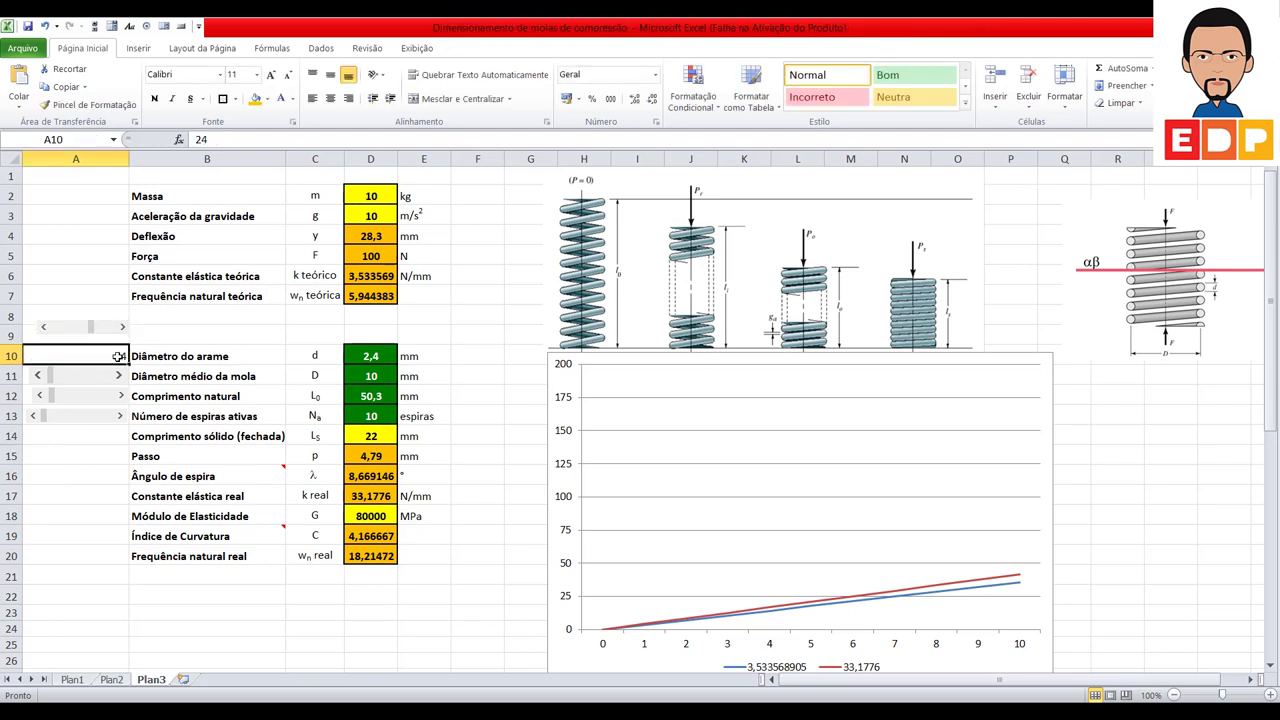
{"action": "right_click", "coordinate": [106, 330]}
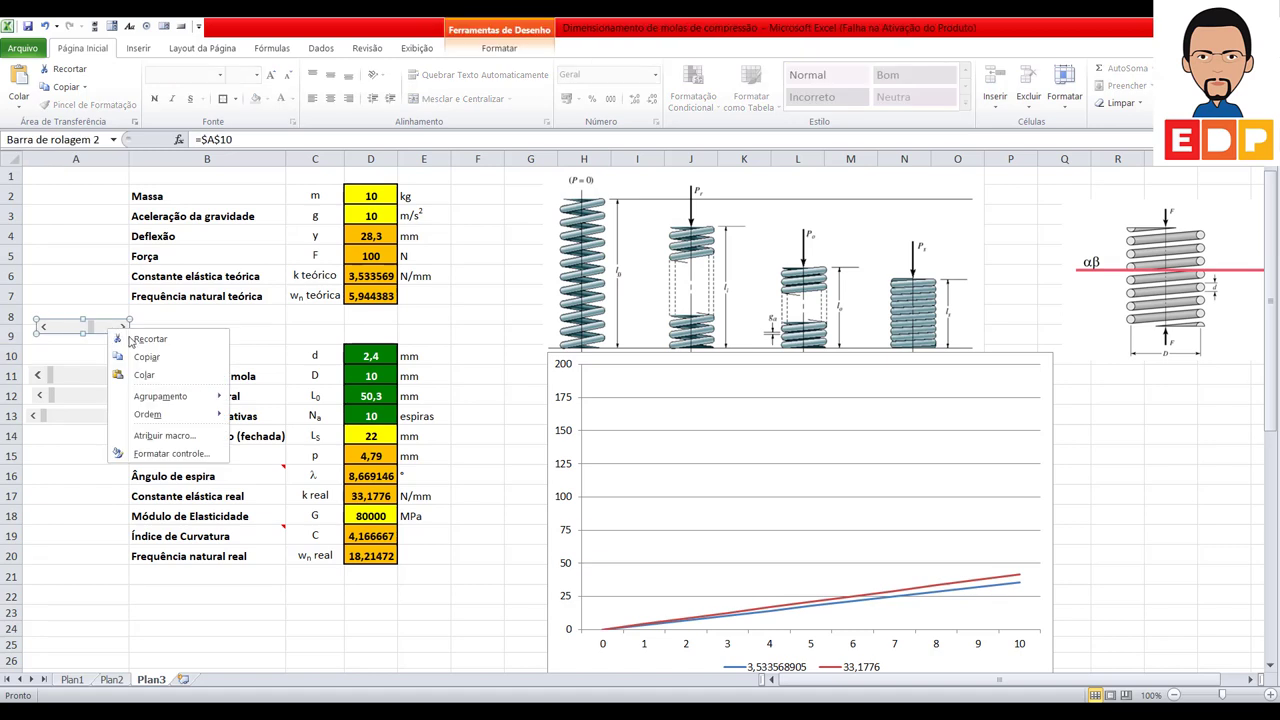
{"action": "left_click", "coordinate": [170, 453]}
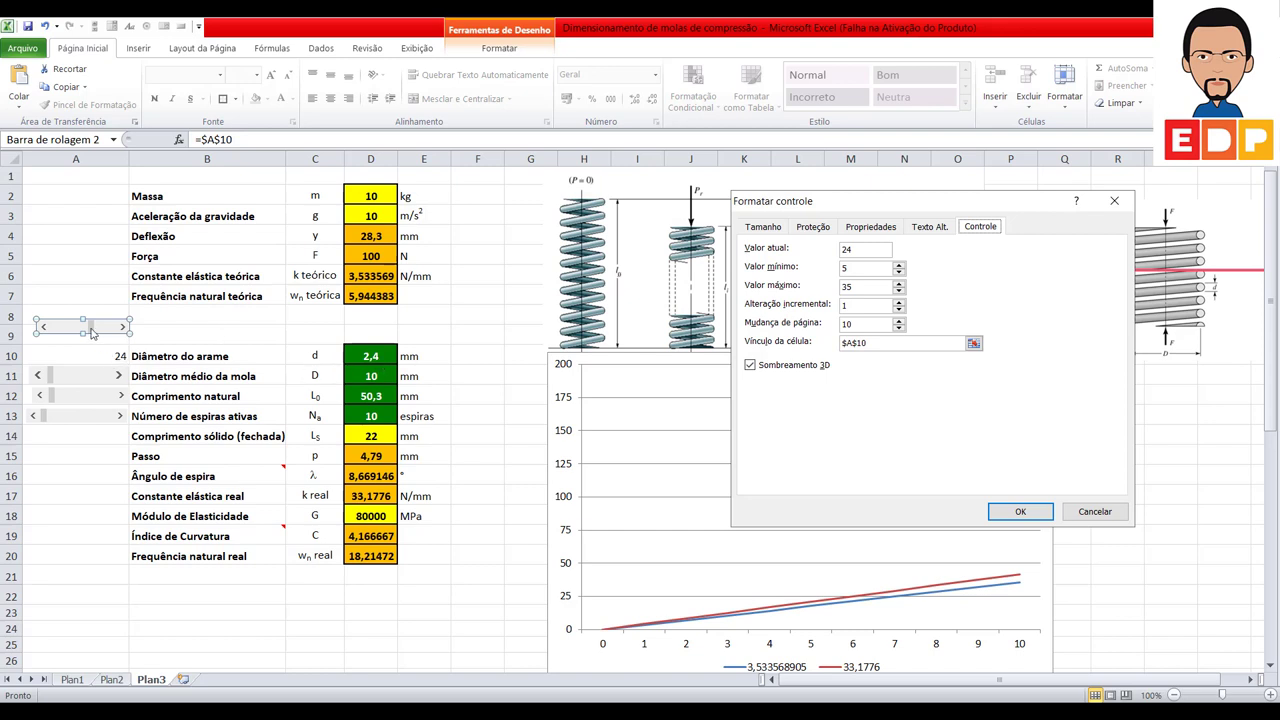
Step: Close the open settings and move the wire-diameter scroll bar down to row 10
{"action": "left_click", "coordinate": [1100, 512]}
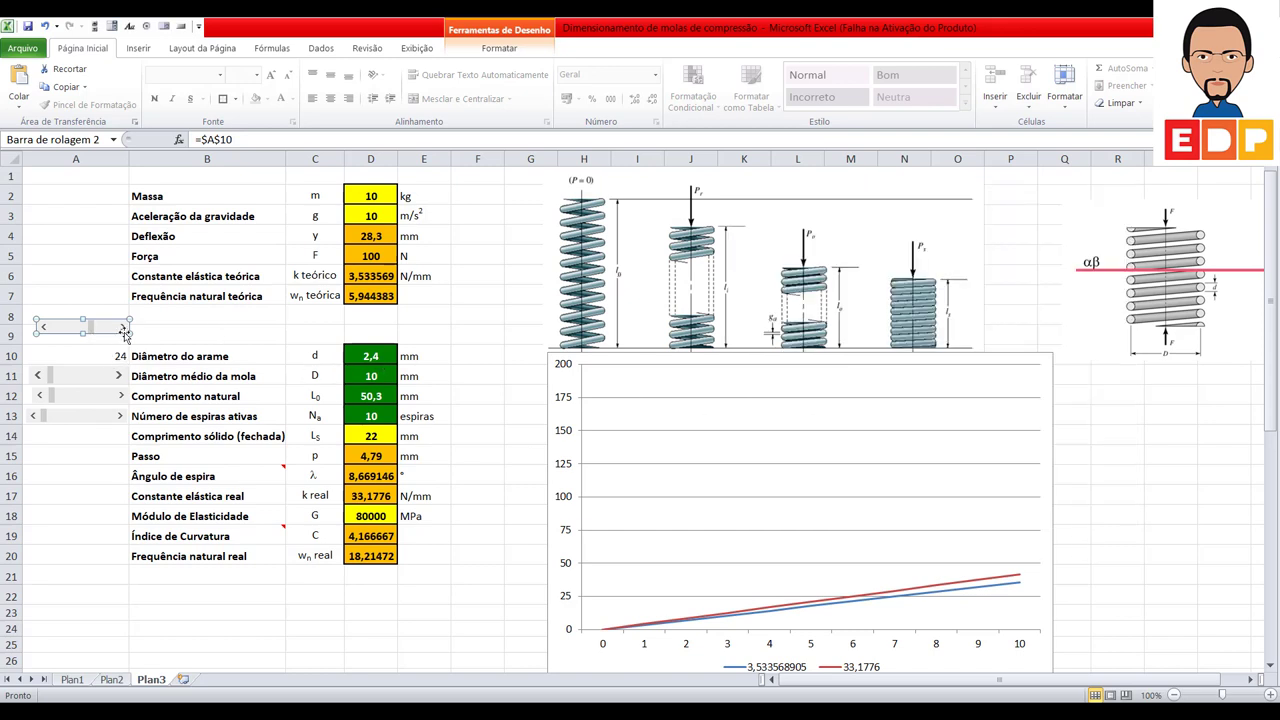
{"action": "right_click", "coordinate": [113, 333]}
{"action": "key", "text": "Escape"}
{"action": "left_click_drag", "start_coordinate": [113, 333], "coordinate": [112, 357]}
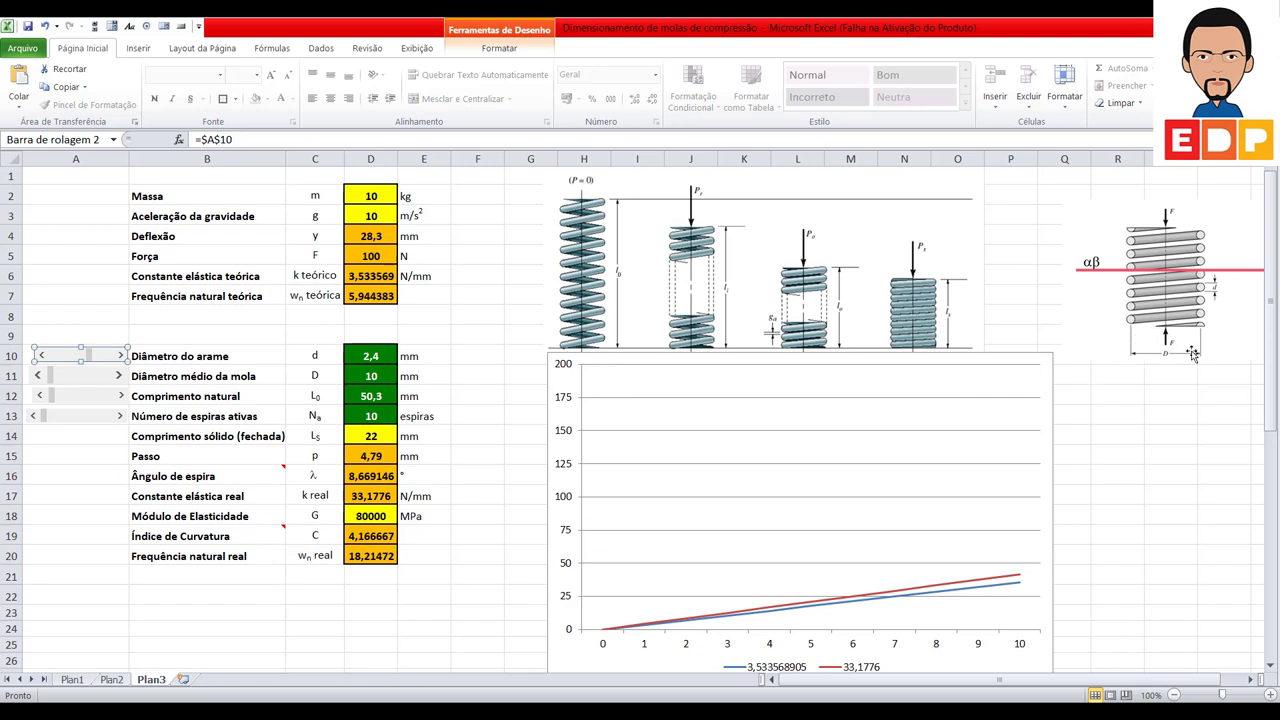
Step: Lift the row-11 scroll bar to row 7, confirming its 100–500 range linked to $A$11, and D11 =A11/10
{"action": "left_click", "coordinate": [88, 376], "text": "ctrl"}
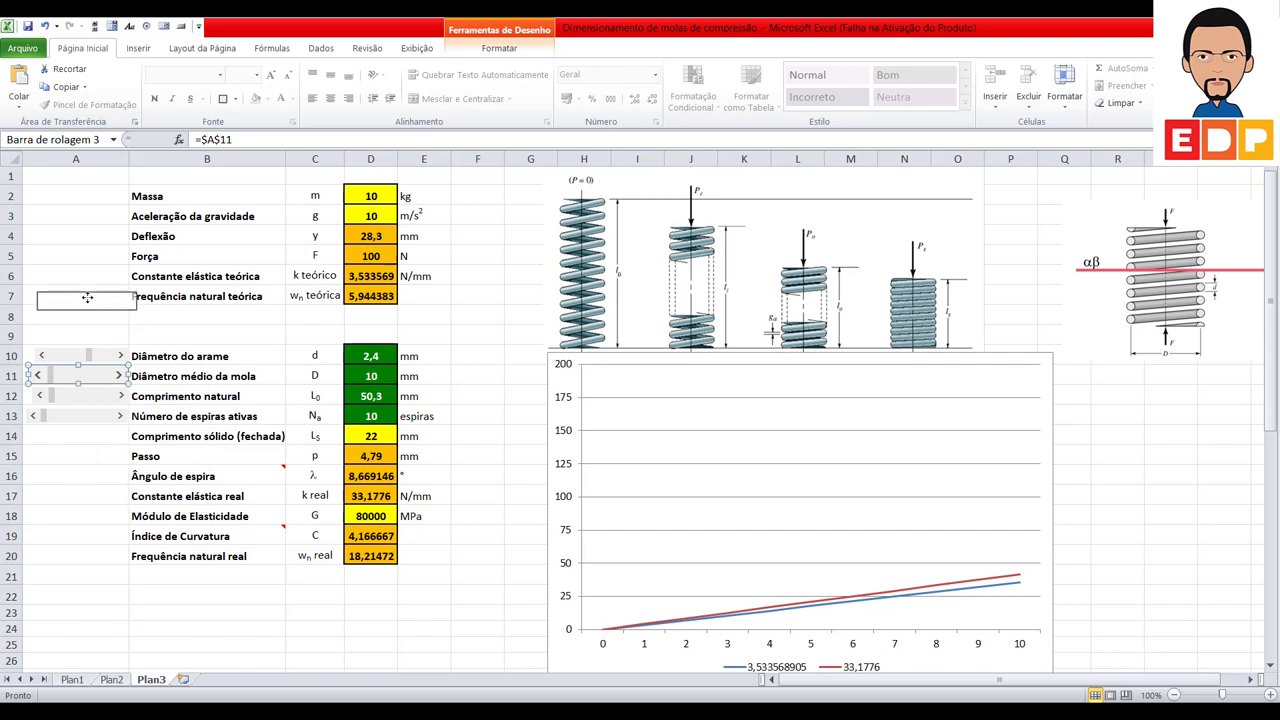
{"action": "left_click_drag", "start_coordinate": [88, 376], "coordinate": [88, 296]}
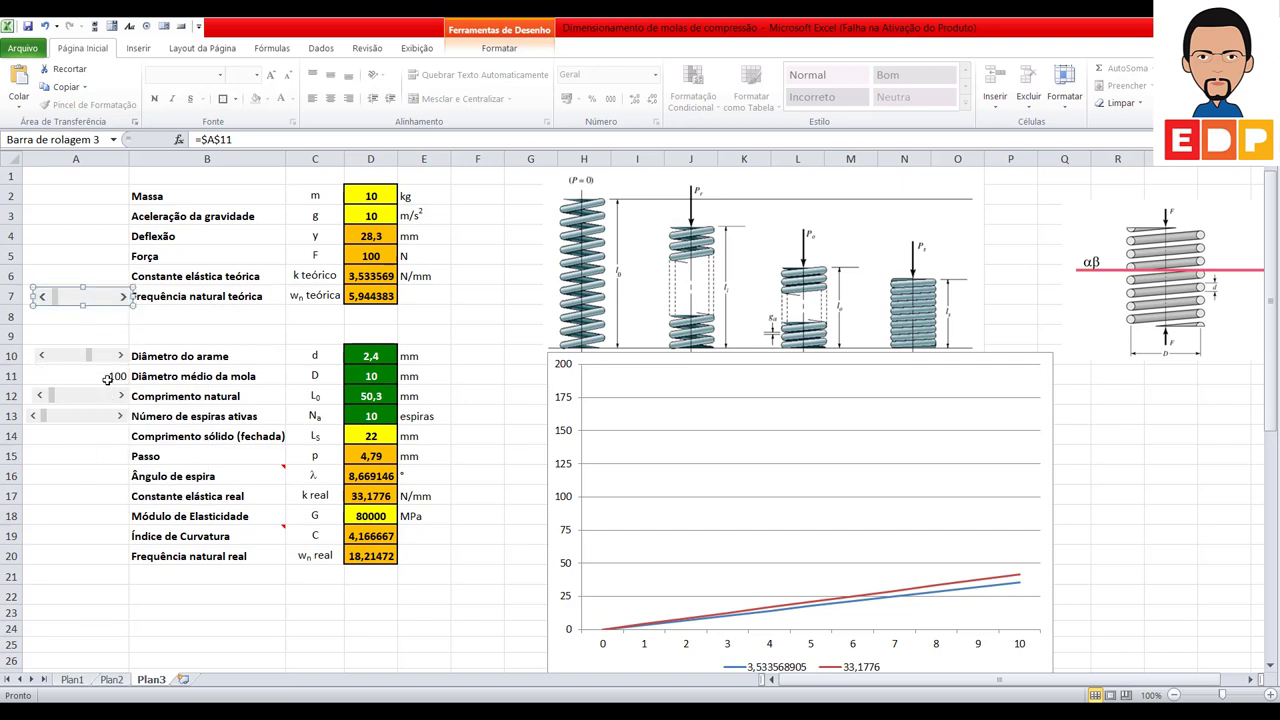
{"action": "right_click", "coordinate": [116, 293]}
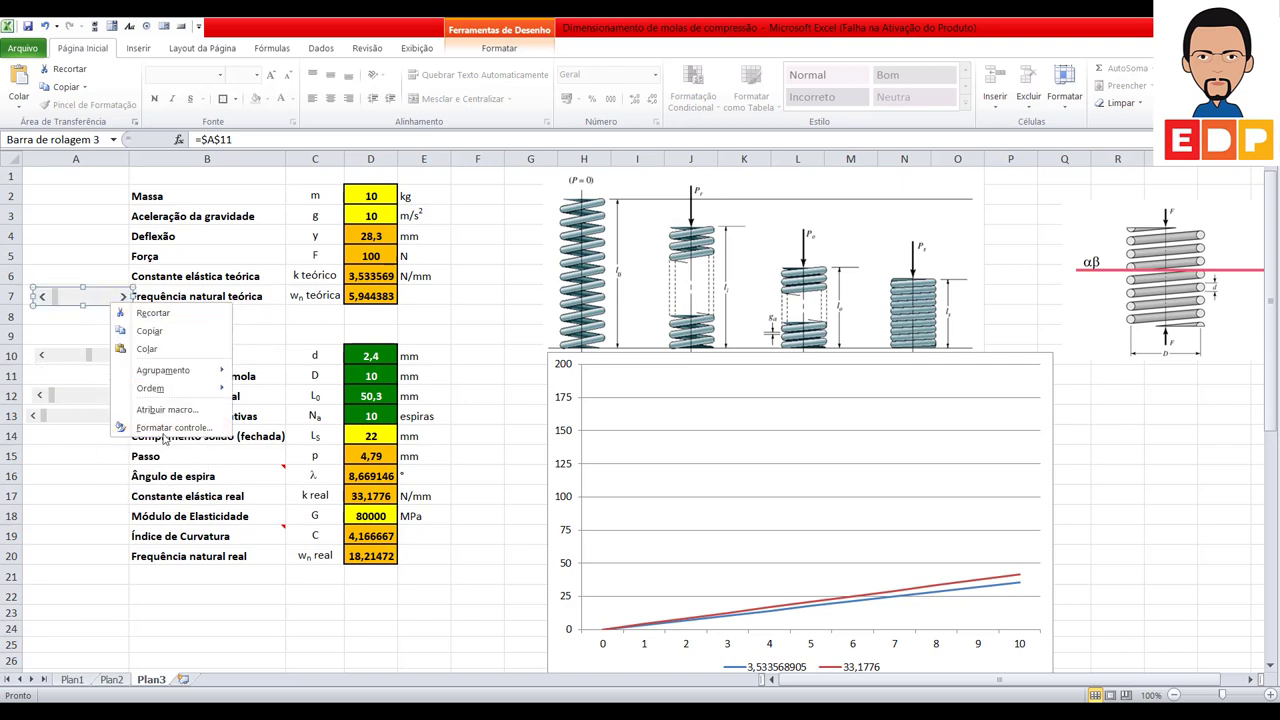
{"action": "left_click", "coordinate": [524, 378]}
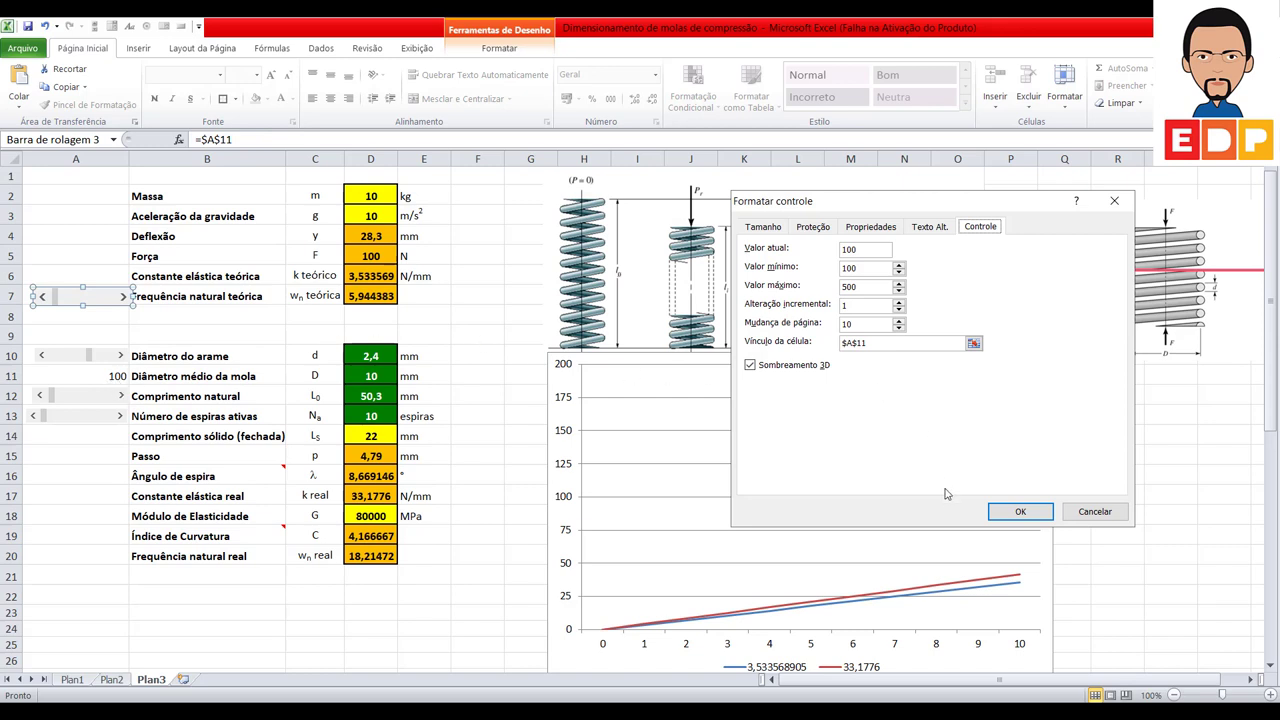
{"action": "left_click", "coordinate": [1040, 518]}
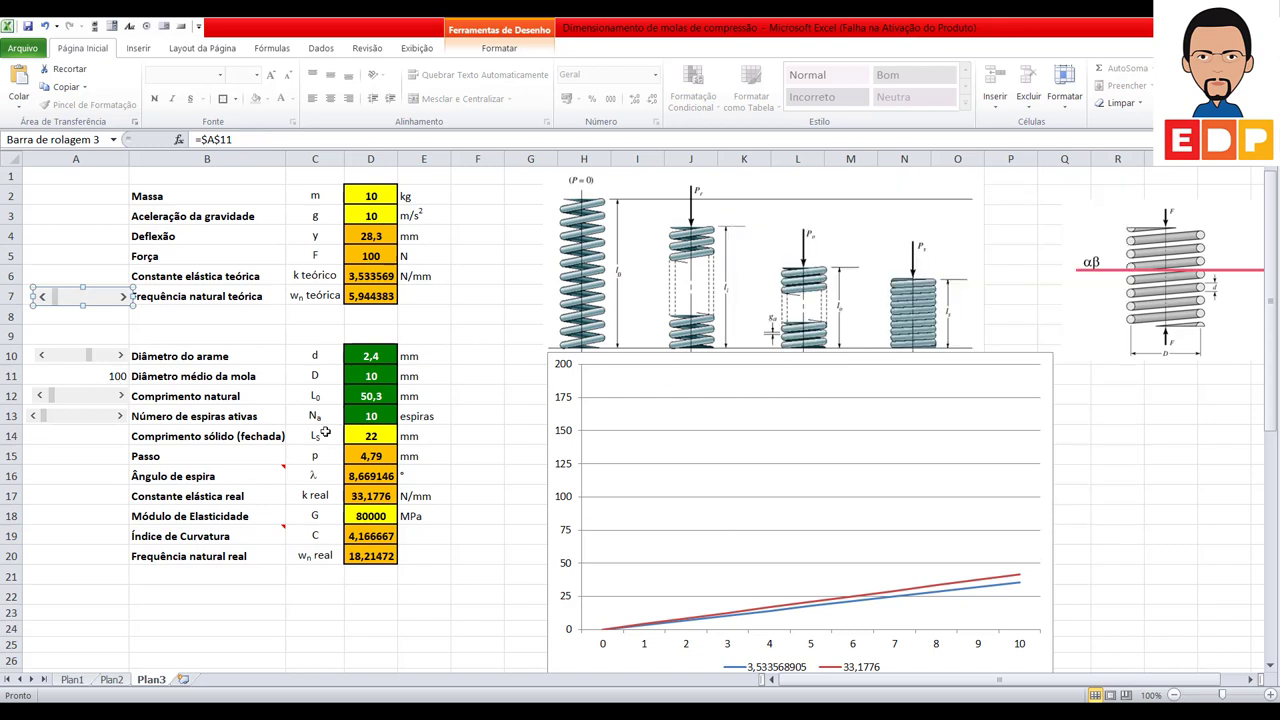
{"action": "left_click", "coordinate": [363, 377]}
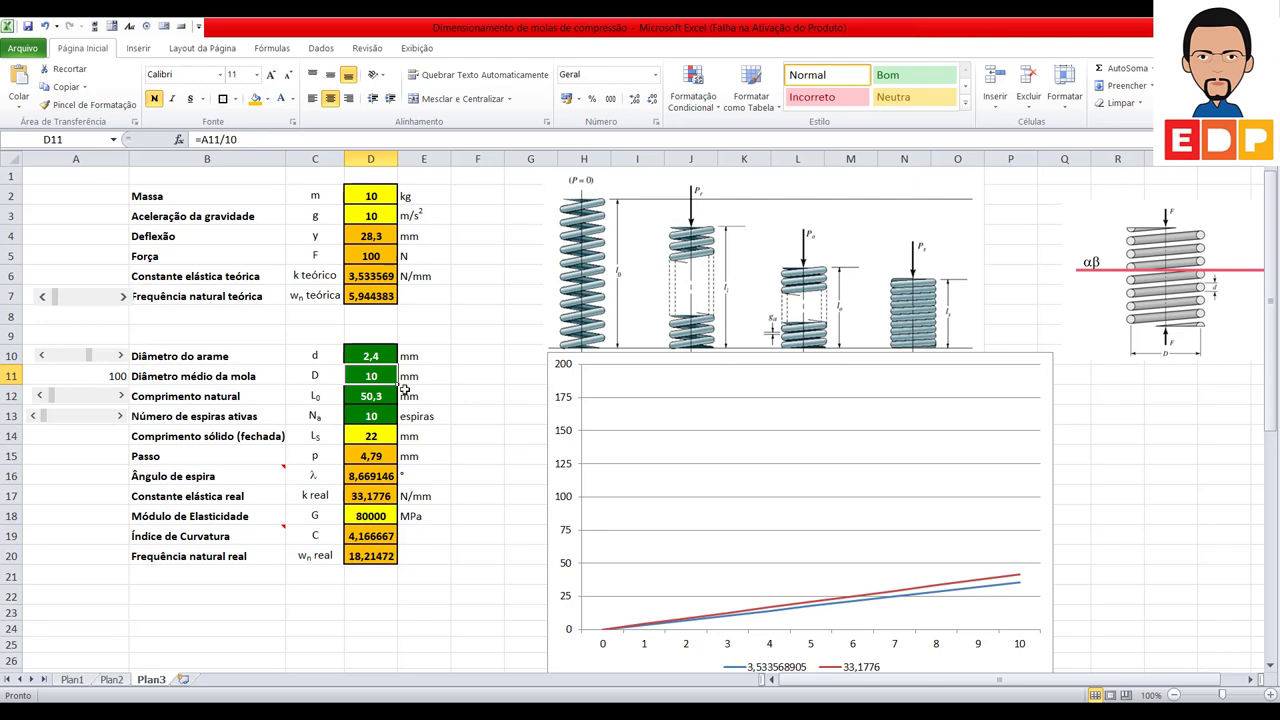
Step: Put the row-7 scroll bar back on row 11 and confirm the row-12 bar: 500–1000, linked $A$12, D12 = 50,3 mm
{"action": "right_click", "coordinate": [100, 297]}
{"action": "left_click_drag", "start_coordinate": [95, 300], "coordinate": [93, 376]}
{"action": "right_click", "coordinate": [110, 398]}
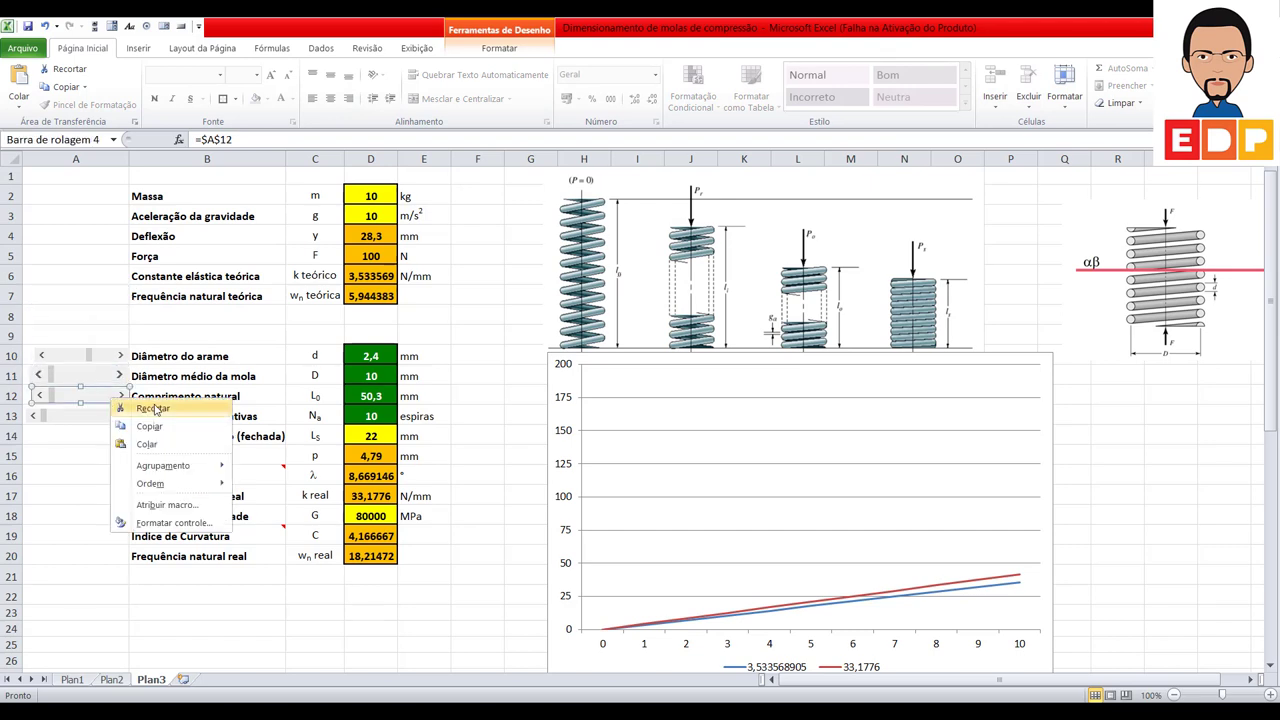
{"action": "left_click", "coordinate": [172, 522]}
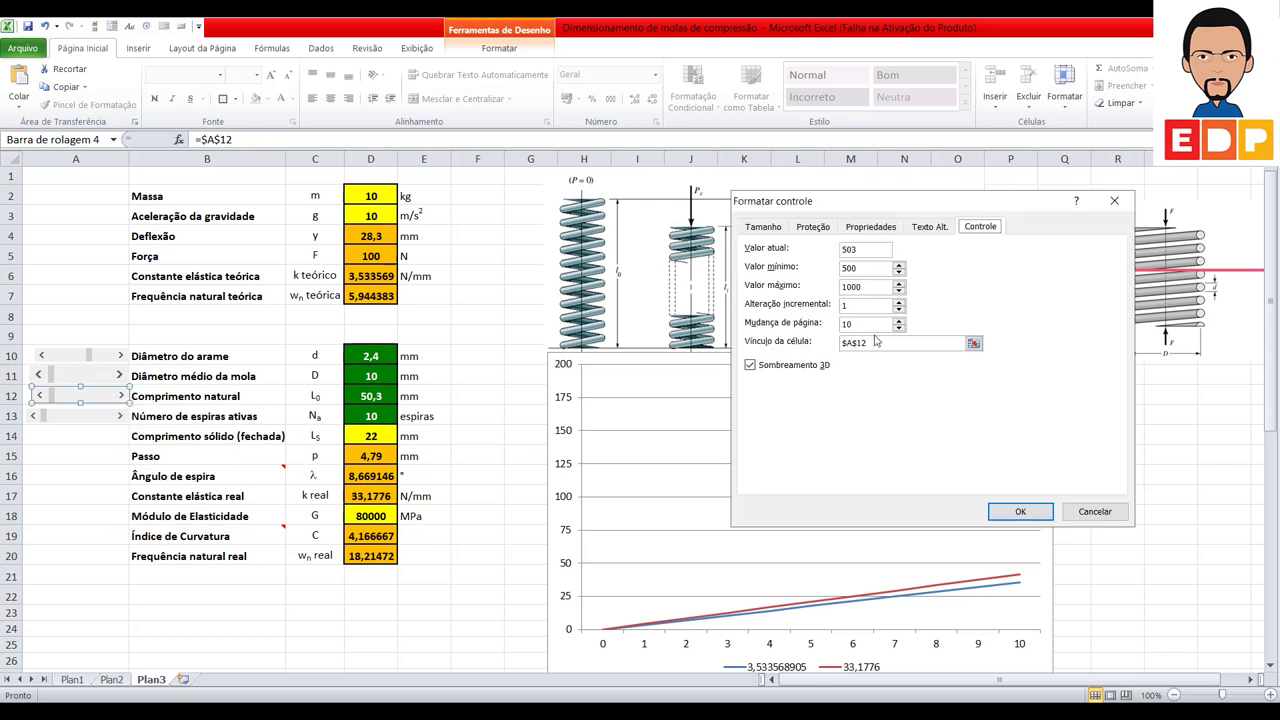
{"action": "left_click", "coordinate": [1018, 512]}
{"action": "left_click", "coordinate": [388, 398]}
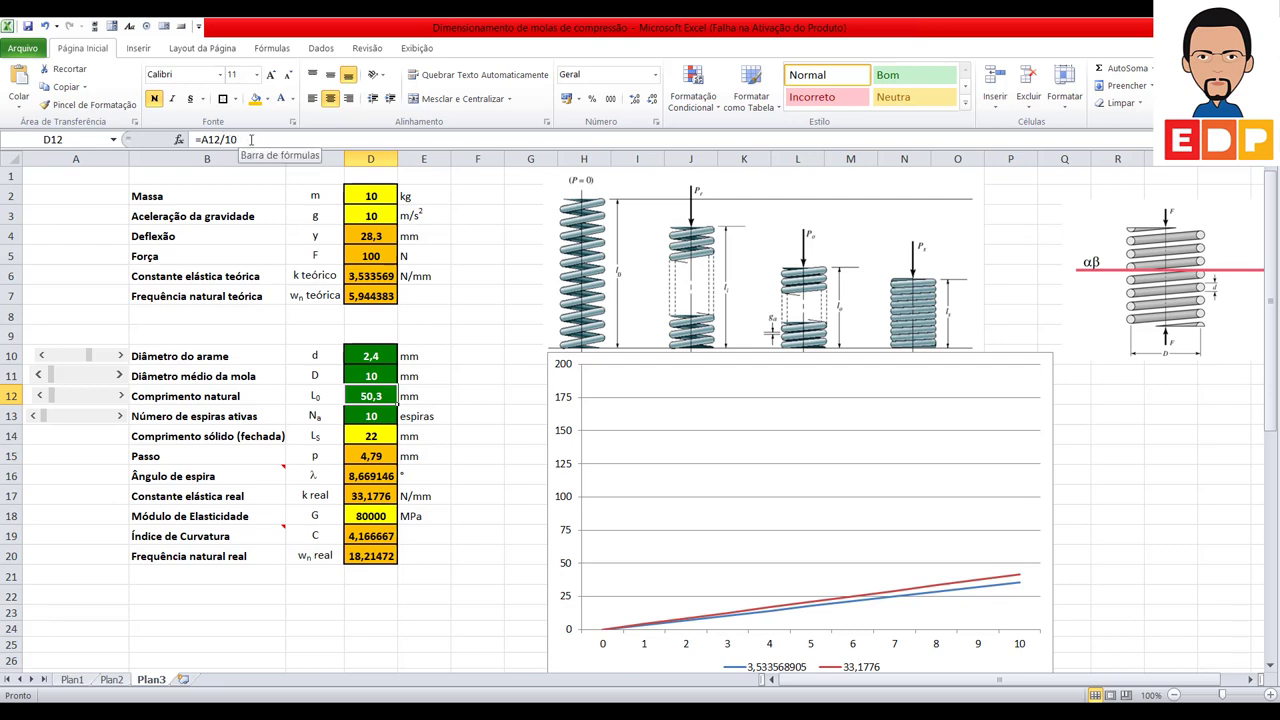
{"action": "left_click", "coordinate": [97, 492]}
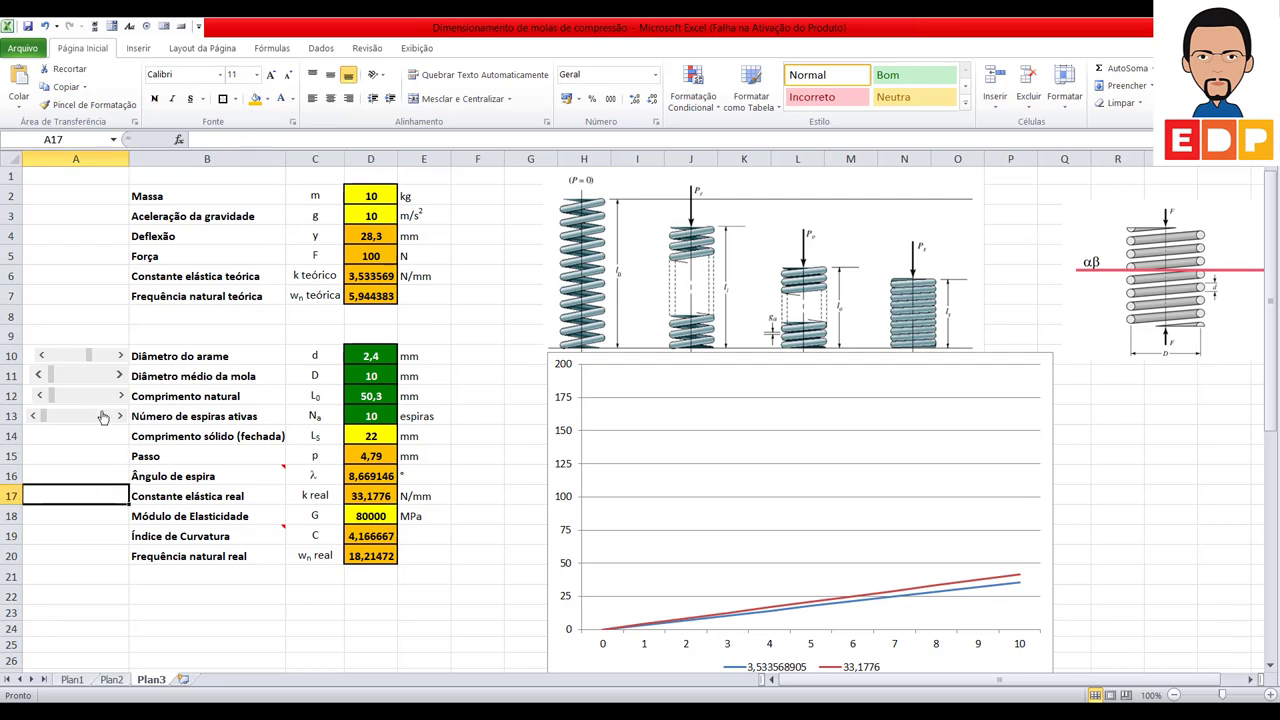
{"action": "right_click", "coordinate": [100, 415]}
{"action": "key", "text": "Escape"}
{"action": "left_click_drag", "start_coordinate": [97, 441], "coordinate": [97, 466]}
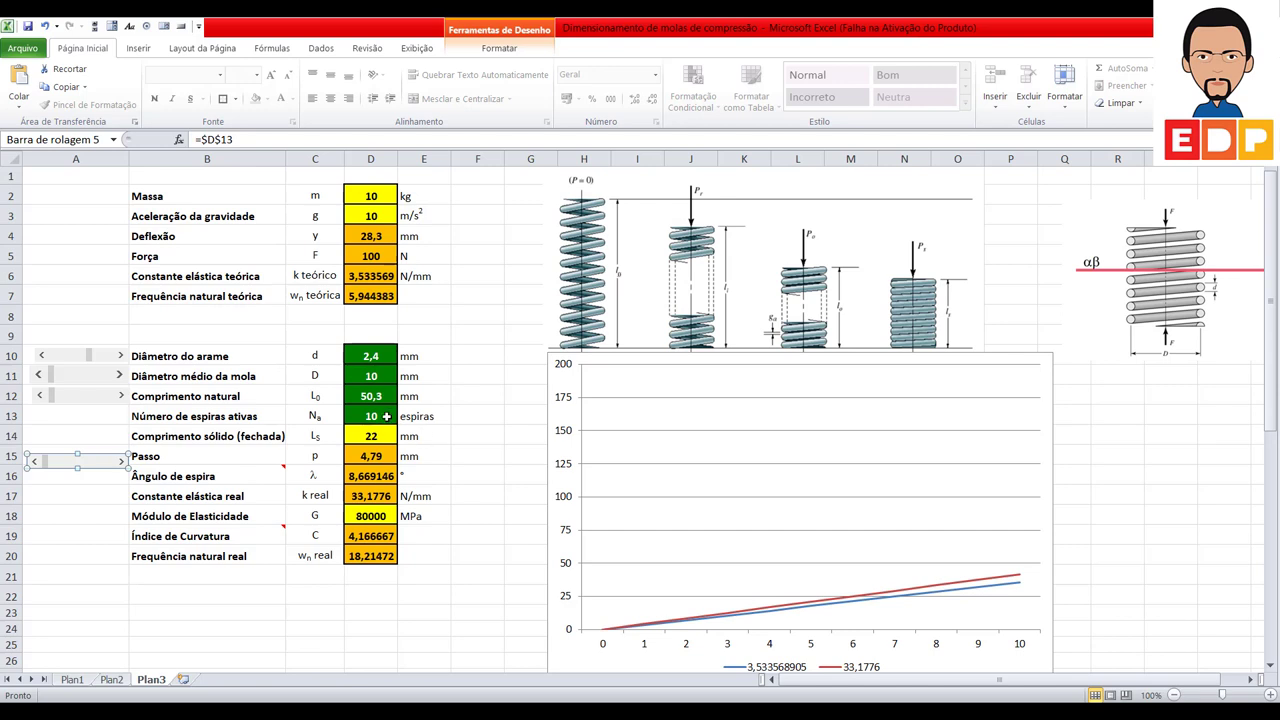
{"action": "right_click", "coordinate": [106, 461]}
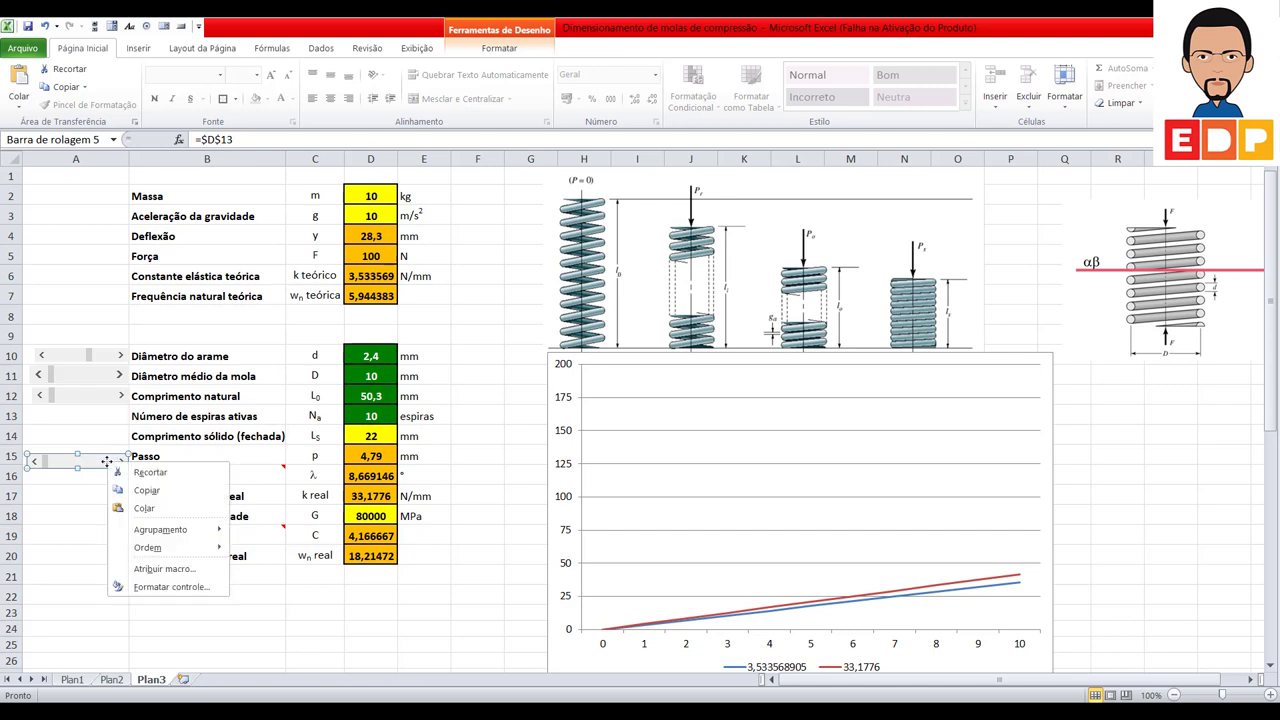
{"action": "left_click", "coordinate": [155, 587]}
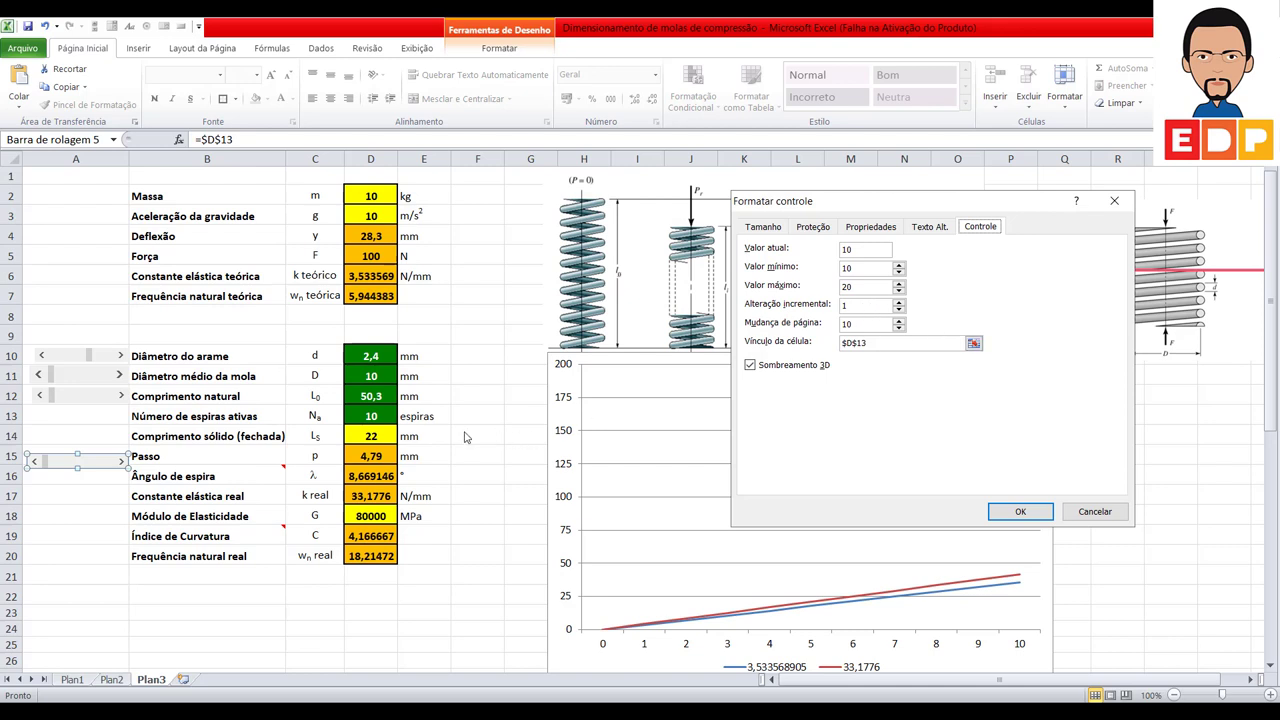
{"action": "left_click", "coordinate": [1019, 513]}
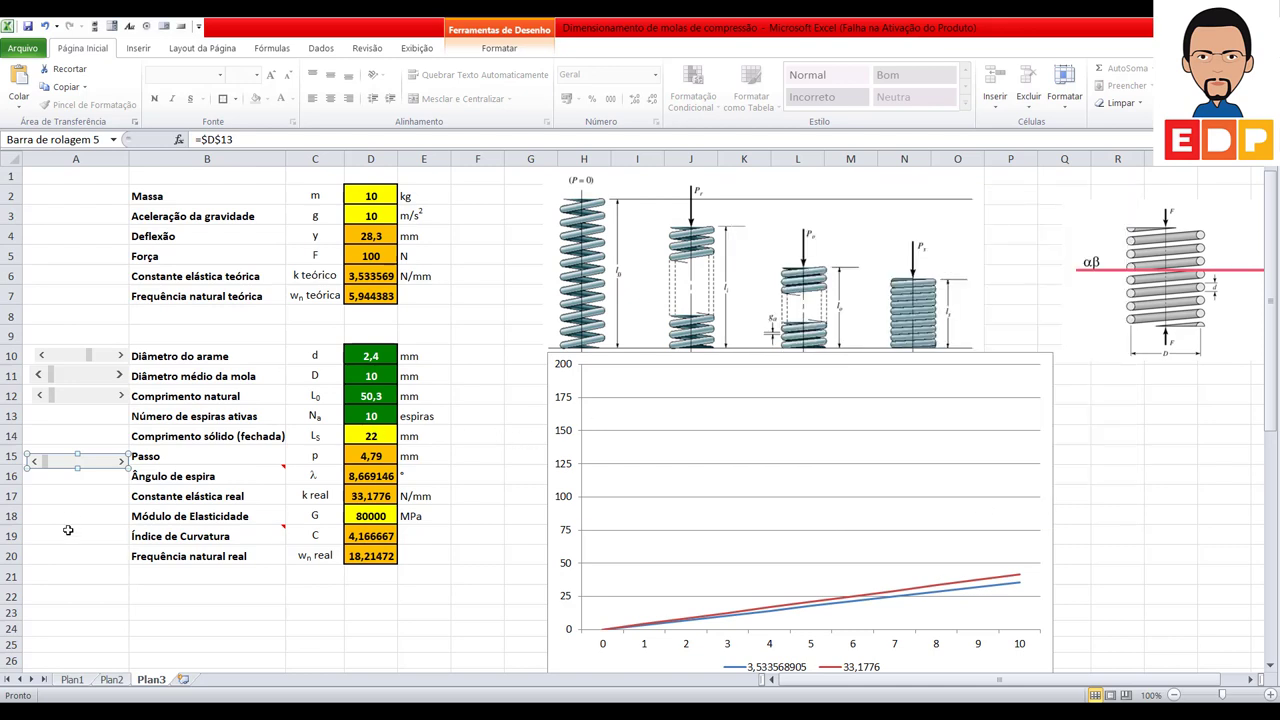
{"action": "right_click", "coordinate": [85, 469]}
{"action": "key", "text": "Escape"}
{"action": "left_click_drag", "start_coordinate": [81, 460], "coordinate": [81, 415]}
{"action": "left_click", "coordinate": [87, 525]}
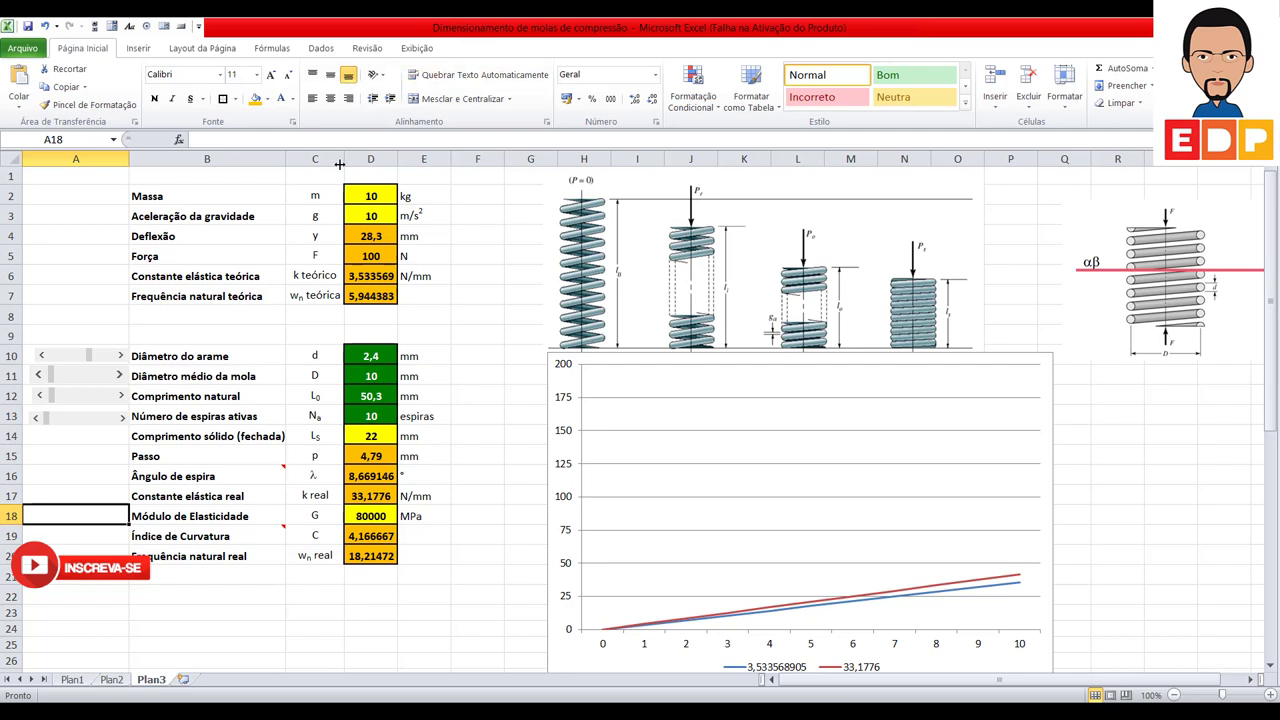
{"action": "left_click", "coordinate": [378, 436]}
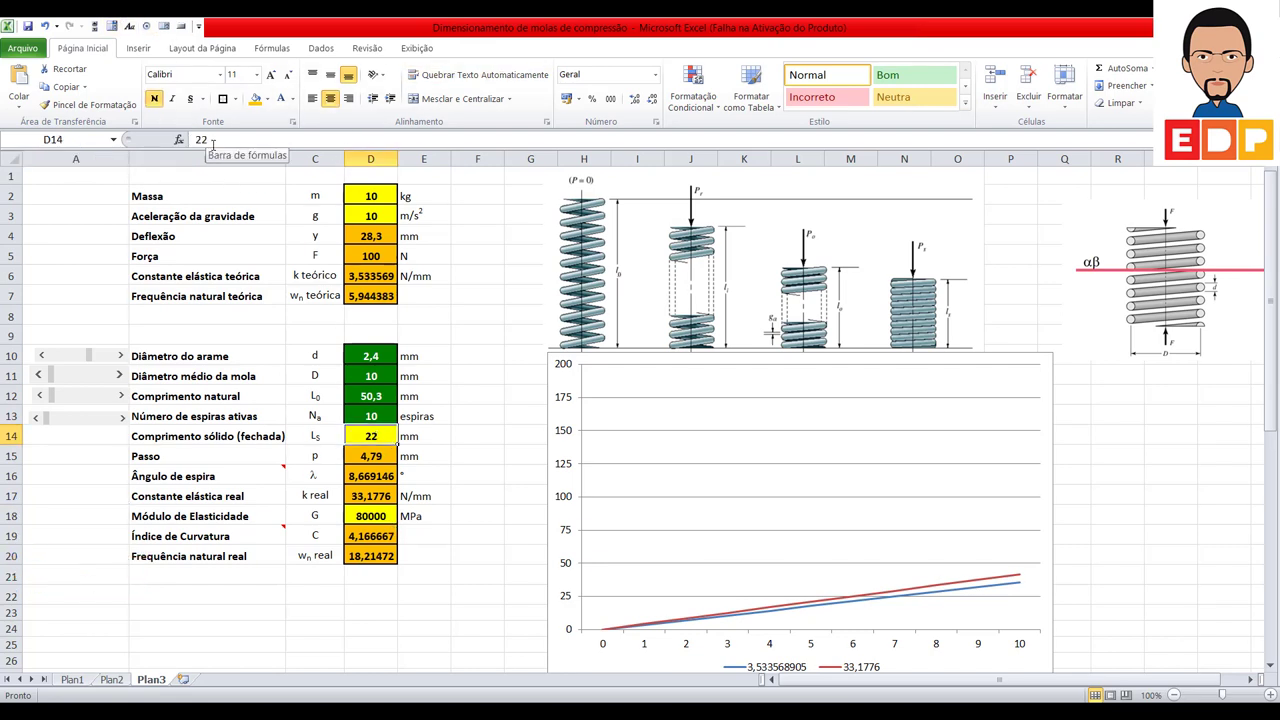
{"action": "left_click", "coordinate": [382, 514]}
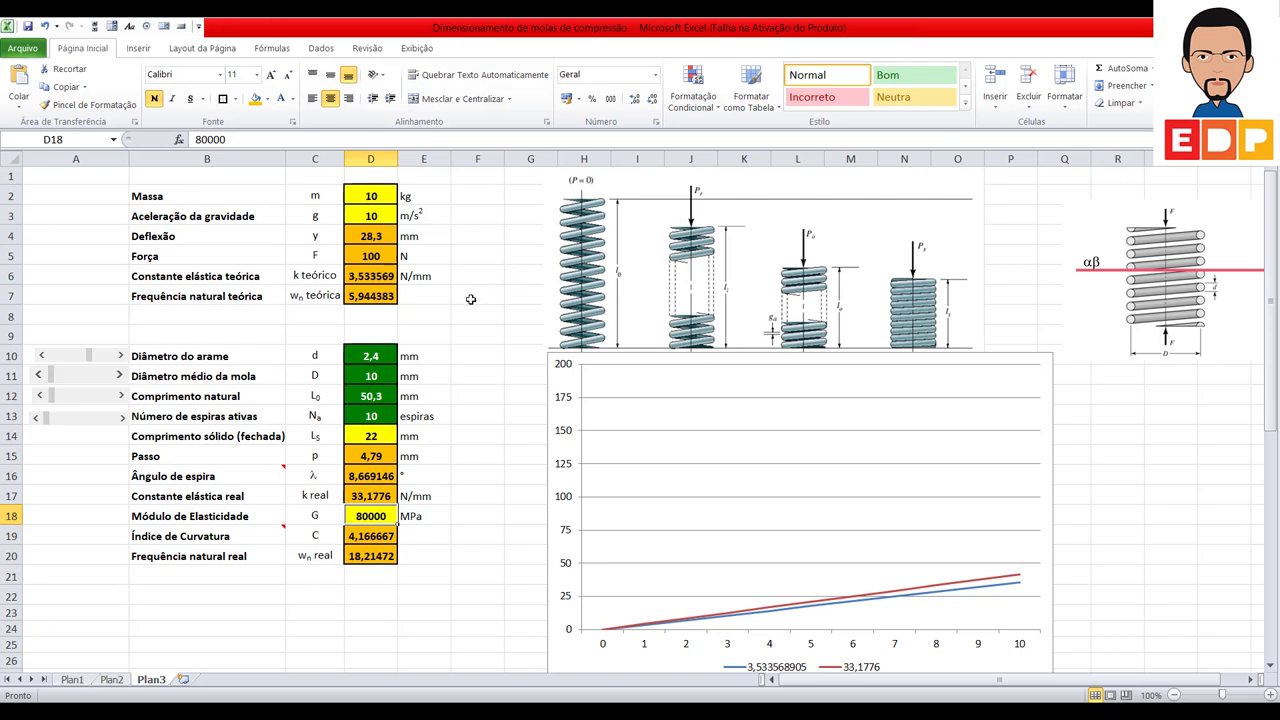
{"action": "left_click", "coordinate": [387, 276]}
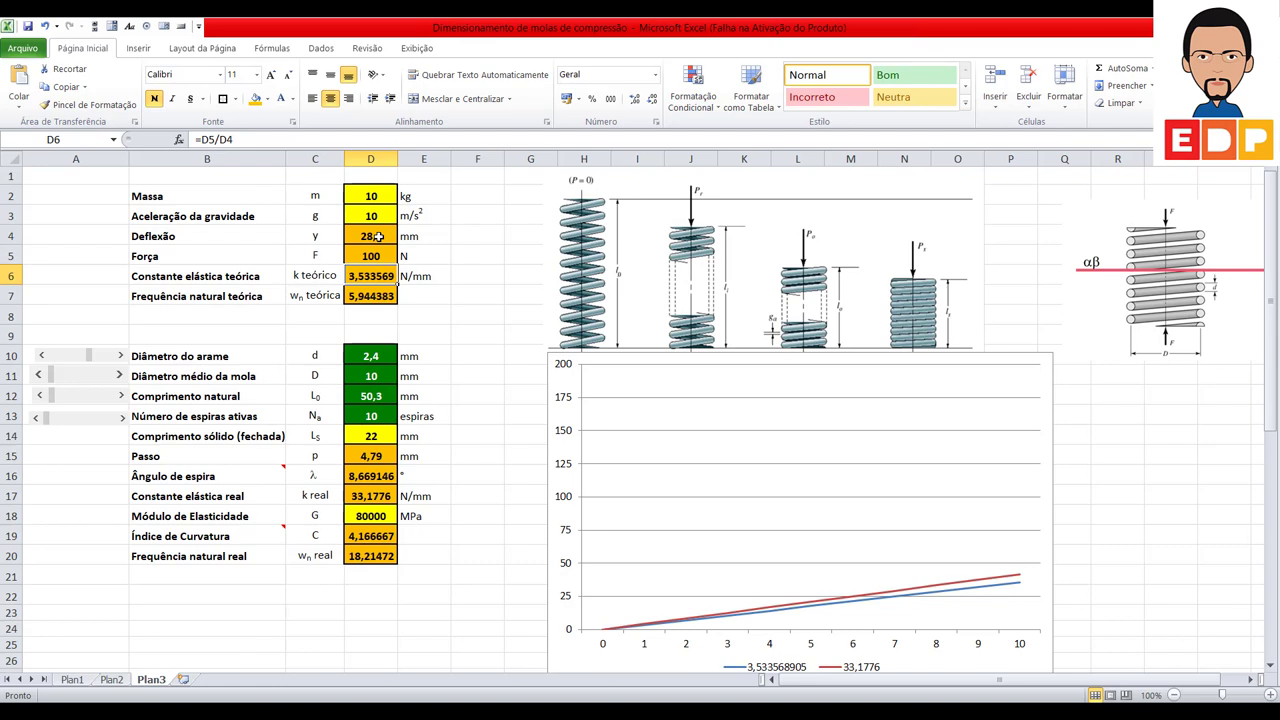
{"action": "left_click", "coordinate": [378, 236]}
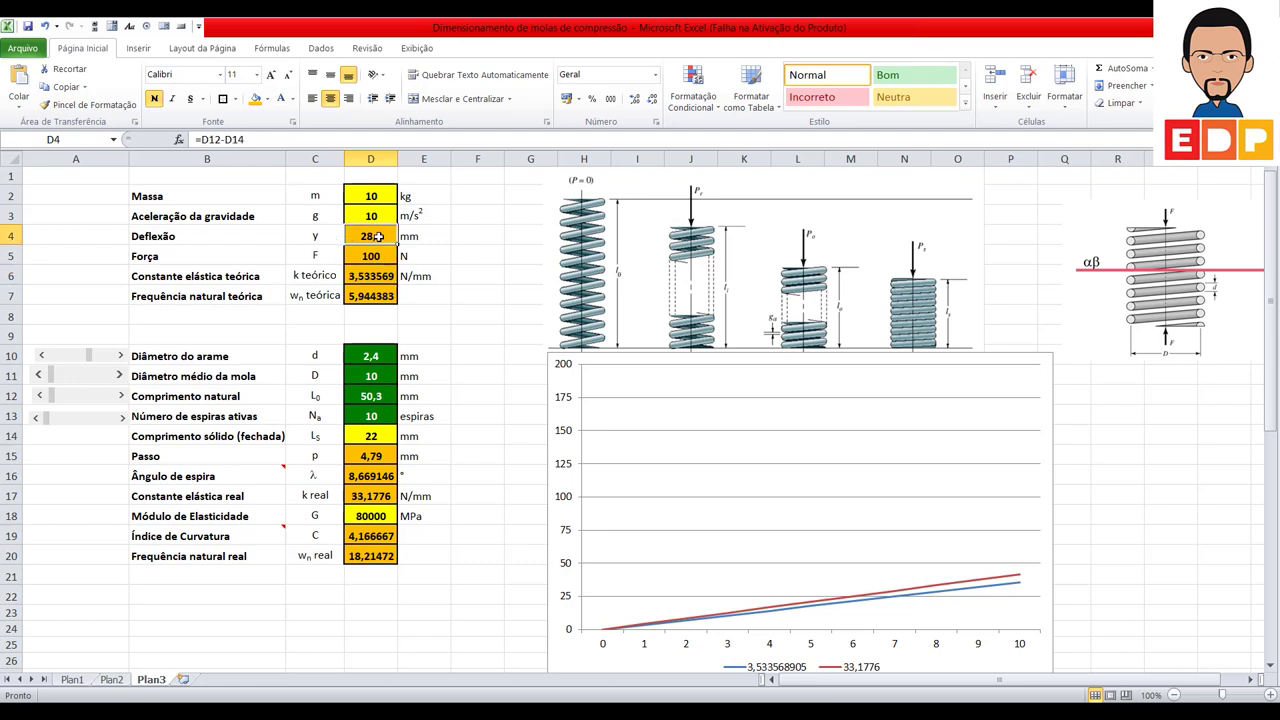
{"action": "double_click", "coordinate": [378, 236]}
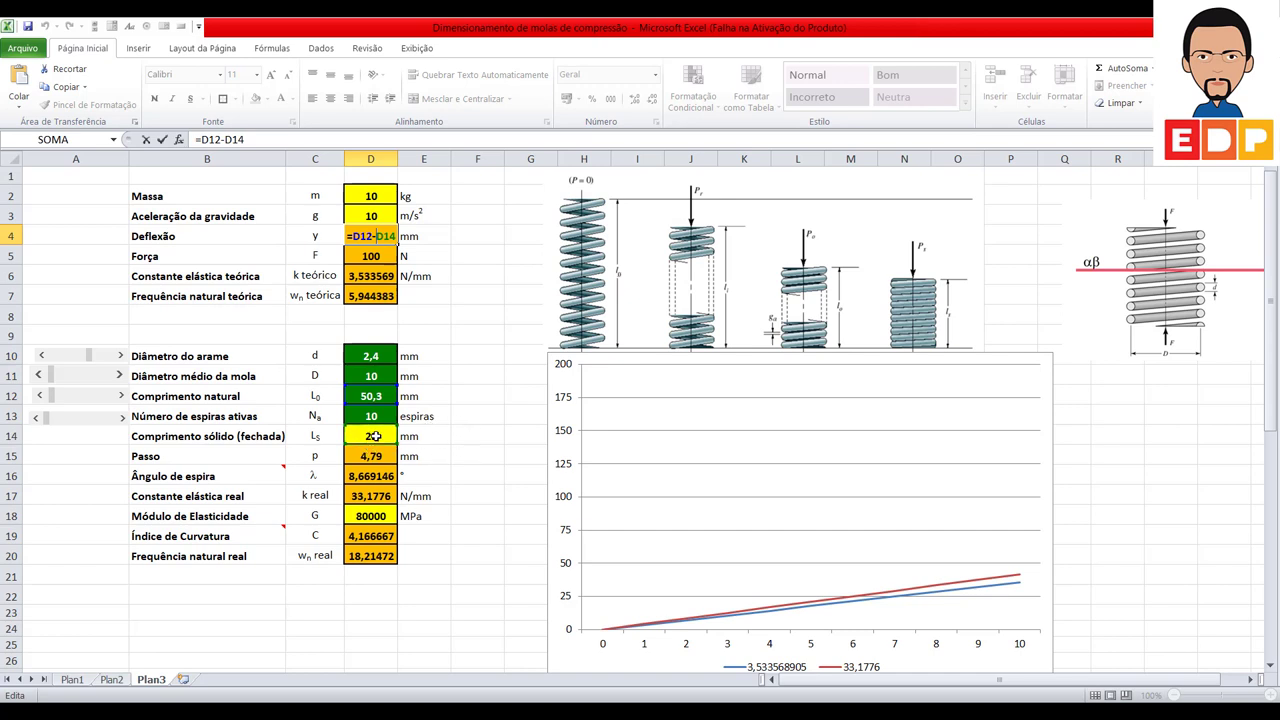
{"action": "key", "text": "Return"}
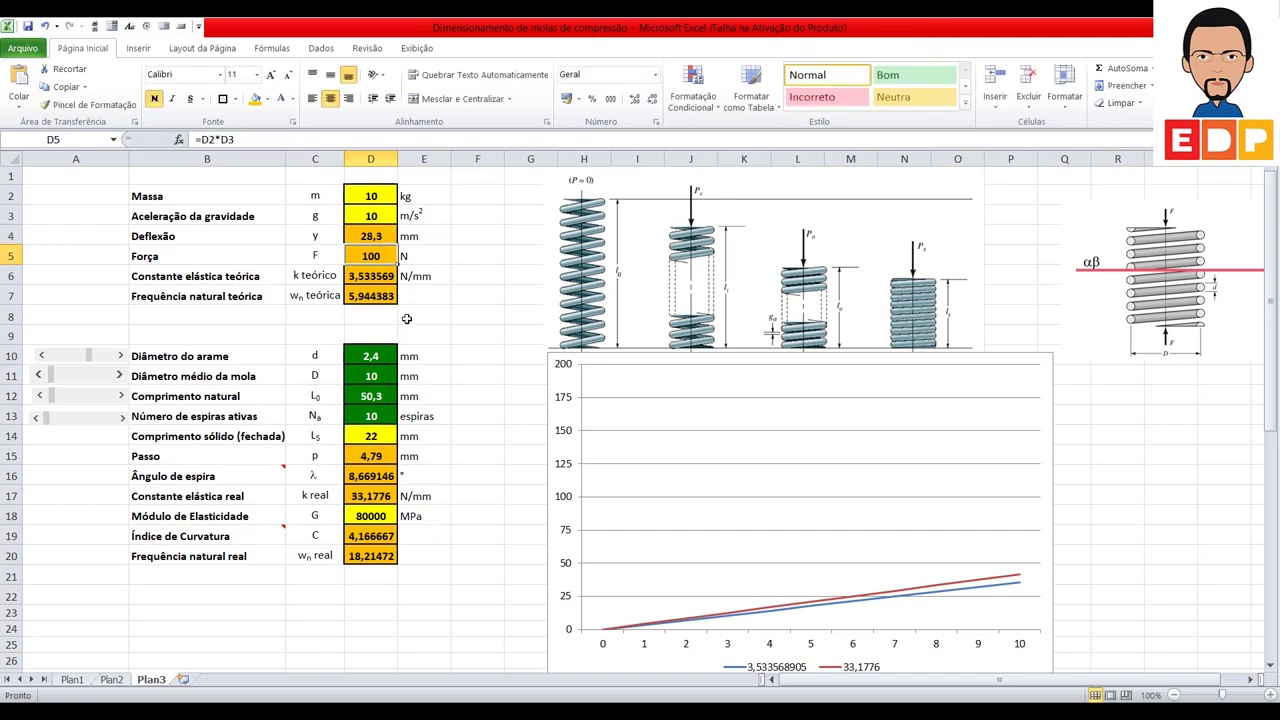
{"action": "left_click", "coordinate": [366, 294]}
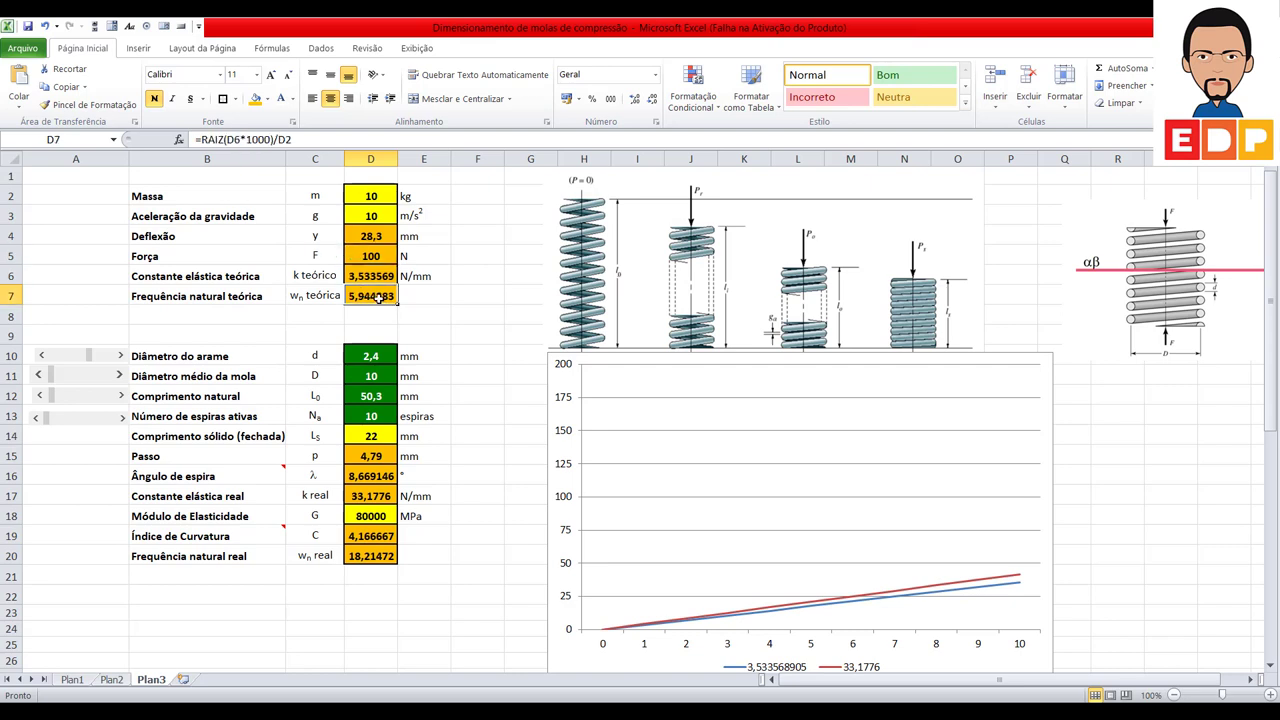
{"action": "double_click", "coordinate": [376, 297]}
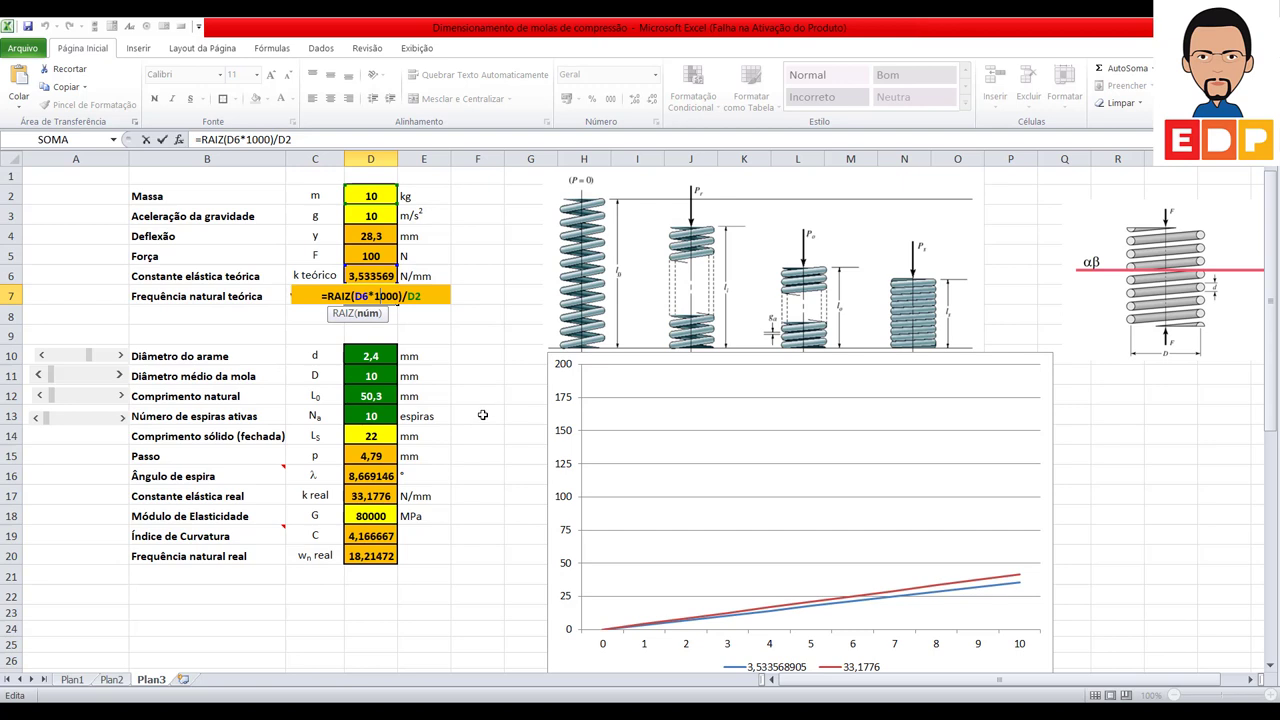
{"action": "key", "text": "Return"}
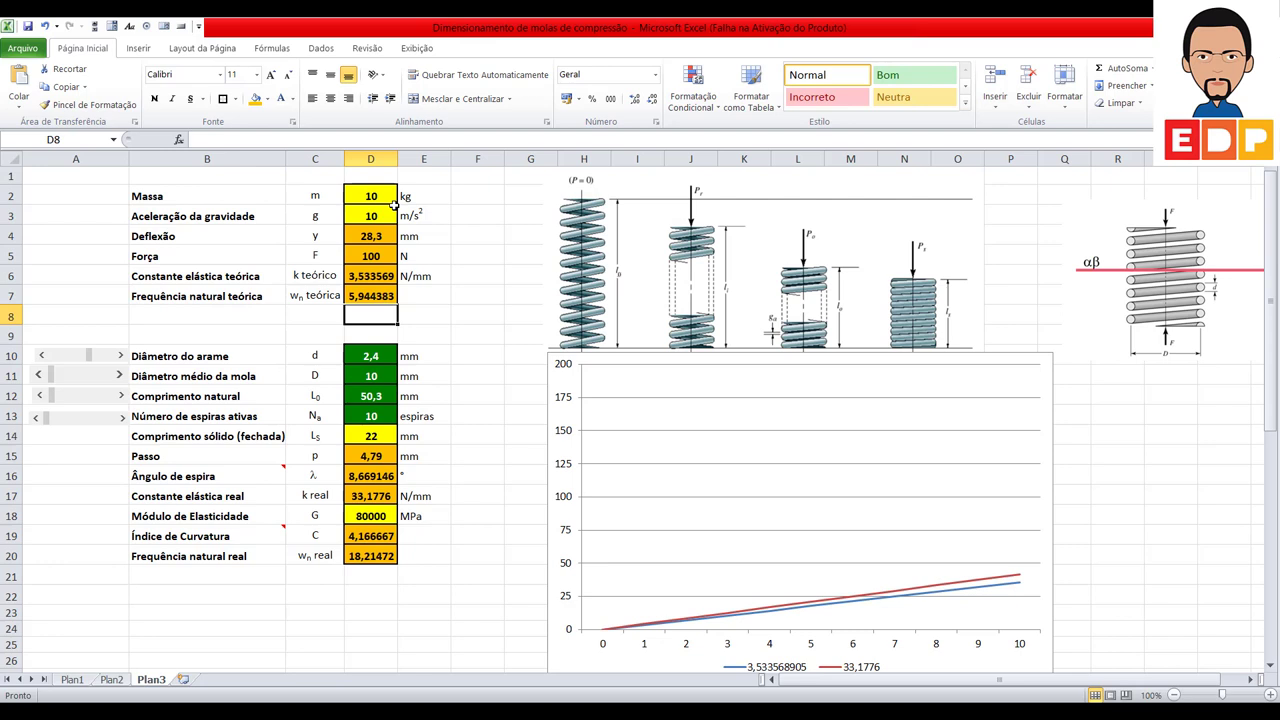
Step: Enter =(D12-D10)/D13 in D15 so the pitch reads 4,79 mm
{"action": "left_click", "coordinate": [366, 458]}
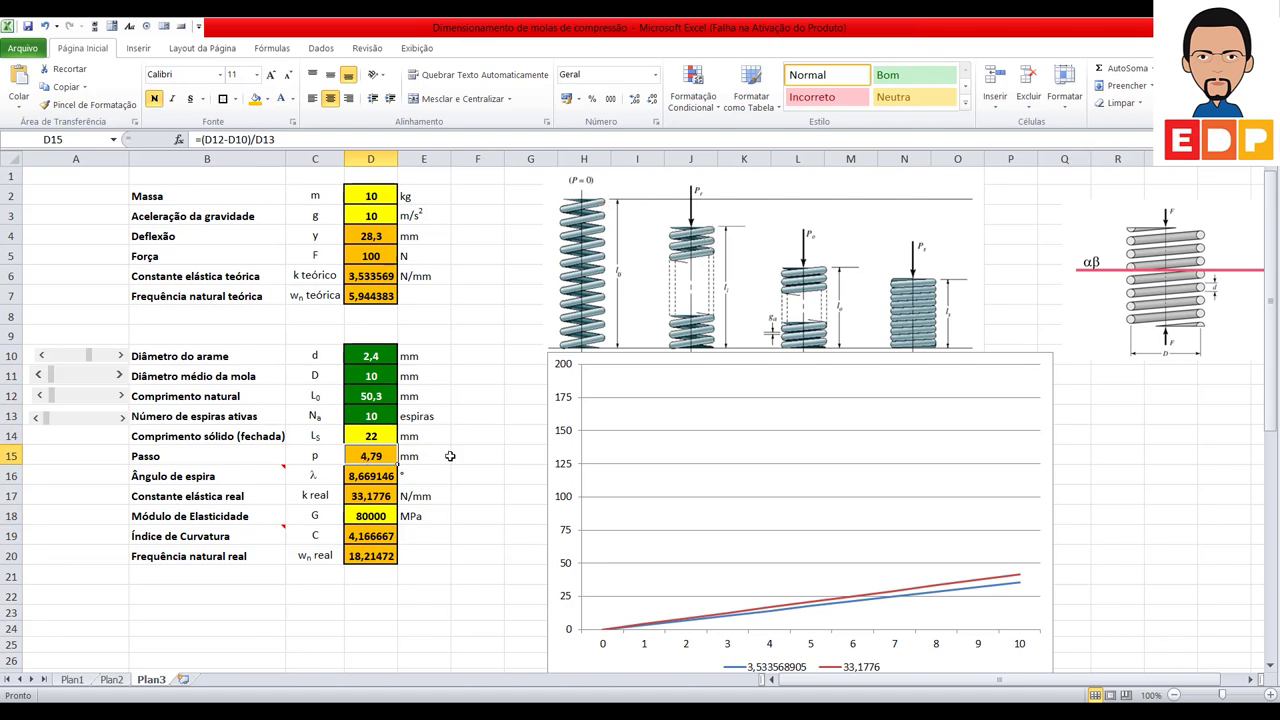
{"action": "double_click", "coordinate": [385, 455]}
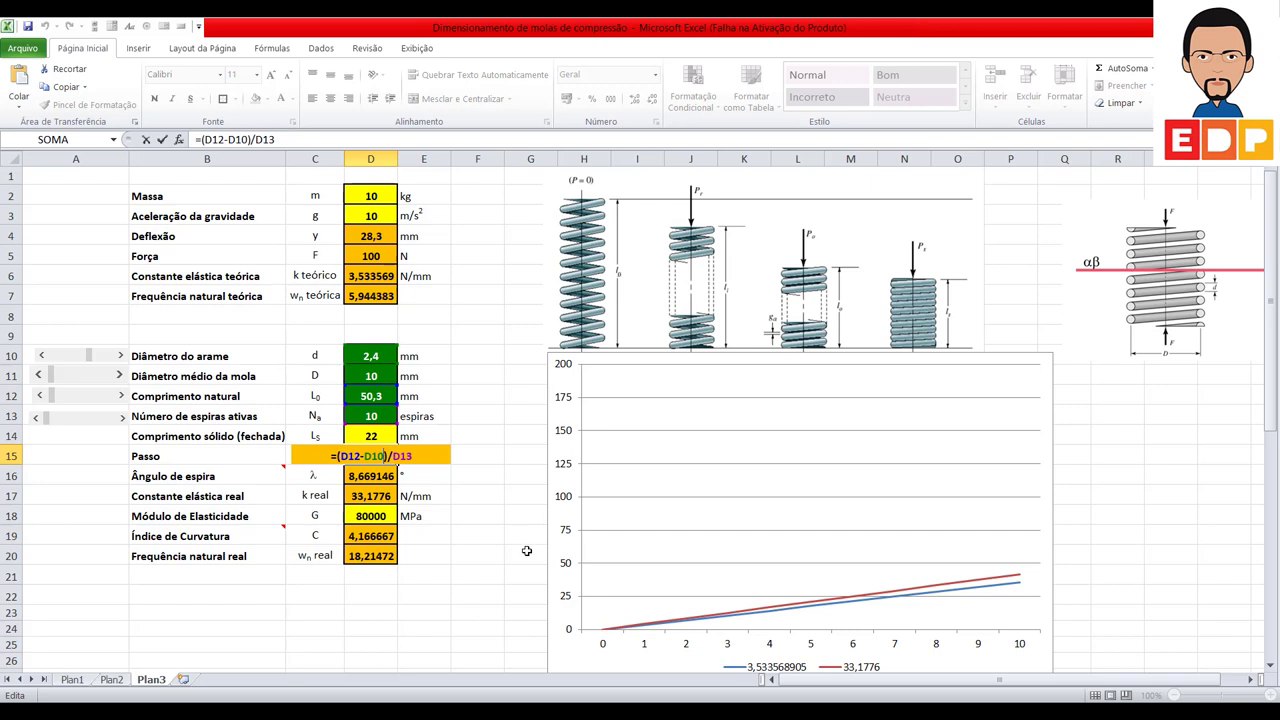
{"action": "key", "text": "Return"}
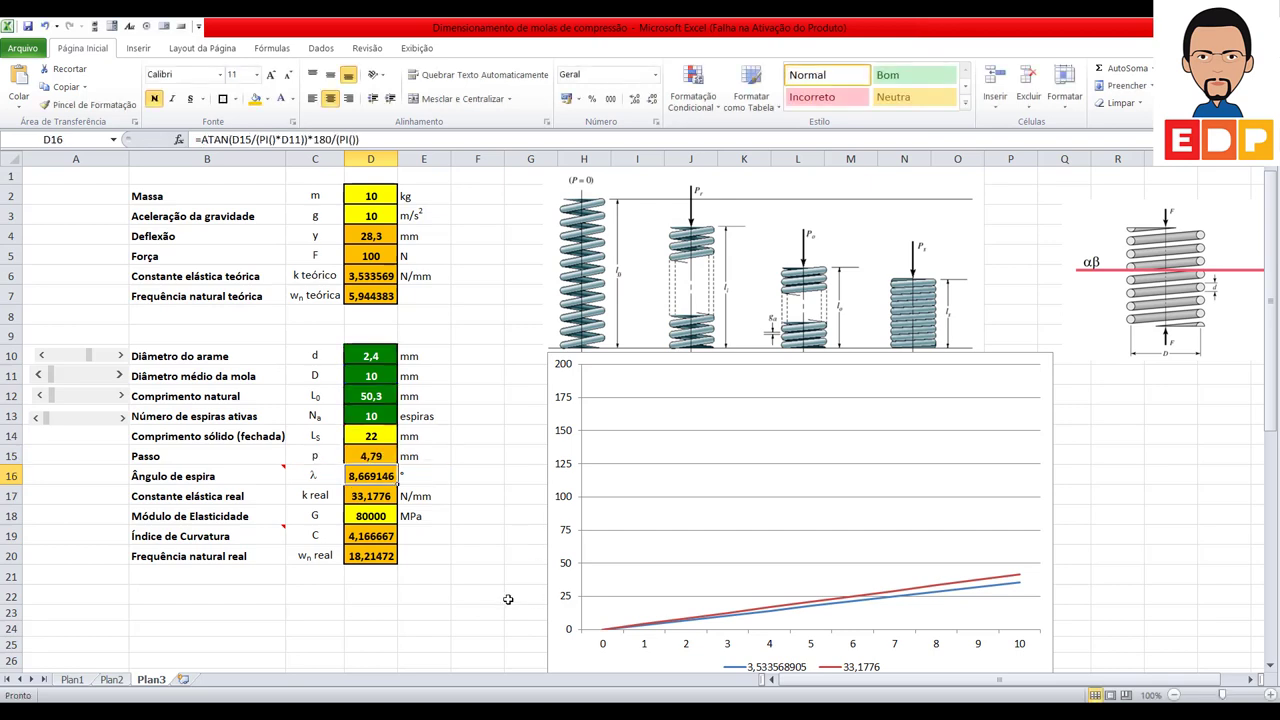
{"action": "left_click", "coordinate": [379, 457]}
{"action": "left_click", "coordinate": [379, 476]}
{"action": "mouse_move", "coordinate": [257, 479]}
Step: Enter =((D10^4)*(D18))/(8*D13*(D11^3)) in D17, giving k real of 33,1776 N/mm
{"action": "left_click", "coordinate": [363, 496]}
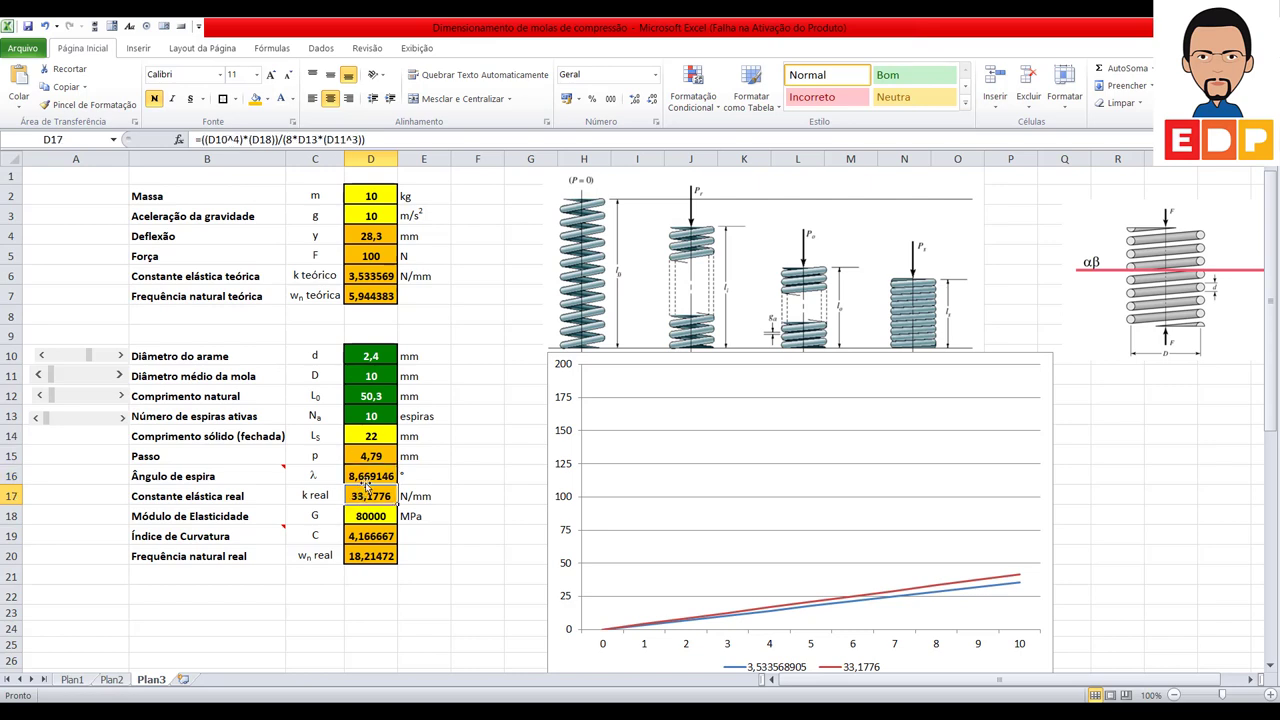
{"action": "double_click", "coordinate": [371, 496]}
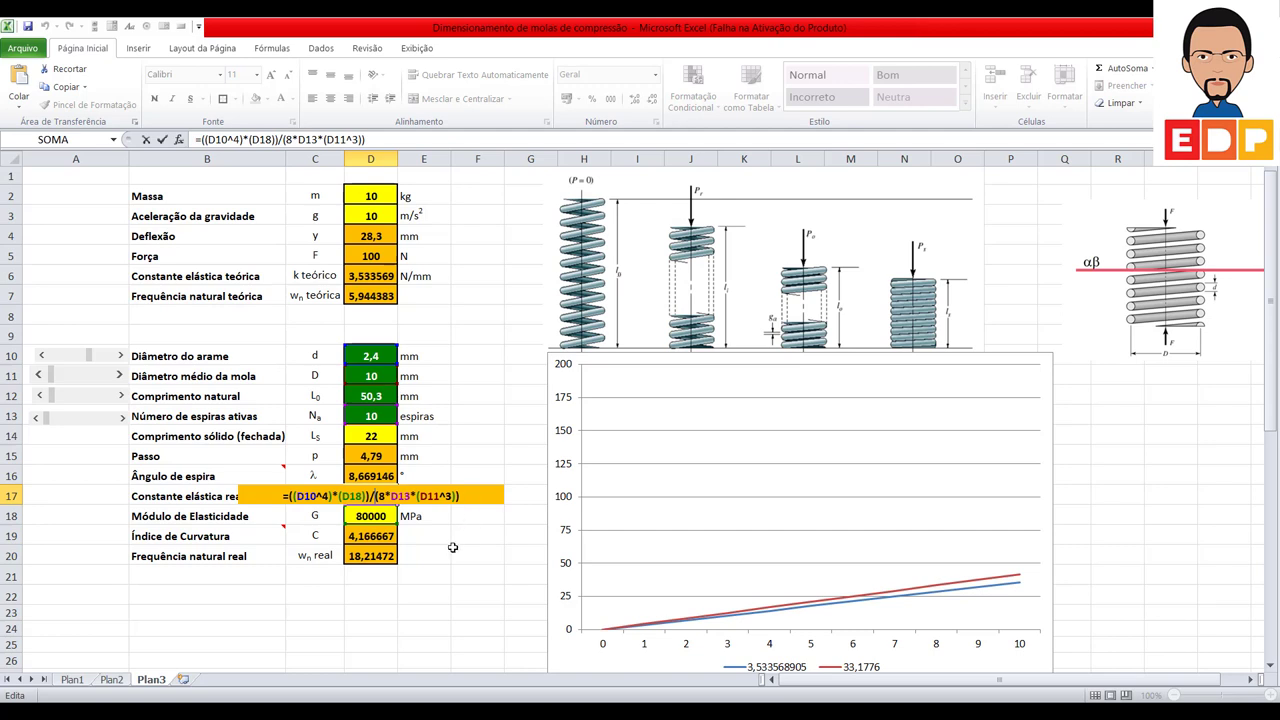
{"action": "key", "text": "Return"}
{"action": "left_click", "coordinate": [368, 497]}
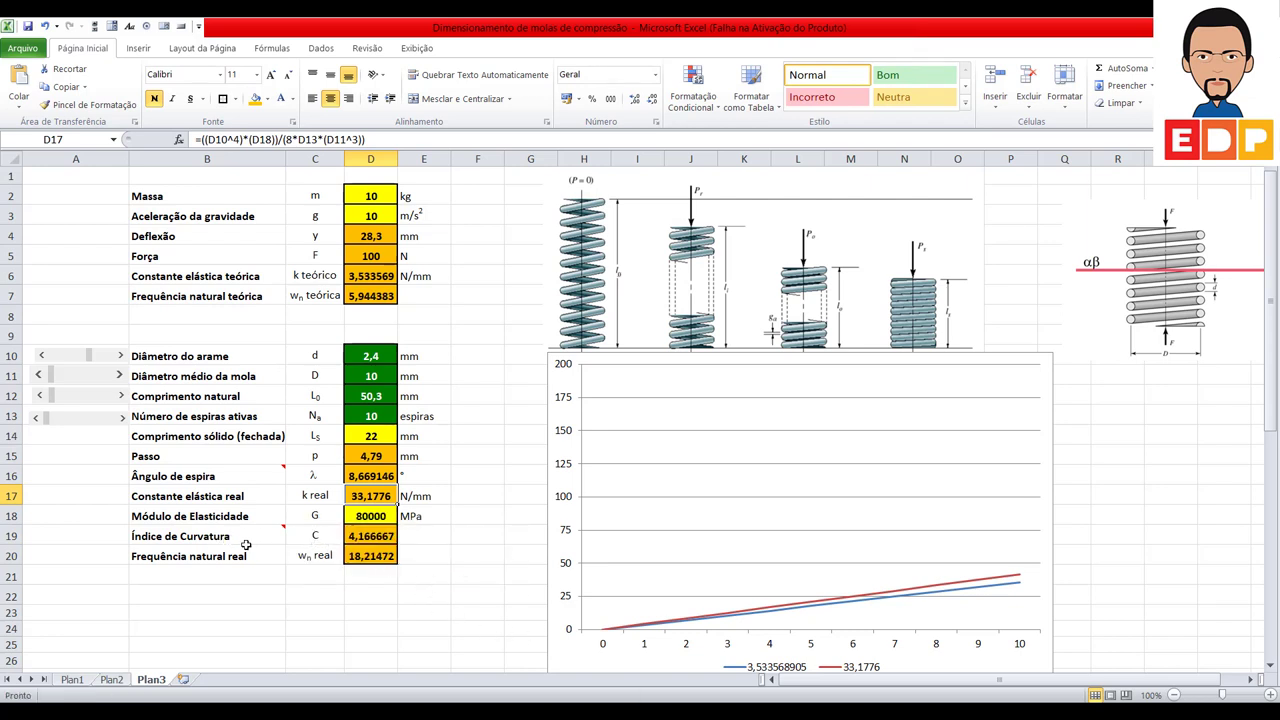
{"action": "mouse_move", "coordinate": [269, 537]}
{"action": "left_click", "coordinate": [252, 555]}
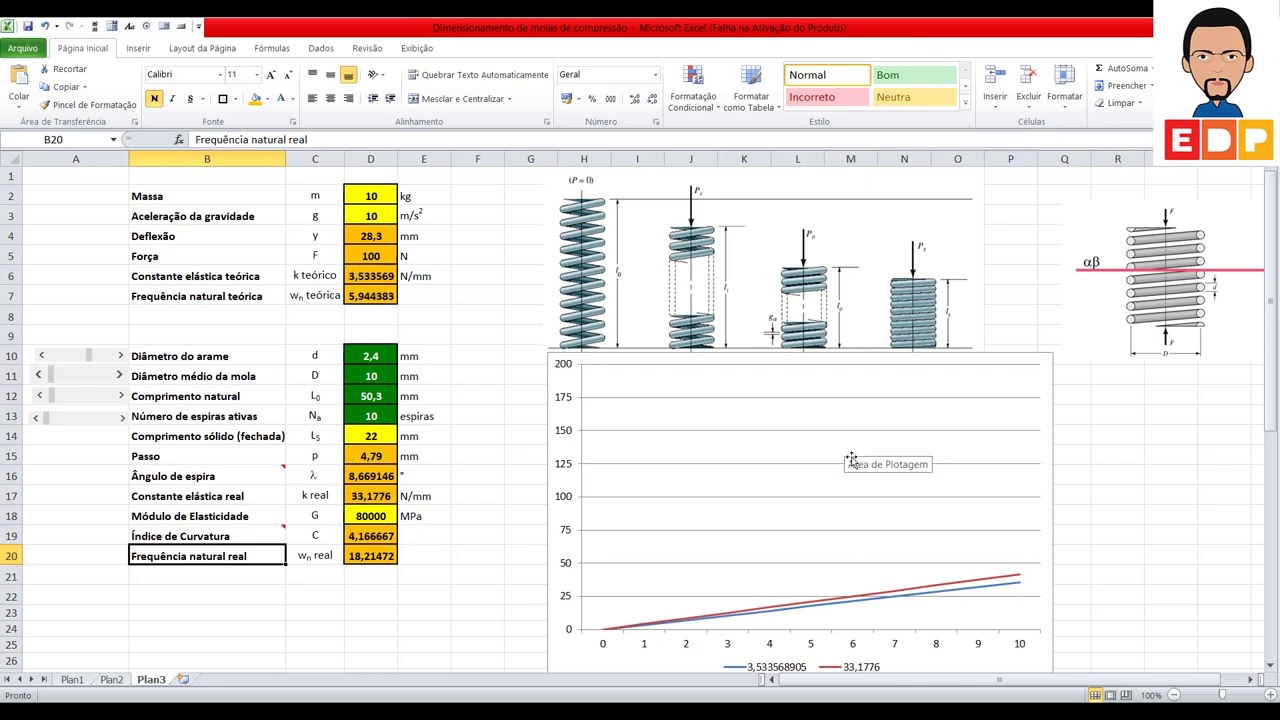
Step: Move the force-displacement chart up and right to uncover the force table
{"action": "left_click", "coordinate": [974, 378]}
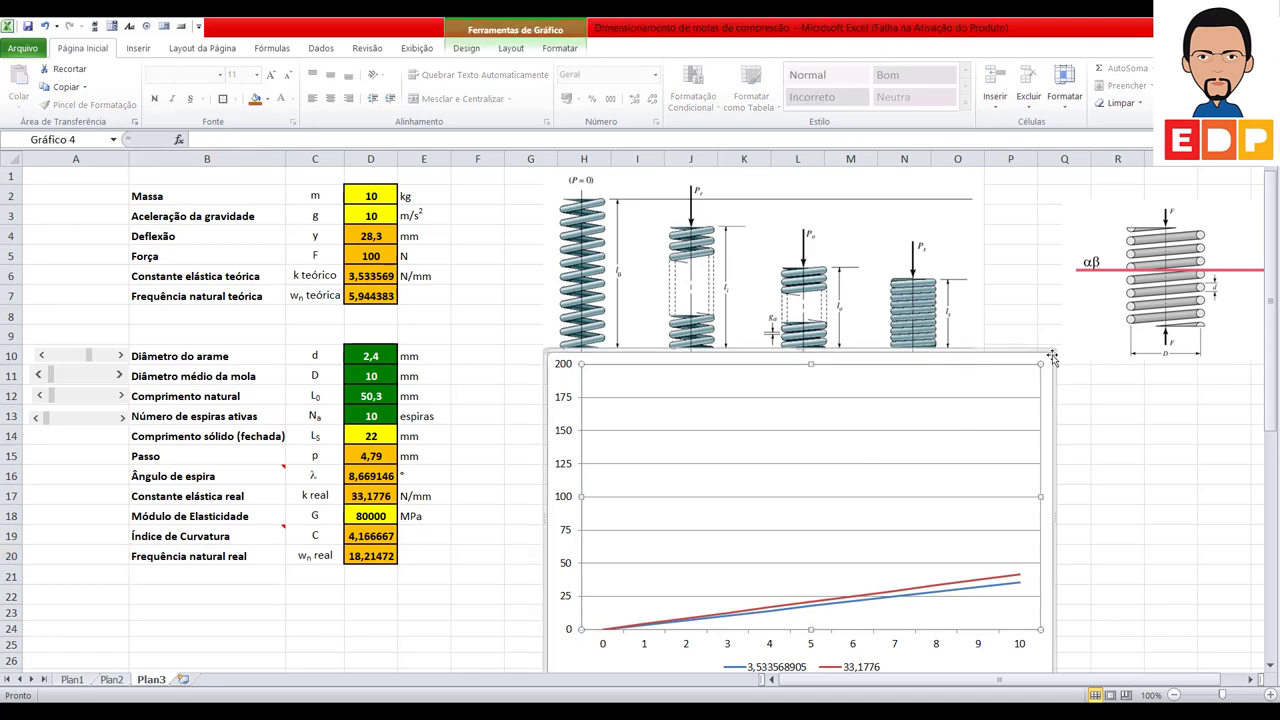
{"action": "left_click", "coordinate": [1091, 398]}
{"action": "left_click_drag", "start_coordinate": [1048, 411], "coordinate": [1208, 257]}
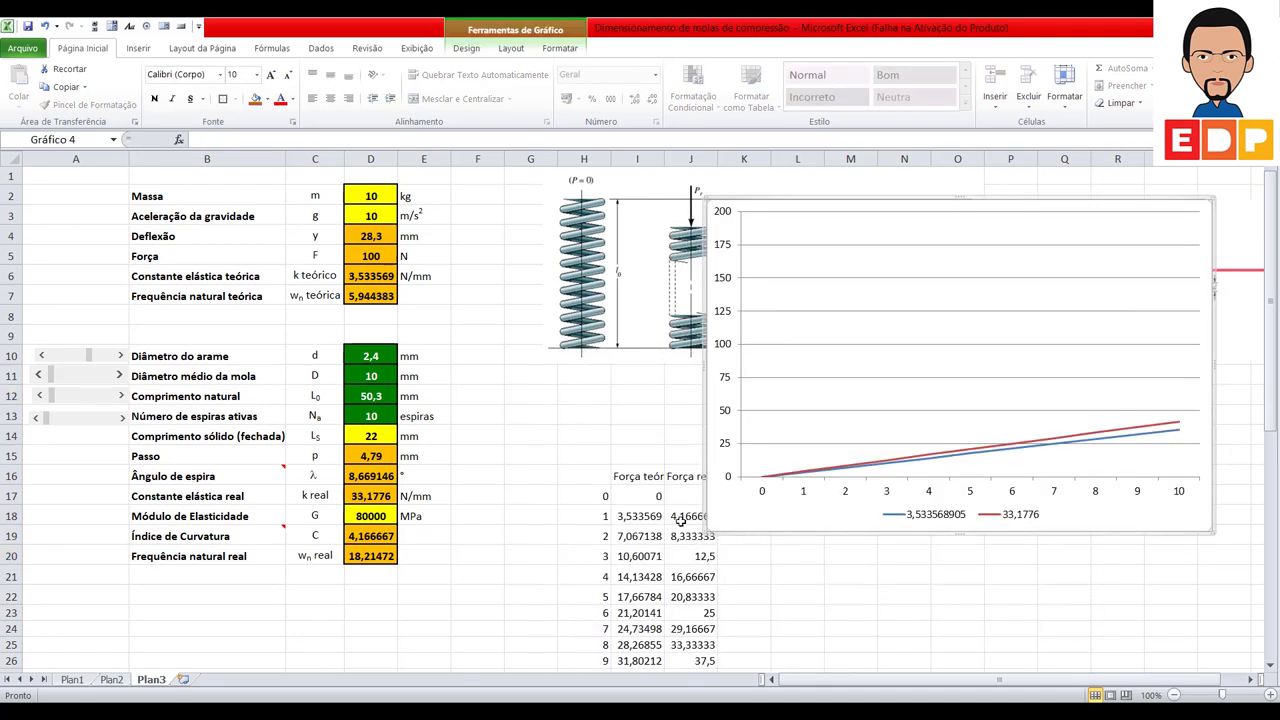
{"action": "scroll", "coordinate": [636, 494], "scroll_direction": "down", "scroll_amount": 1}
Step: Head H16 'Deslocamento' and confirm the theoretical force formula =$D$6*H17 in I17
{"action": "left_click", "coordinate": [587, 423]}
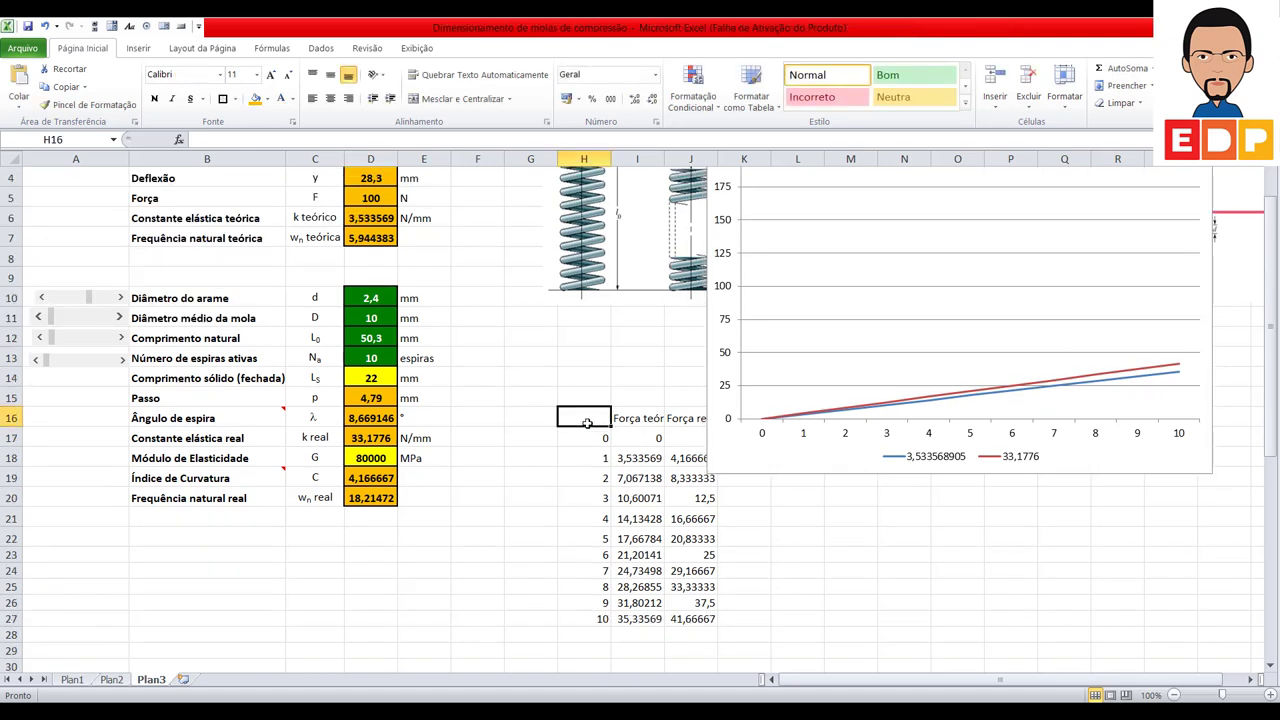
{"action": "type", "text": "De"}
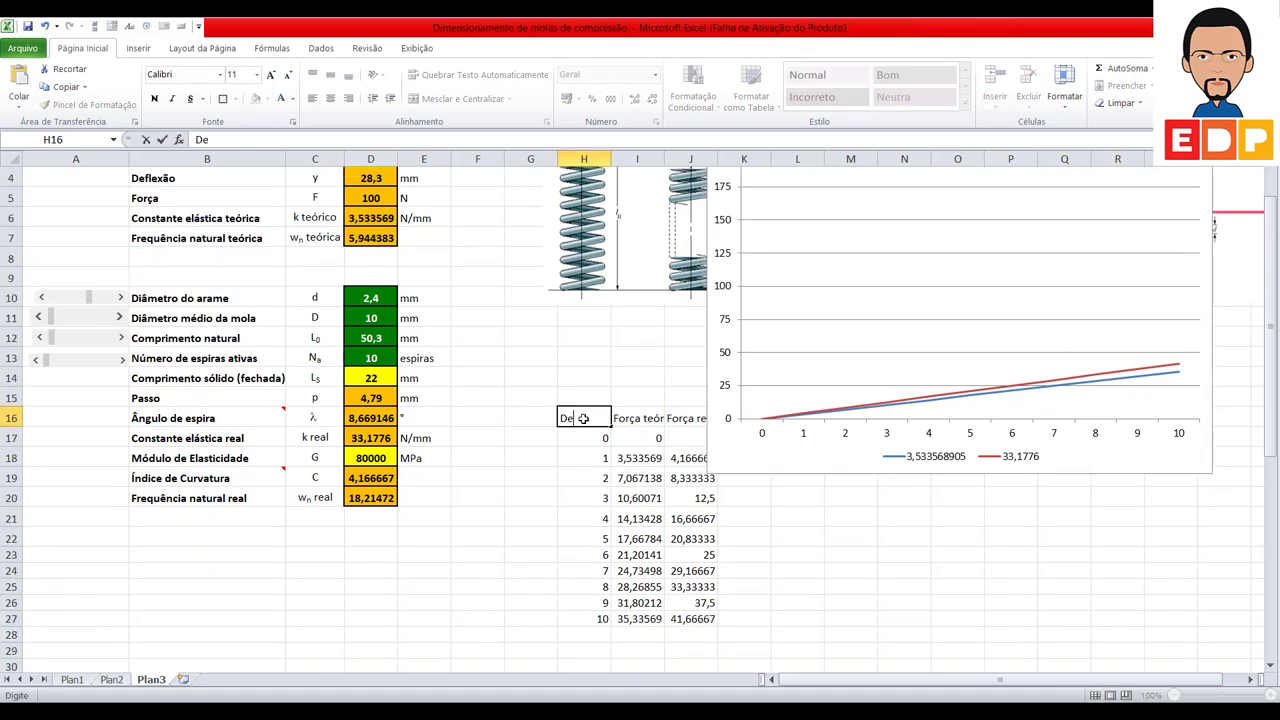
{"action": "type", "text": "slocamento"}
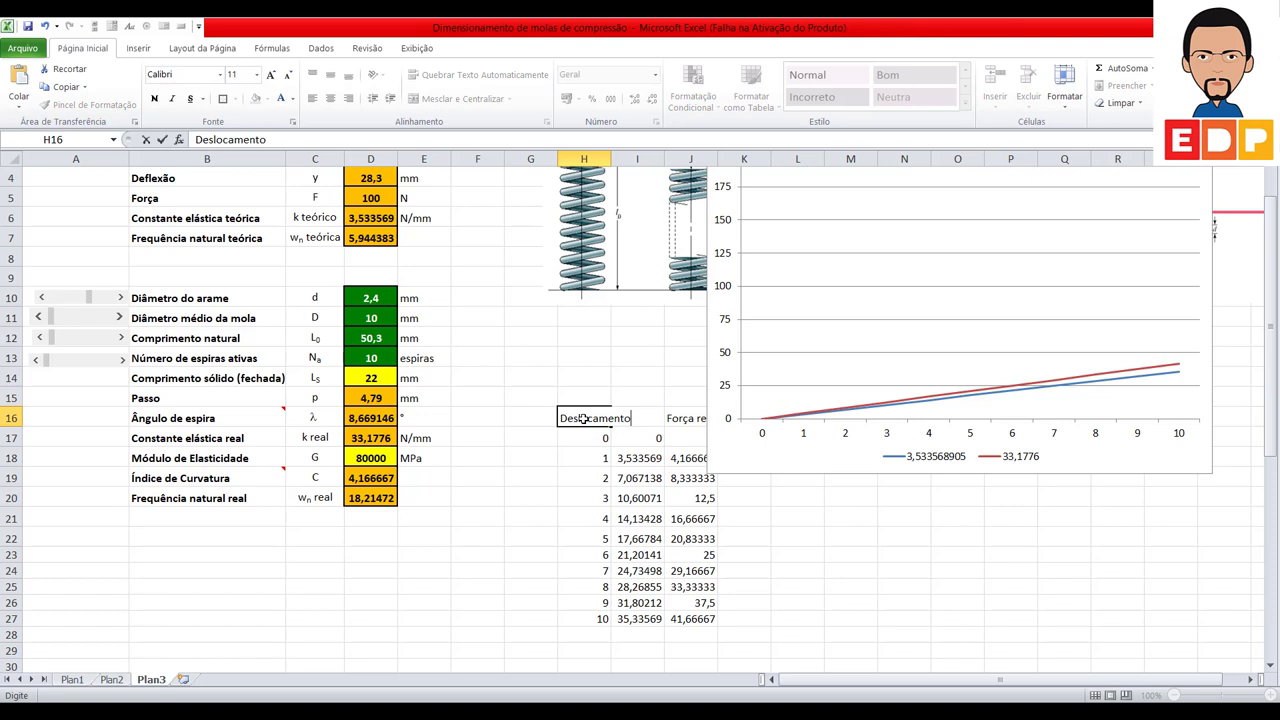
{"action": "key", "text": "Return"}
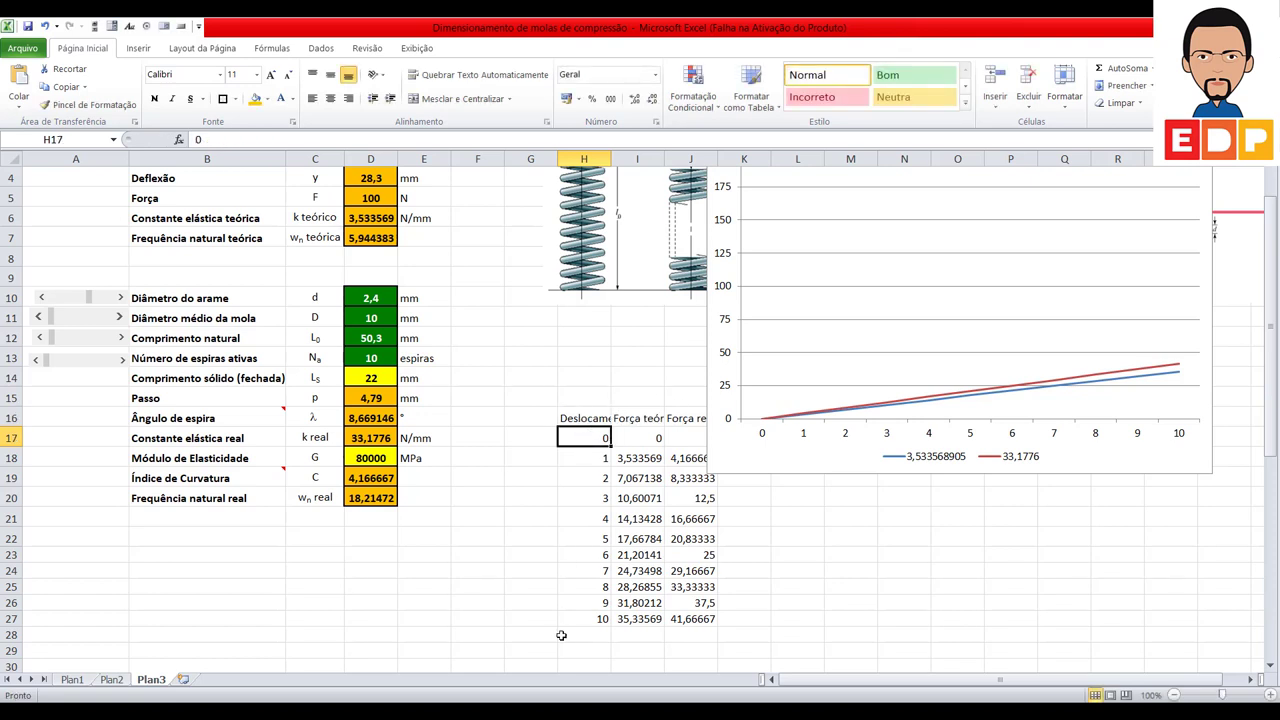
{"action": "left_click", "coordinate": [650, 437]}
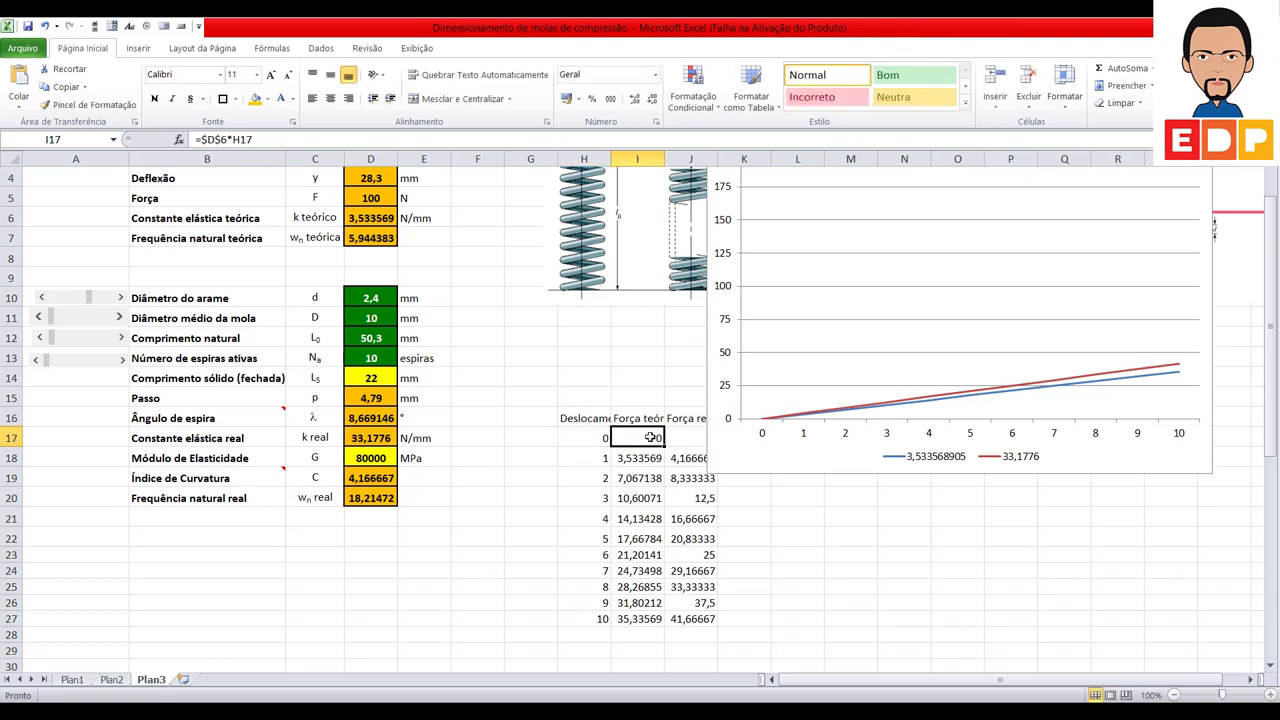
{"action": "double_click", "coordinate": [650, 437]}
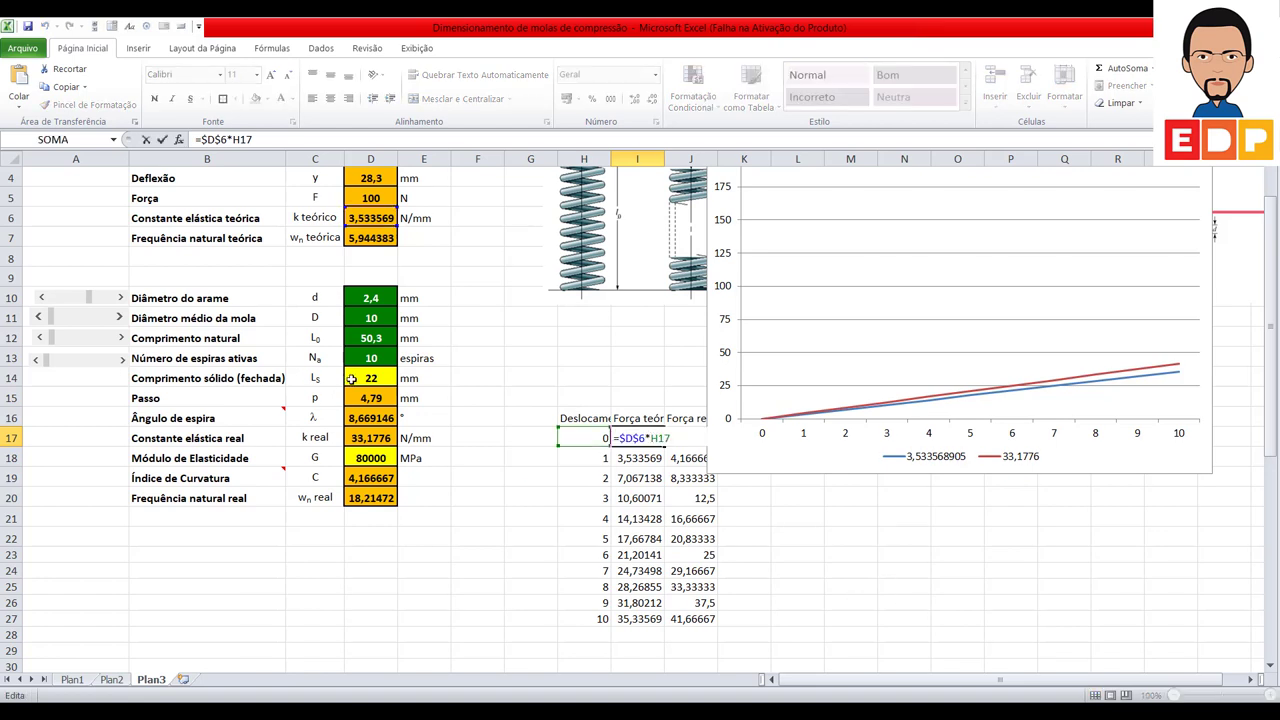
{"action": "scroll", "coordinate": [360, 350], "scroll_direction": "up", "scroll_amount": 1}
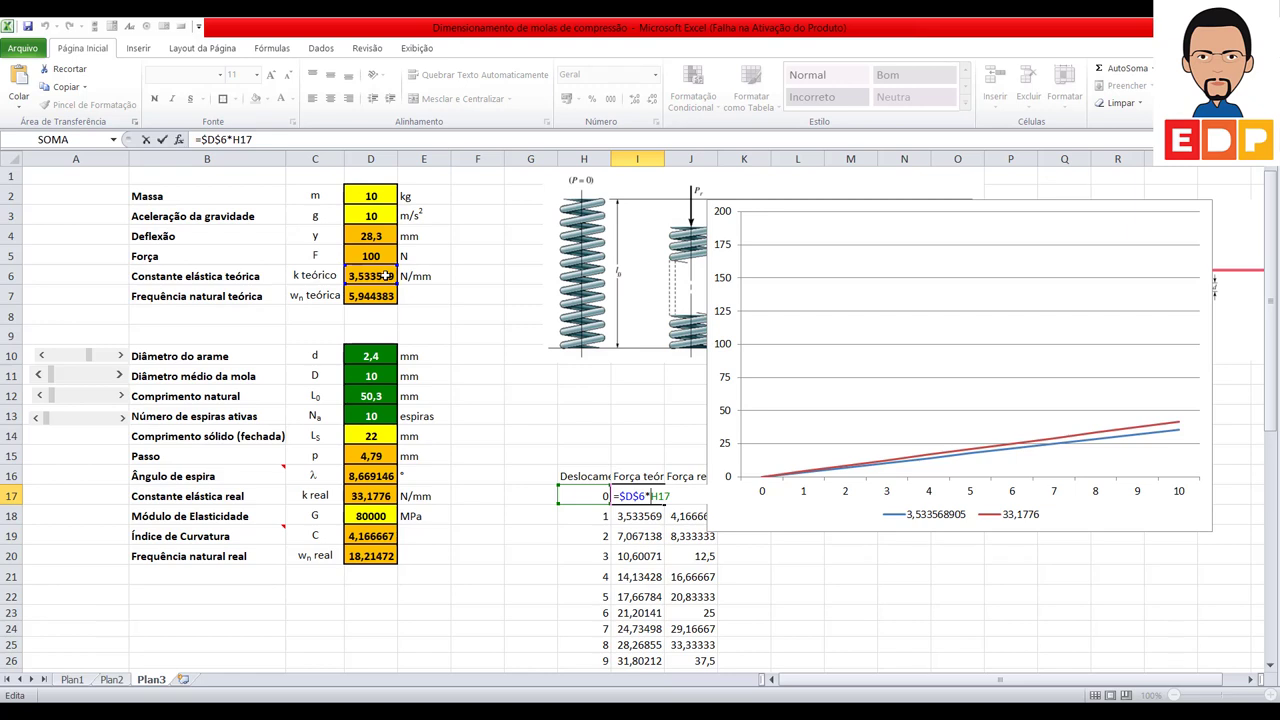
{"action": "key", "text": "Return"}
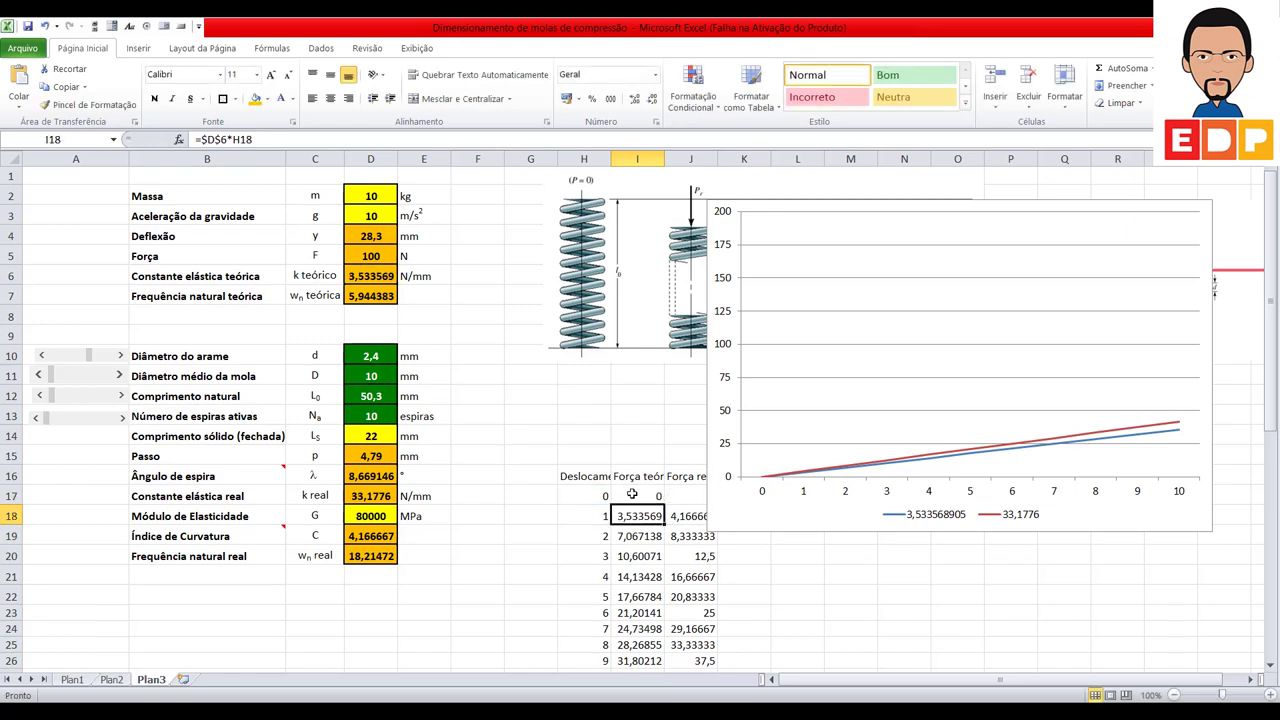
{"action": "scroll", "coordinate": [642, 644], "scroll_direction": "down", "scroll_amount": 1}
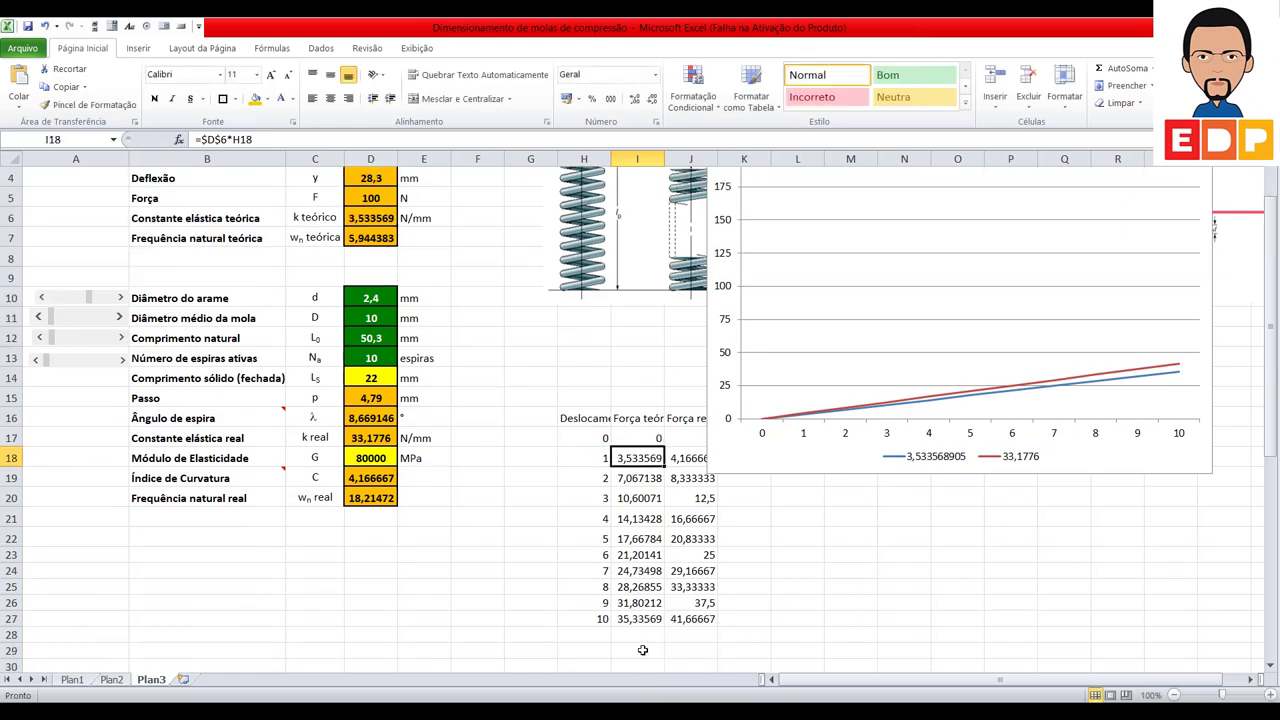
Step: Edit the real-force formula in J17, shift the chart aside, and fill J18 down to J27
{"action": "left_click", "coordinate": [687, 440]}
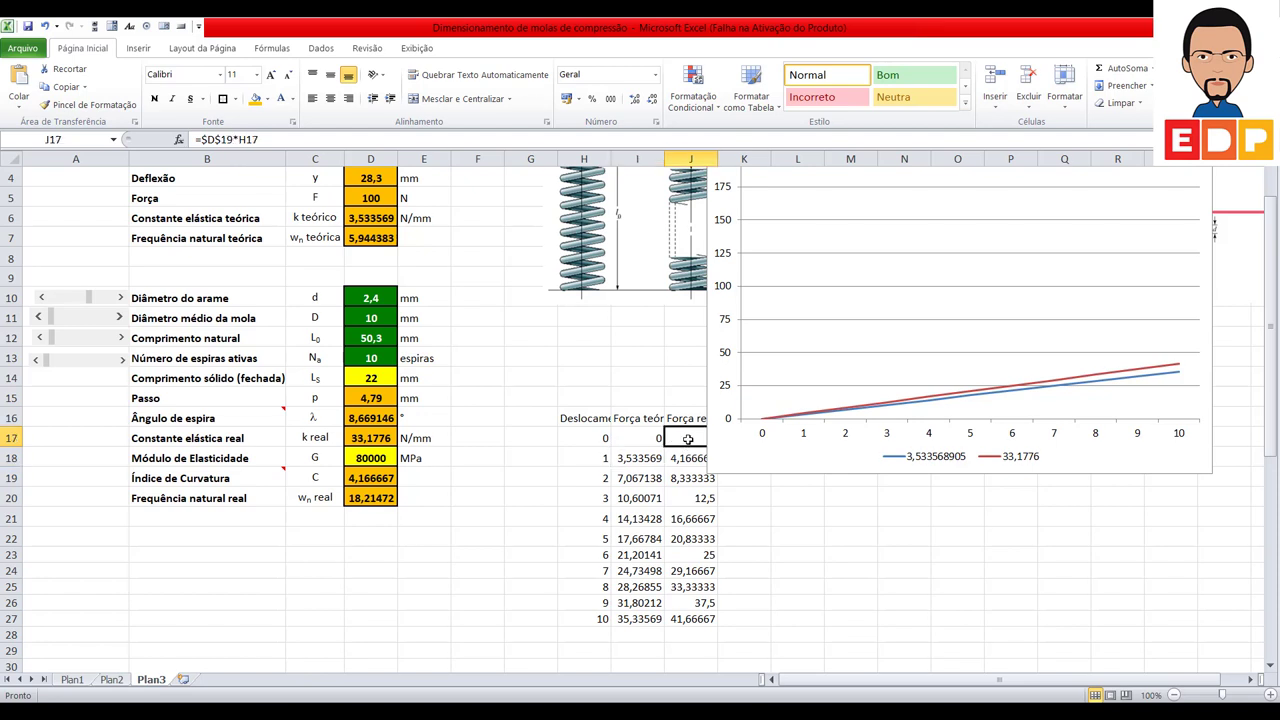
{"action": "double_click", "coordinate": [687, 440]}
{"action": "type", "text": "7"}
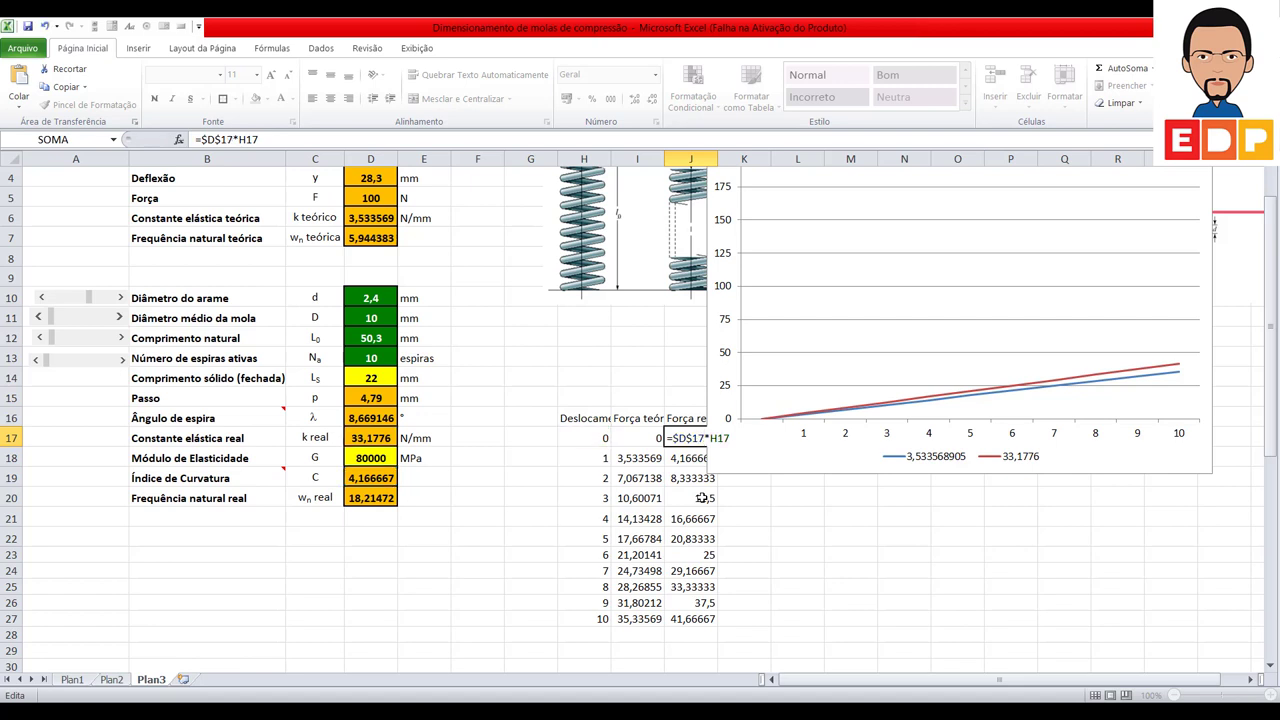
{"action": "key", "text": "Return"}
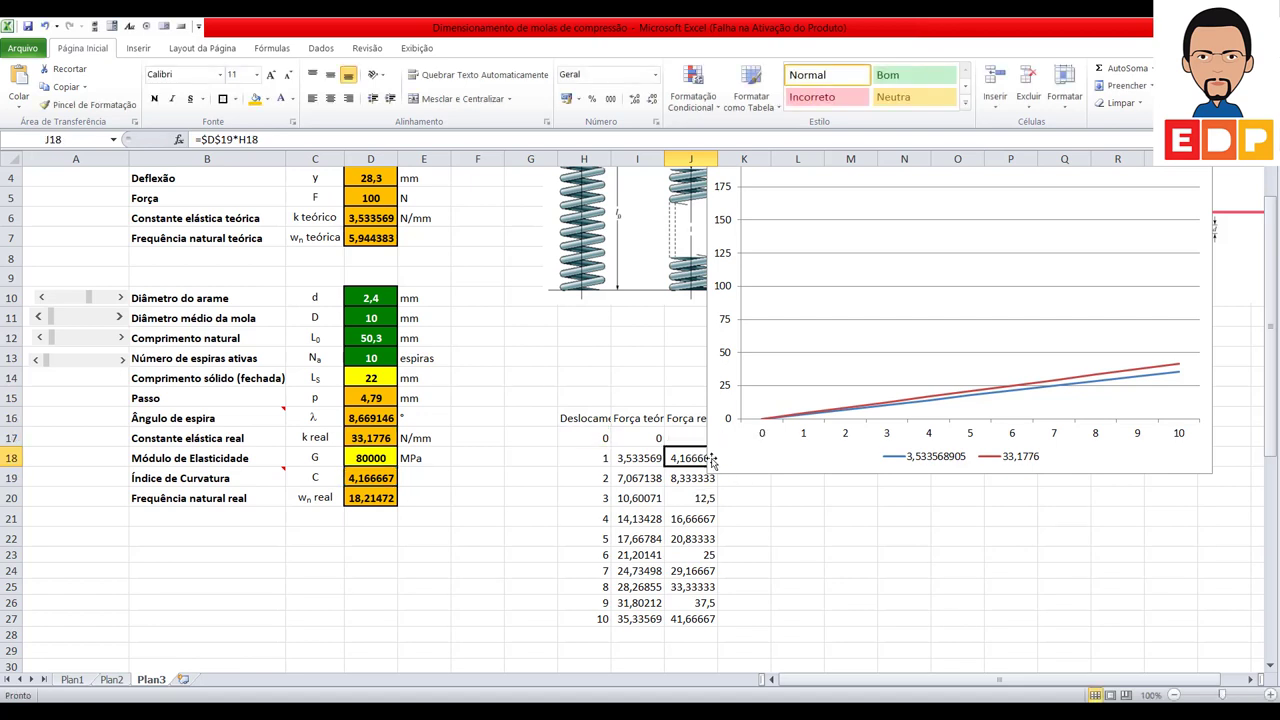
{"action": "mouse_move", "coordinate": [695, 453]}
{"action": "left_mouse_down"}
{"action": "mouse_move", "coordinate": [731, 462]}
{"action": "mouse_move", "coordinate": [713, 633]}
{"action": "left_mouse_up"}
{"action": "left_click", "coordinate": [700, 458]}
{"action": "left_click", "coordinate": [785, 572]}
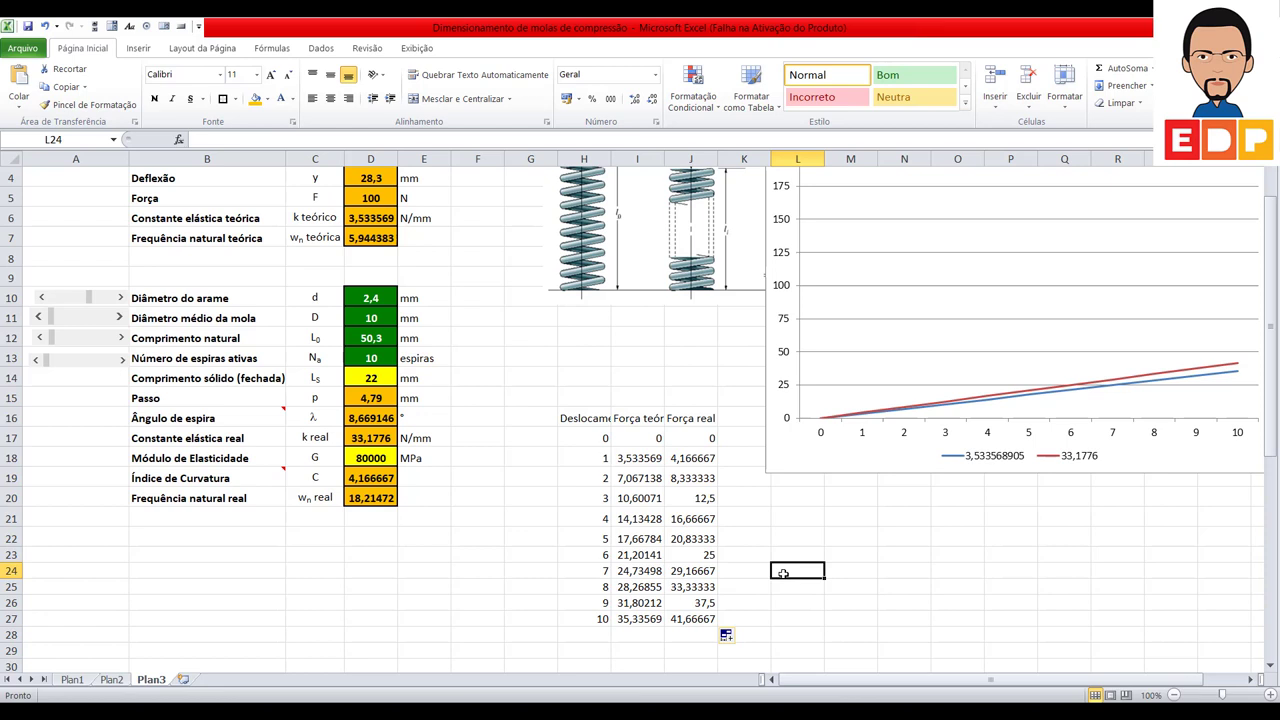
Step: Correct J18 to =$D$17*H18 and fill it down through J27, reaching 331,776
{"action": "double_click", "coordinate": [700, 460]}
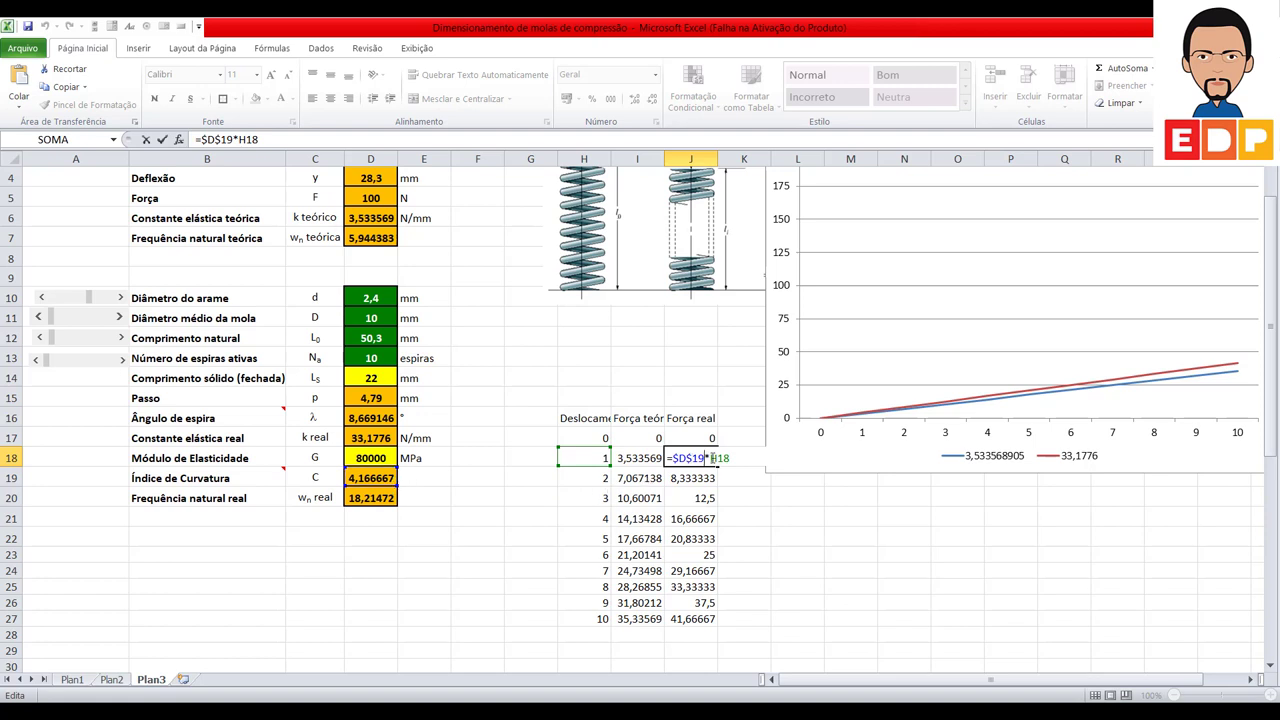
{"action": "key", "text": "BackSpace"}
{"action": "type", "text": "78"}
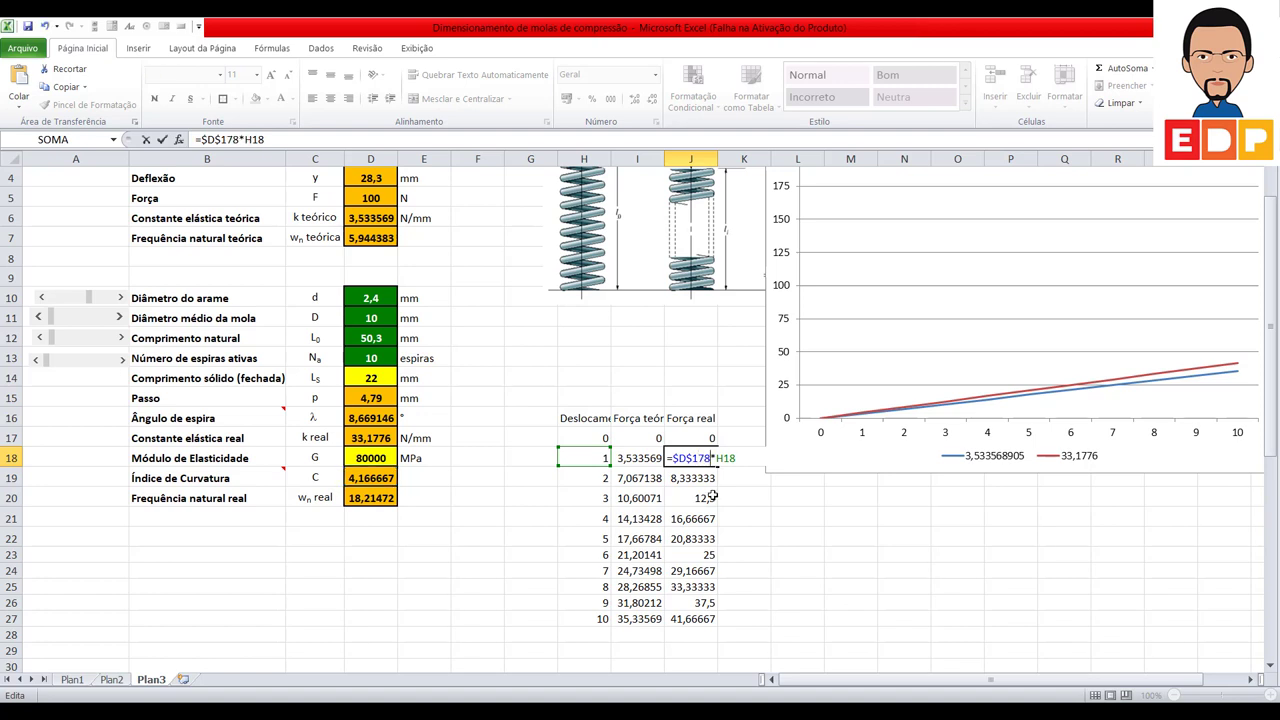
{"action": "key", "text": "BackSpace"}
{"action": "key", "text": "Return"}
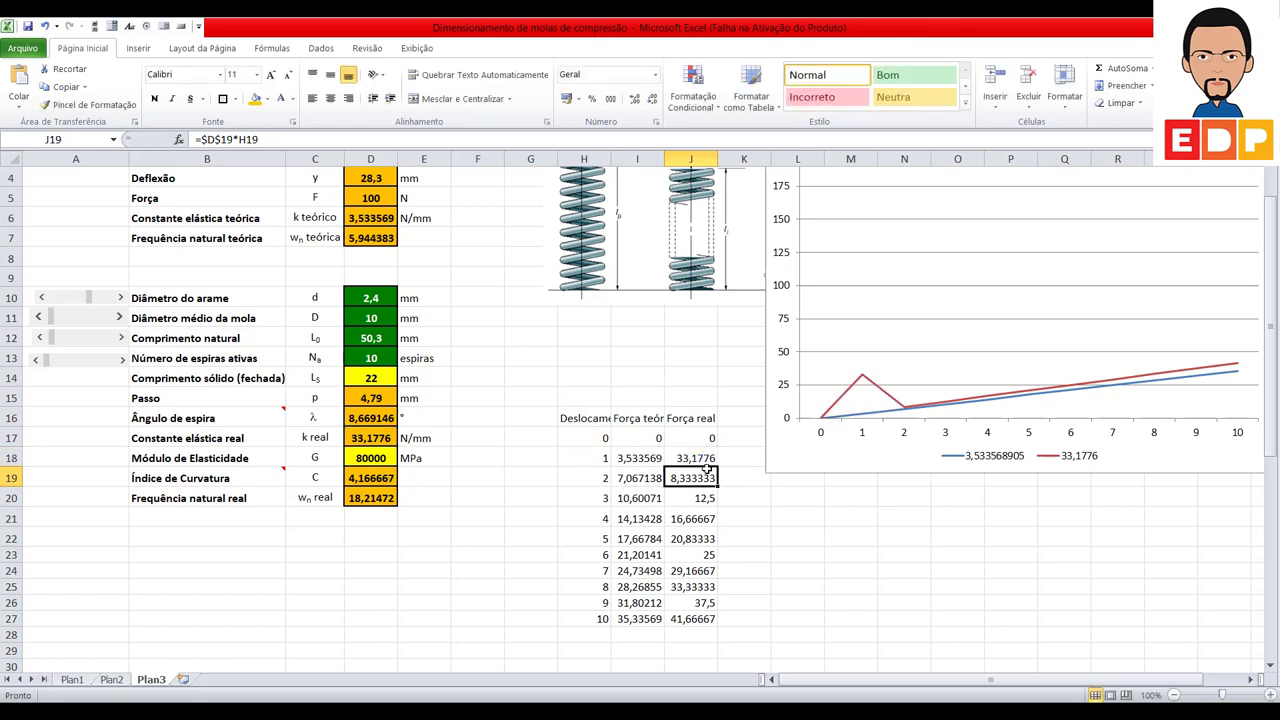
{"action": "left_click", "coordinate": [704, 461]}
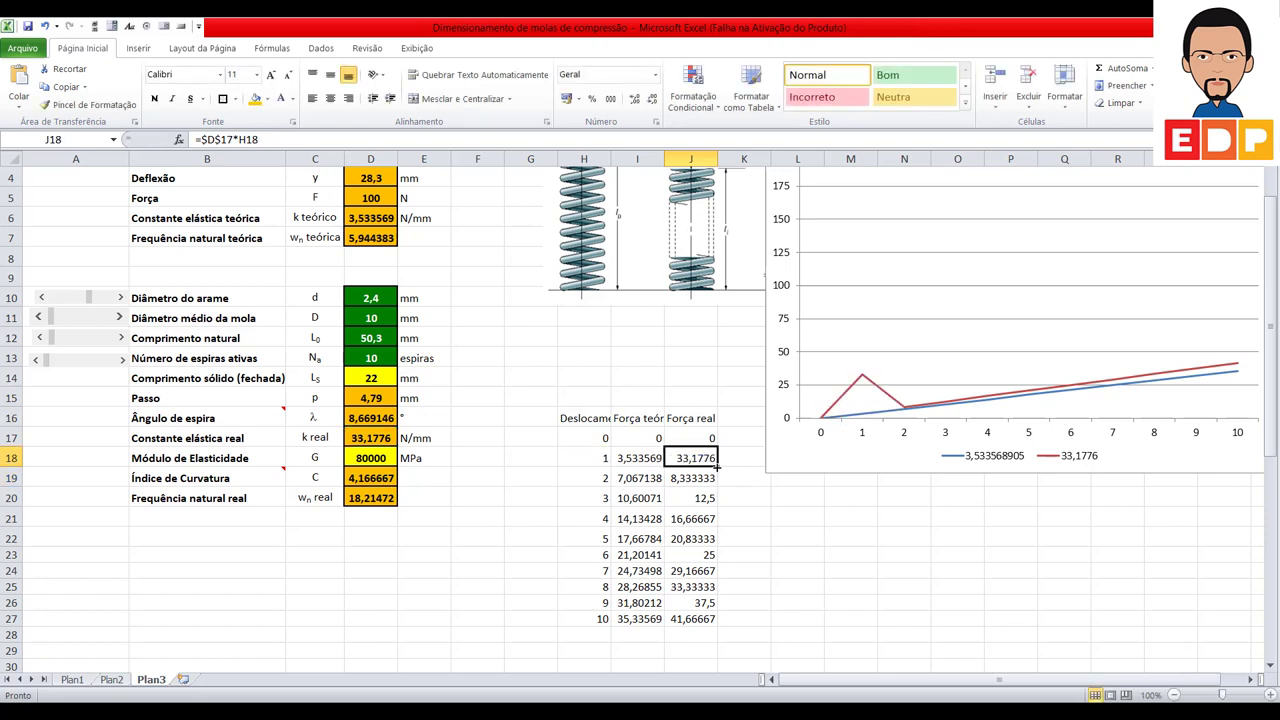
{"action": "left_click_drag", "start_coordinate": [716, 466], "coordinate": [712, 622]}
{"action": "left_click", "coordinate": [797, 622]}
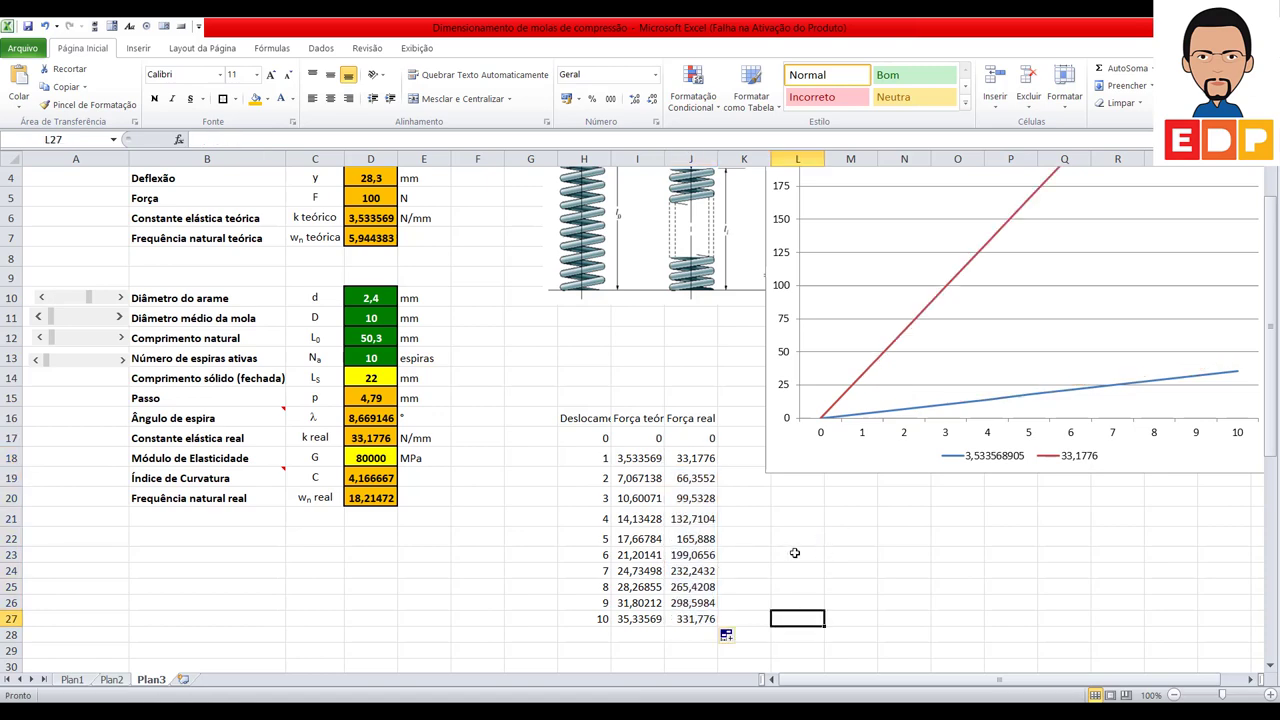
Step: Move the force–displacement chart back over the force table beneath the spring diagrams
{"action": "scroll", "coordinate": [738, 504], "scroll_direction": "up", "scroll_amount": 1}
{"action": "mouse_move", "coordinate": [825, 524]}
{"action": "left_mouse_down"}
{"action": "mouse_move", "coordinate": [606, 637]}
{"action": "mouse_move", "coordinate": [593, 665]}
{"action": "left_mouse_up"}
{"action": "scroll", "coordinate": [771, 543], "scroll_direction": "down", "scroll_amount": 4}
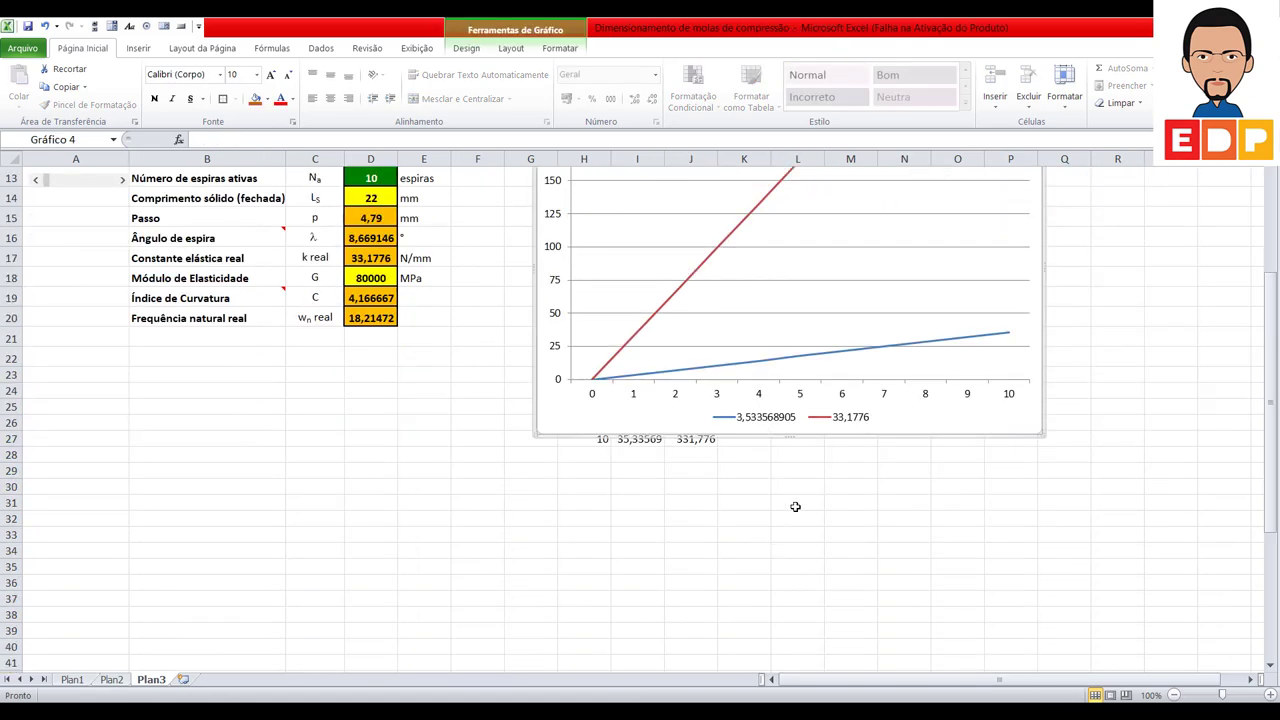
{"action": "left_click_drag", "start_coordinate": [926, 434], "coordinate": [919, 470]}
{"action": "scroll", "coordinate": [921, 472], "scroll_direction": "up", "scroll_amount": 3}
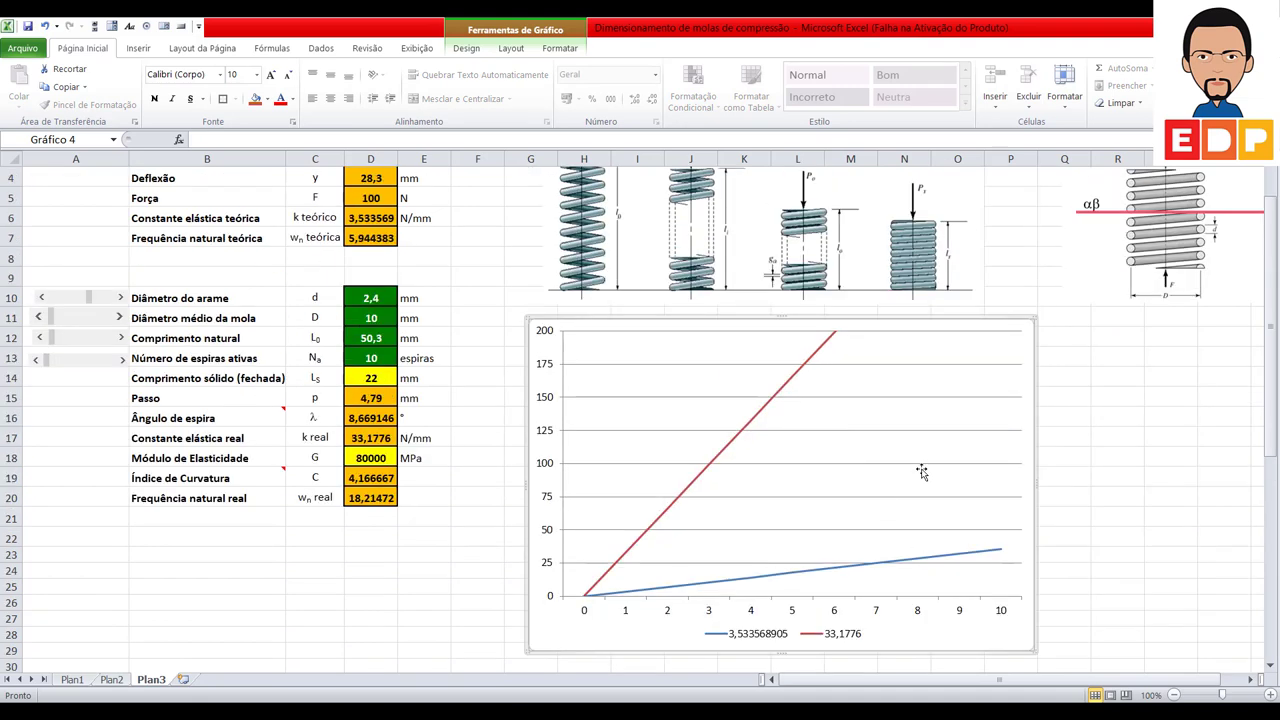
{"action": "left_click", "coordinate": [444, 572]}
{"action": "scroll", "coordinate": [870, 460], "scroll_direction": "up", "scroll_amount": 1}
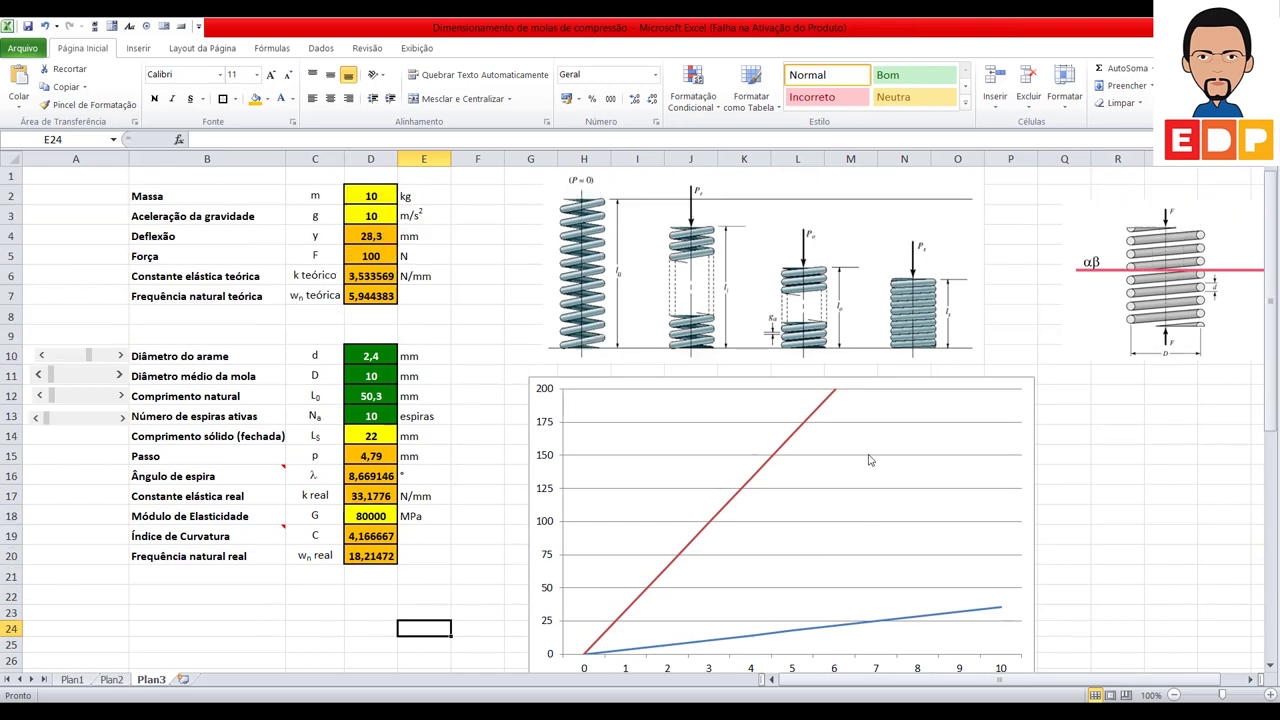
{"action": "scroll", "coordinate": [930, 518], "scroll_direction": "down", "scroll_amount": 3}
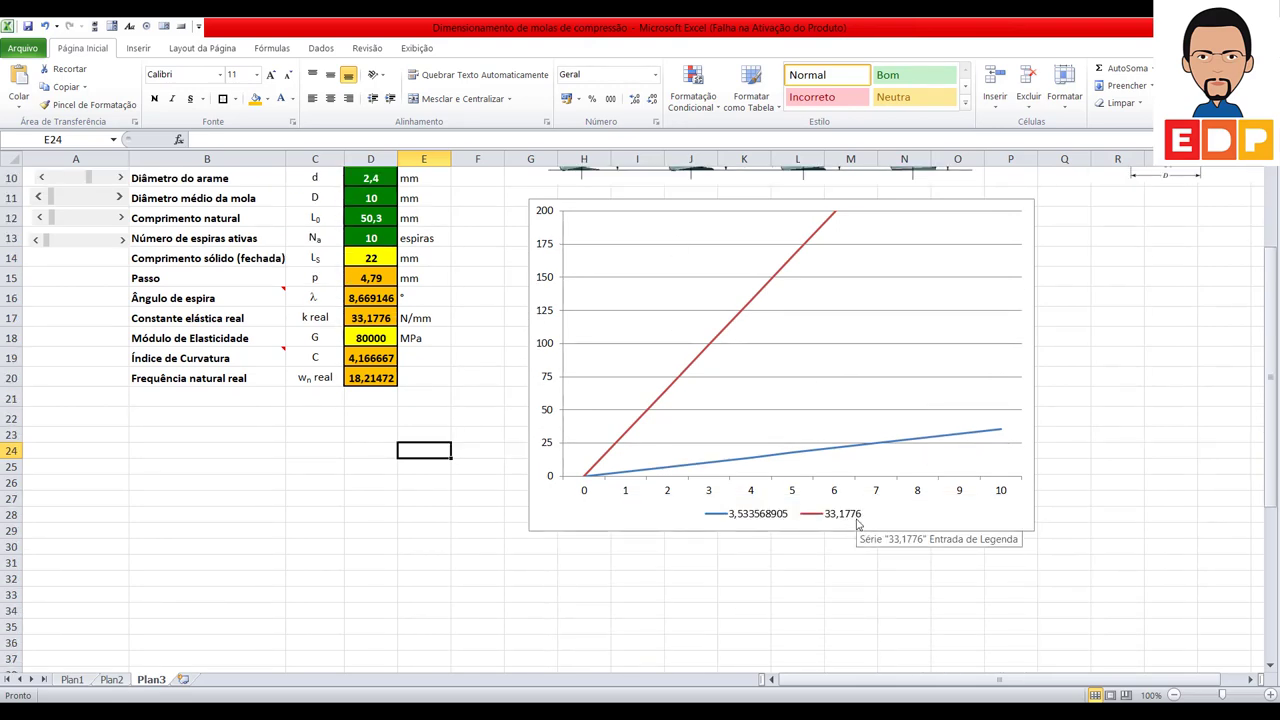
{"action": "scroll", "coordinate": [855, 525], "scroll_direction": "up", "scroll_amount": 1}
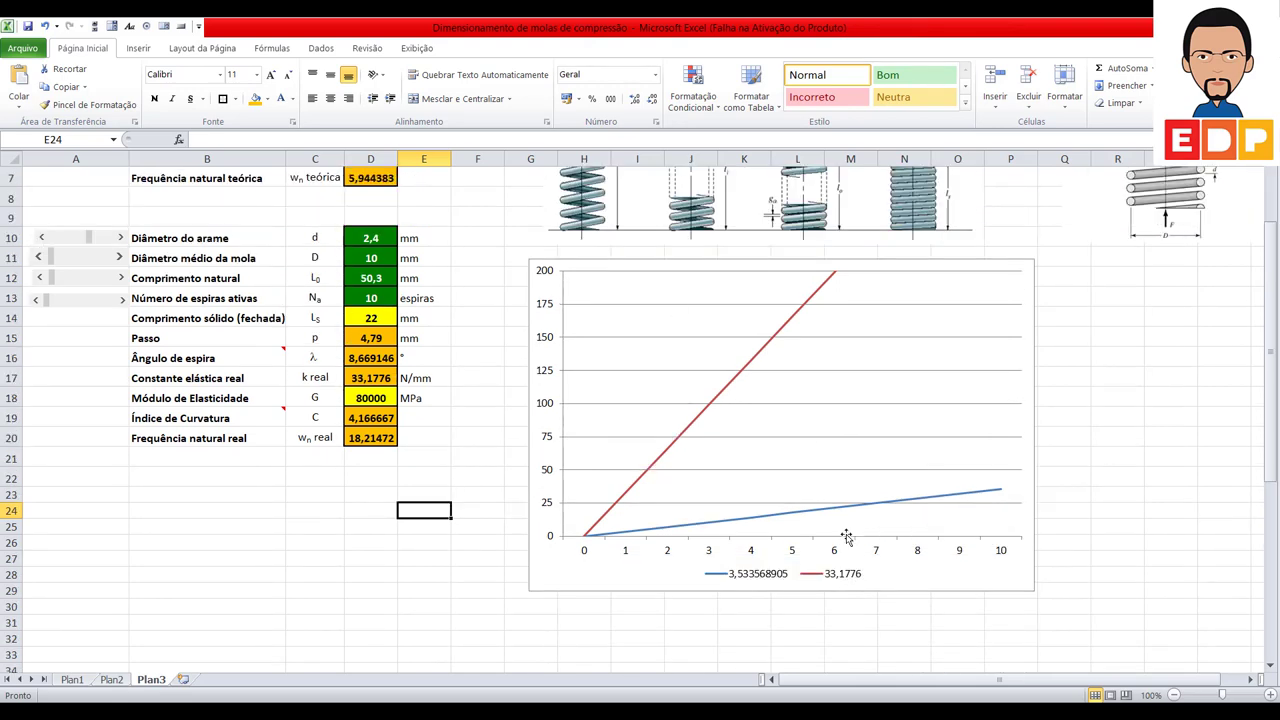
Step: Raise the number of active coils to 20 with the row-13 scroll bar
{"action": "left_click", "coordinate": [123, 303]}
{"action": "left_click", "coordinate": [123, 303]}
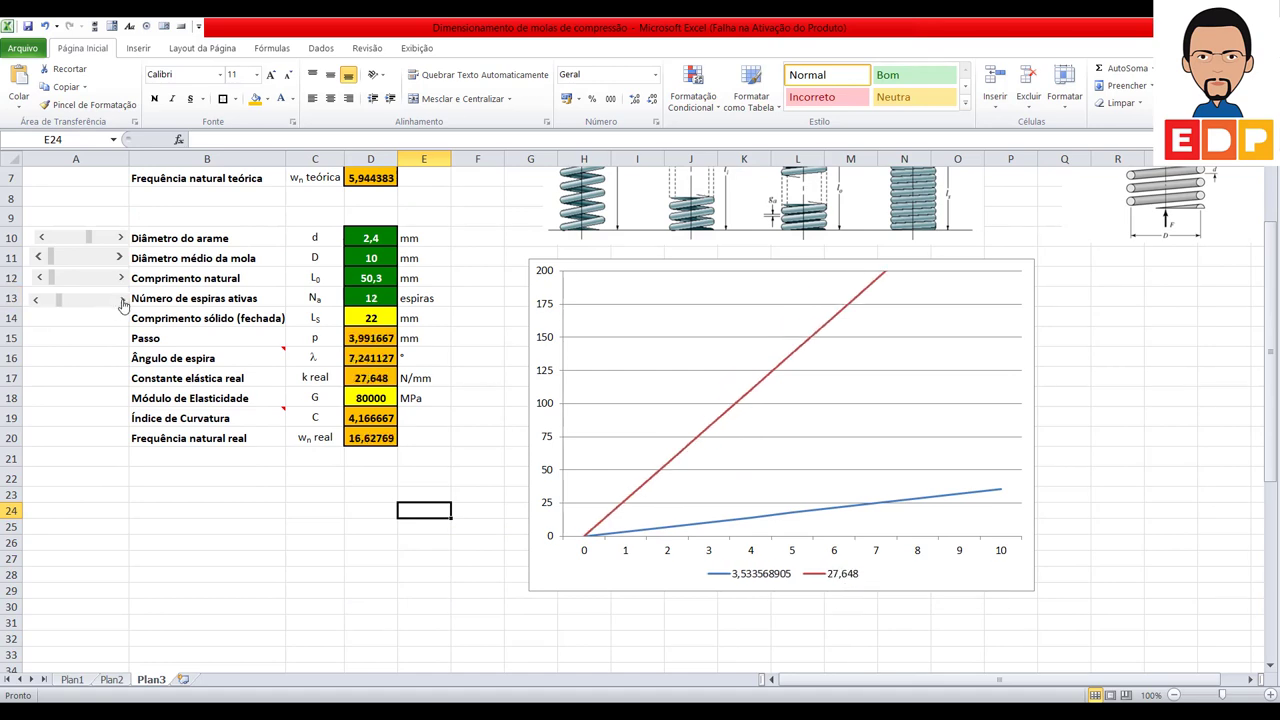
{"action": "left_click", "coordinate": [123, 303]}
{"action": "left_click", "coordinate": [123, 303]}
{"action": "left_click", "coordinate": [123, 303]}
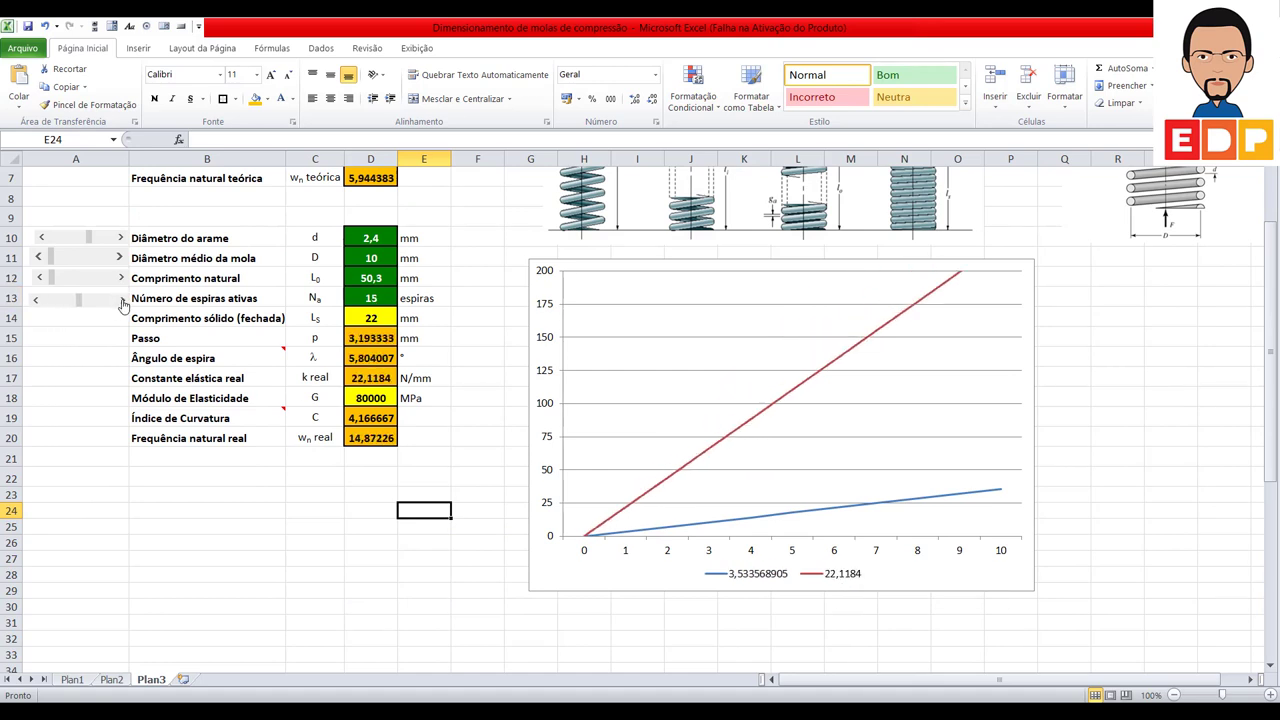
{"action": "left_click", "coordinate": [123, 303]}
{"action": "left_click", "coordinate": [123, 303]}
{"action": "left_click", "coordinate": [123, 303]}
{"action": "left_click", "coordinate": [123, 303]}
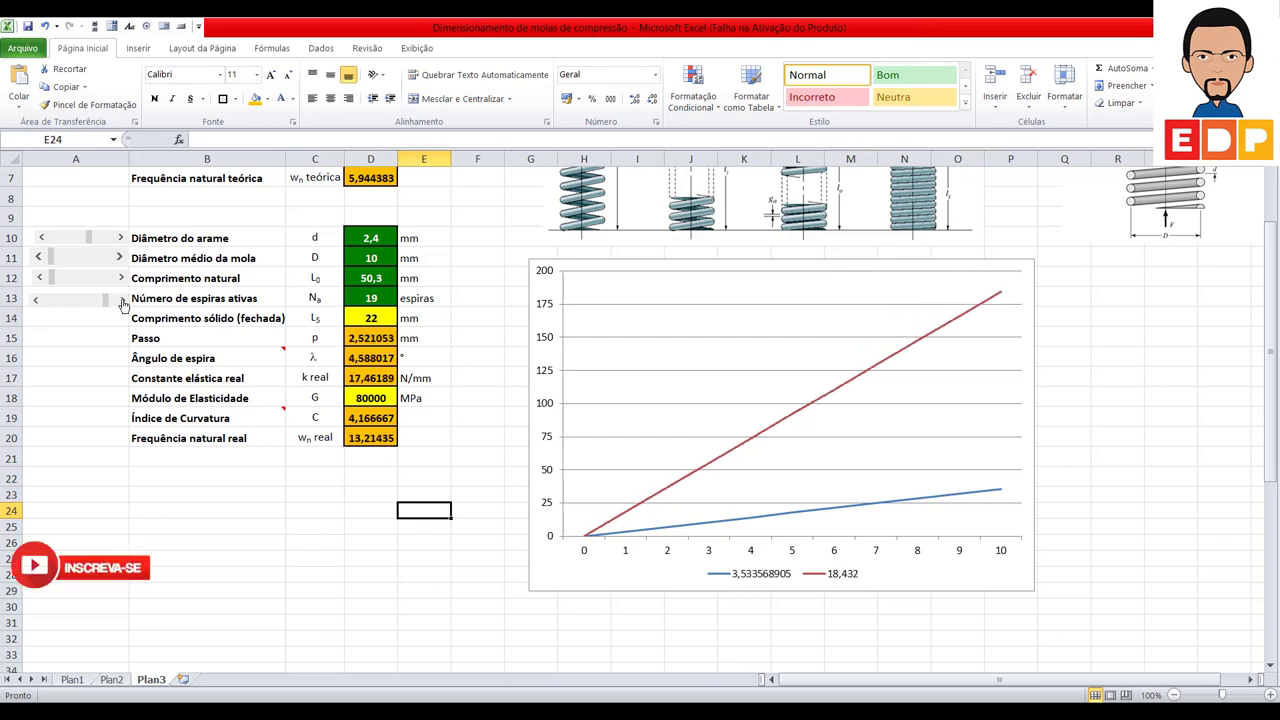
{"action": "left_click", "coordinate": [123, 303]}
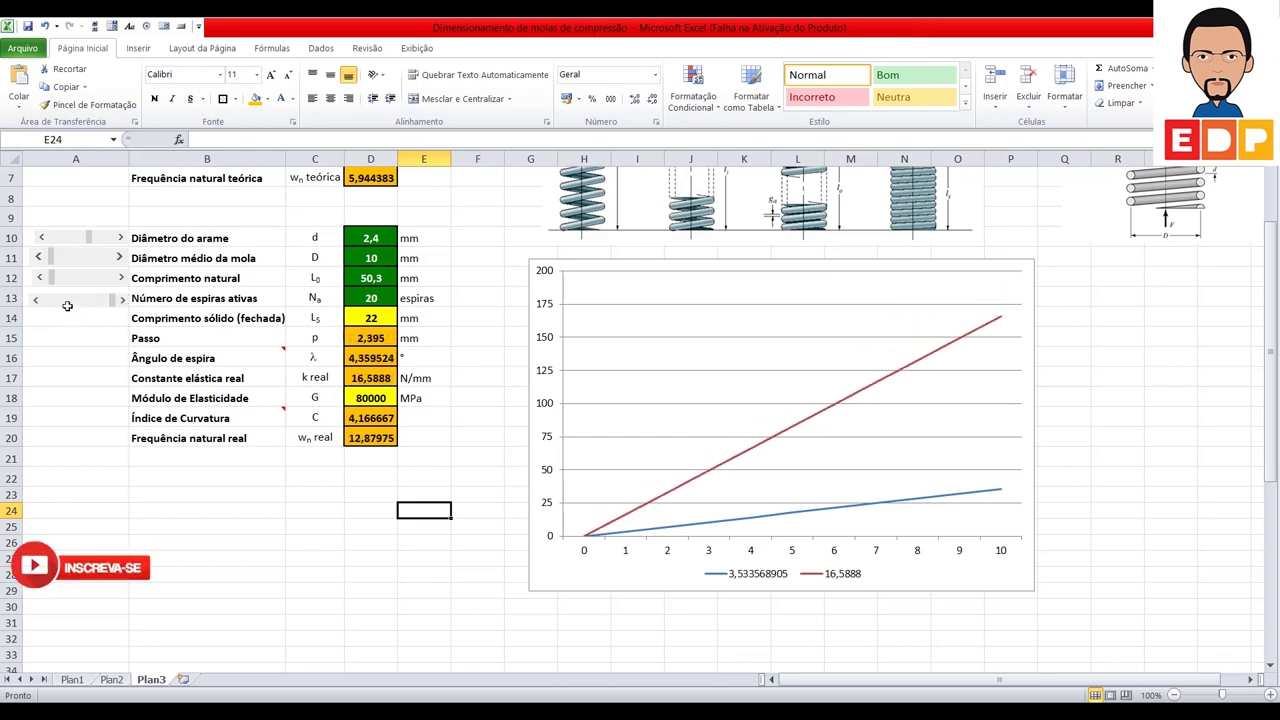
Step: Lengthen the spring's free length to 52,1 with the row-12 scroll bar
{"action": "left_click", "coordinate": [120, 280]}
{"action": "left_click", "coordinate": [120, 280]}
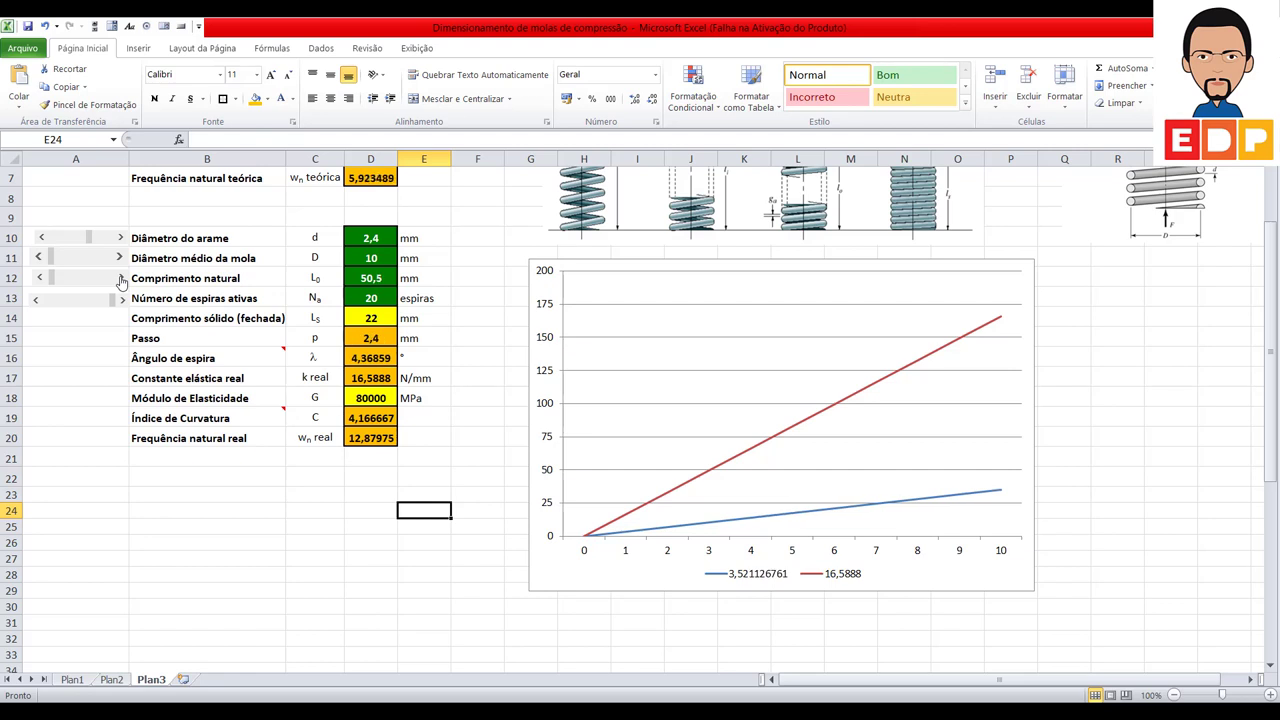
{"action": "left_click", "coordinate": [120, 280]}
{"action": "left_click", "coordinate": [120, 280]}
{"action": "left_click", "coordinate": [120, 280]}
{"action": "left_click", "coordinate": [120, 280]}
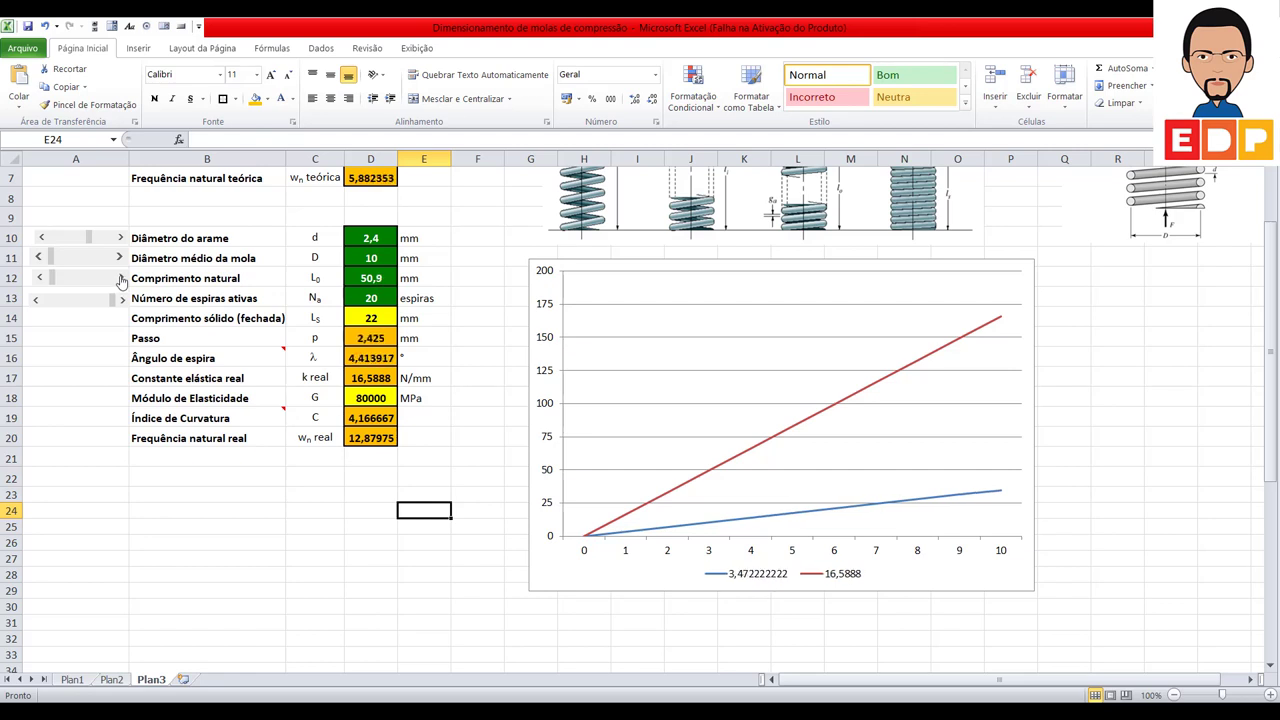
{"action": "left_click", "coordinate": [120, 280]}
{"action": "left_click", "coordinate": [120, 280]}
{"action": "left_click", "coordinate": [120, 280]}
{"action": "left_click", "coordinate": [120, 280]}
{"action": "left_click", "coordinate": [120, 280]}
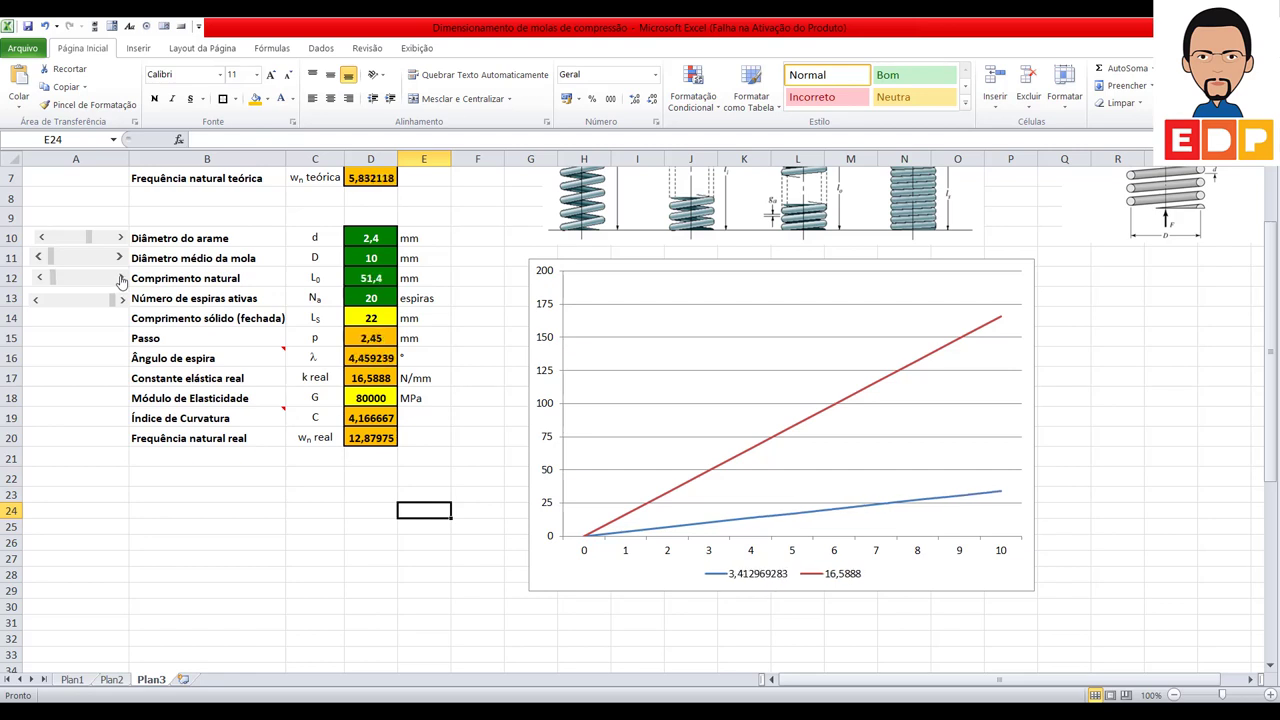
{"action": "left_click", "coordinate": [120, 280]}
{"action": "left_click", "coordinate": [120, 280]}
{"action": "left_click", "coordinate": [120, 280]}
{"action": "left_click", "coordinate": [120, 280]}
{"action": "left_click", "coordinate": [120, 280]}
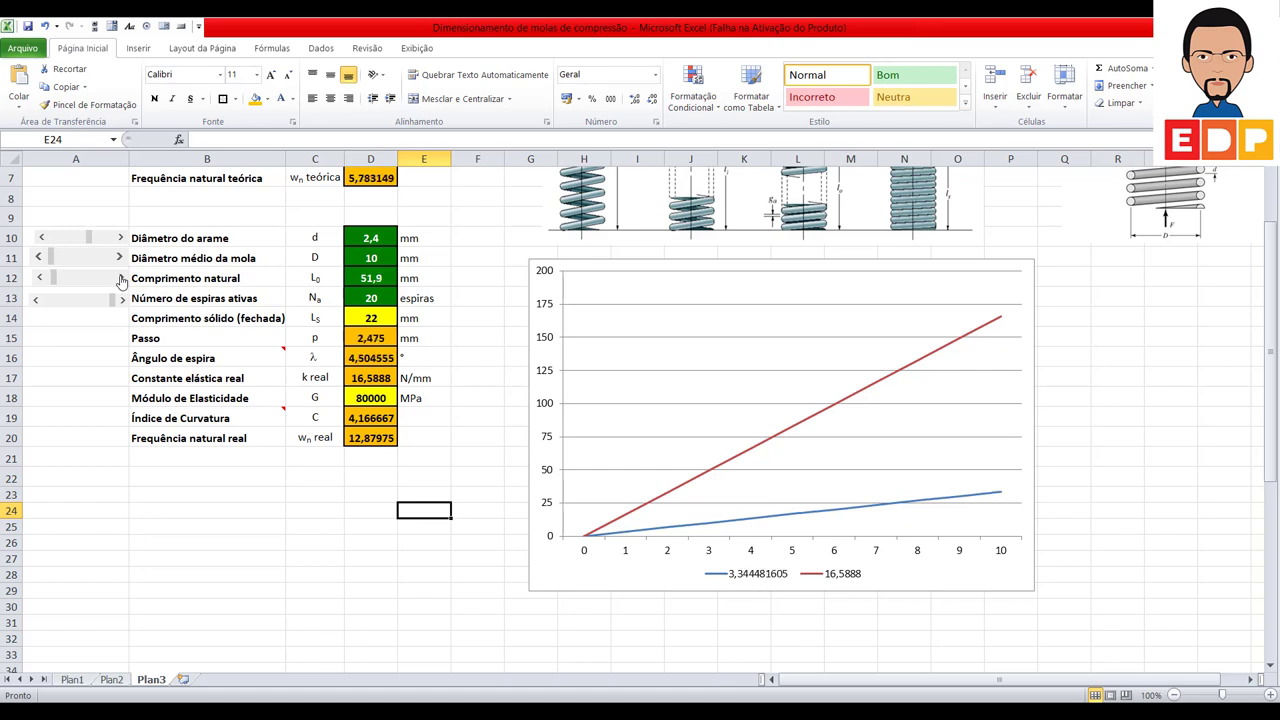
{"action": "left_click", "coordinate": [120, 280]}
{"action": "left_click", "coordinate": [120, 280]}
Step: Increase the mean coil diameter to 14,5 mm with the row-11 scroll bar
{"action": "scroll", "coordinate": [120, 280], "scroll_direction": "up", "scroll_amount": 2}
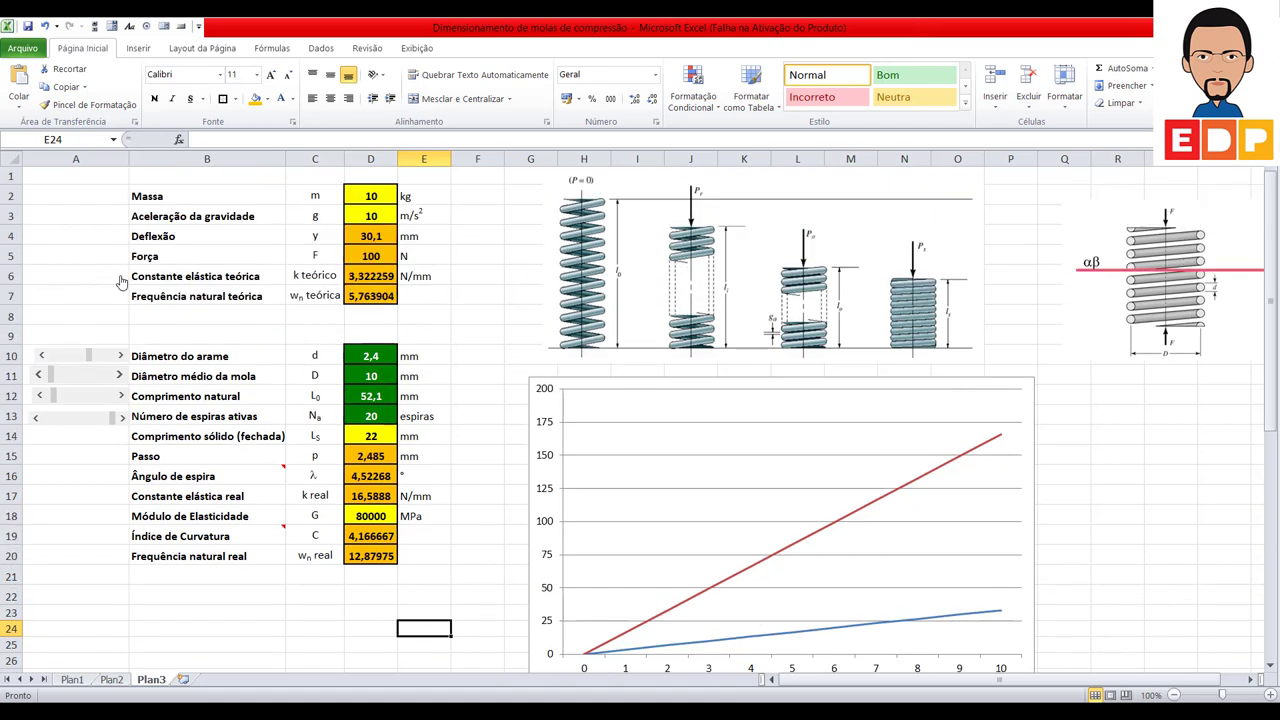
{"action": "double_click", "coordinate": [120, 376]}
{"action": "double_click", "coordinate": [120, 376]}
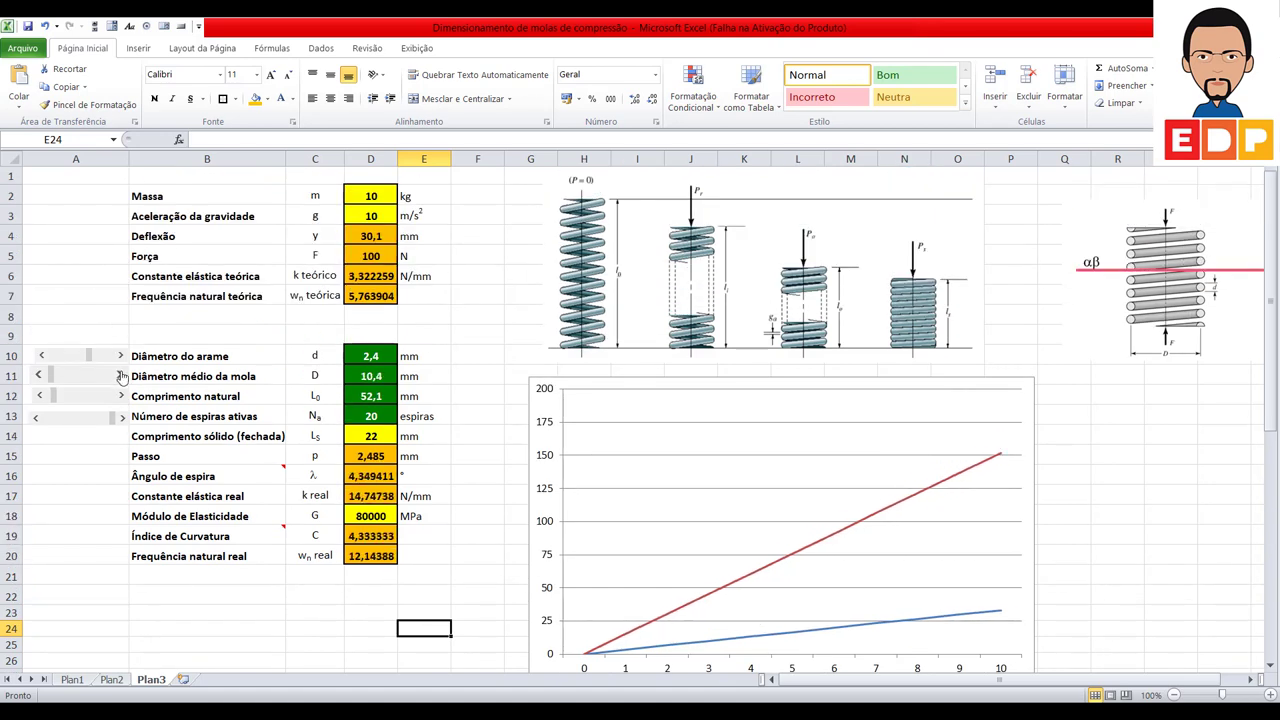
{"action": "double_click", "coordinate": [120, 376]}
{"action": "double_click", "coordinate": [120, 376]}
{"action": "double_click", "coordinate": [120, 376]}
{"action": "double_click", "coordinate": [120, 376]}
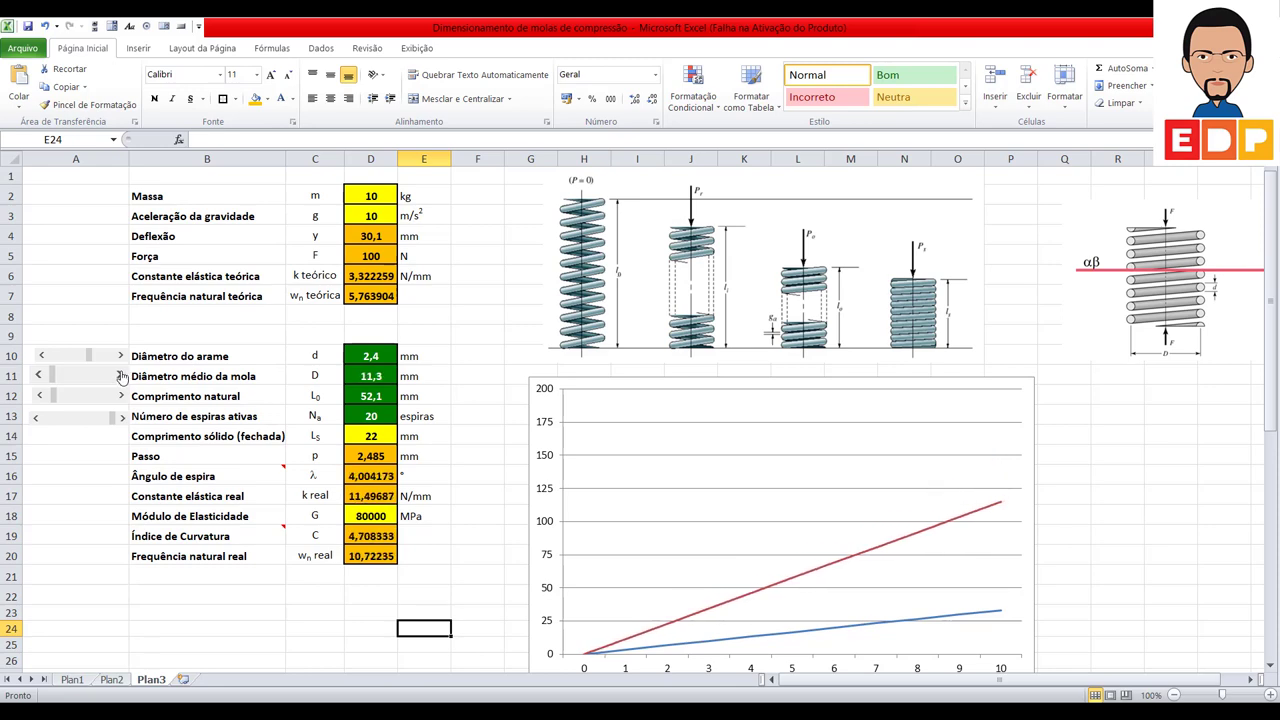
{"action": "double_click", "coordinate": [120, 376]}
{"action": "double_click", "coordinate": [120, 376]}
{"action": "scroll", "coordinate": [703, 440], "scroll_direction": "down", "scroll_amount": 3}
{"action": "scroll", "coordinate": [757, 449], "scroll_direction": "up", "scroll_amount": 1}
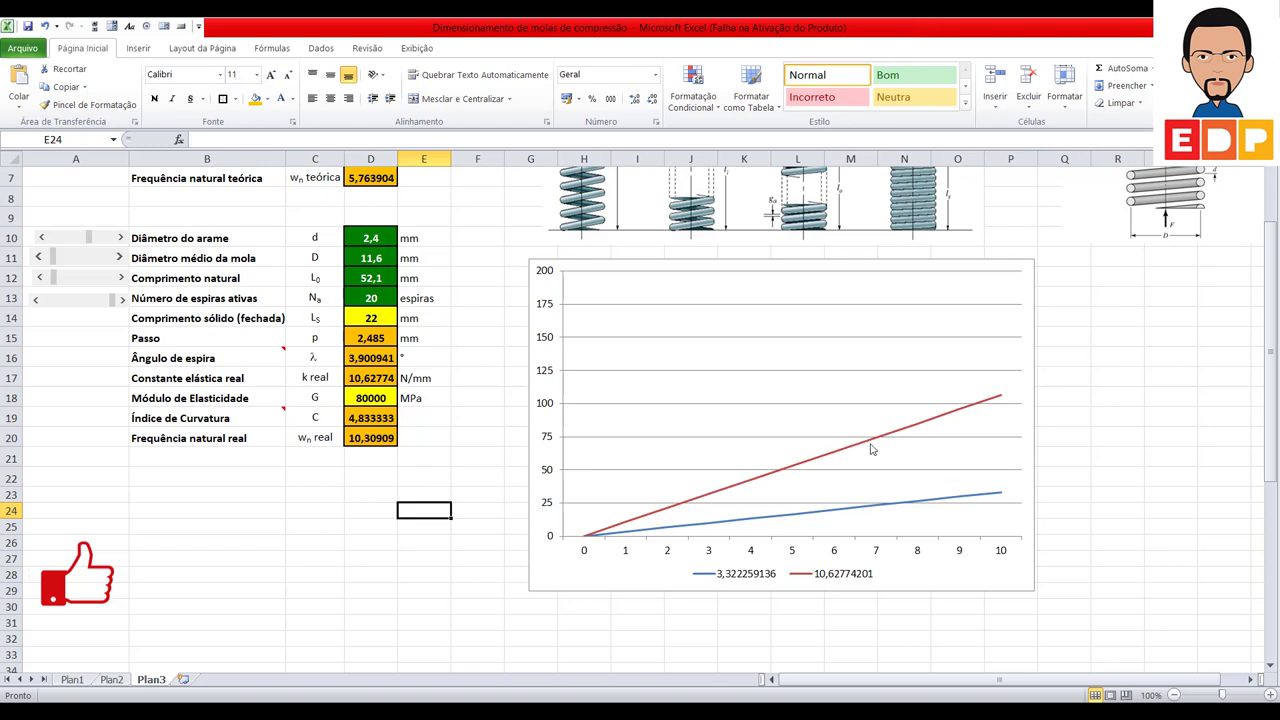
{"action": "left_click", "coordinate": [120, 258]}
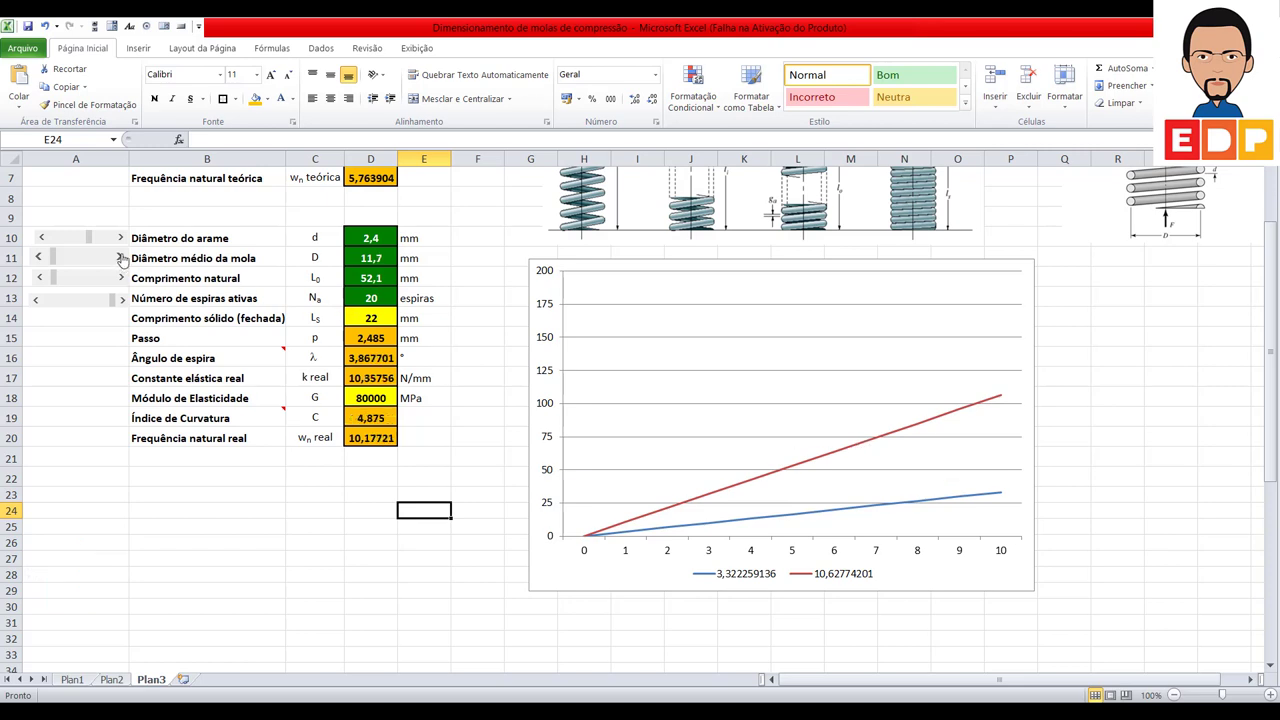
{"action": "double_click", "coordinate": [120, 258]}
{"action": "double_click", "coordinate": [120, 258]}
{"action": "double_click", "coordinate": [120, 258]}
{"action": "double_click", "coordinate": [120, 258]}
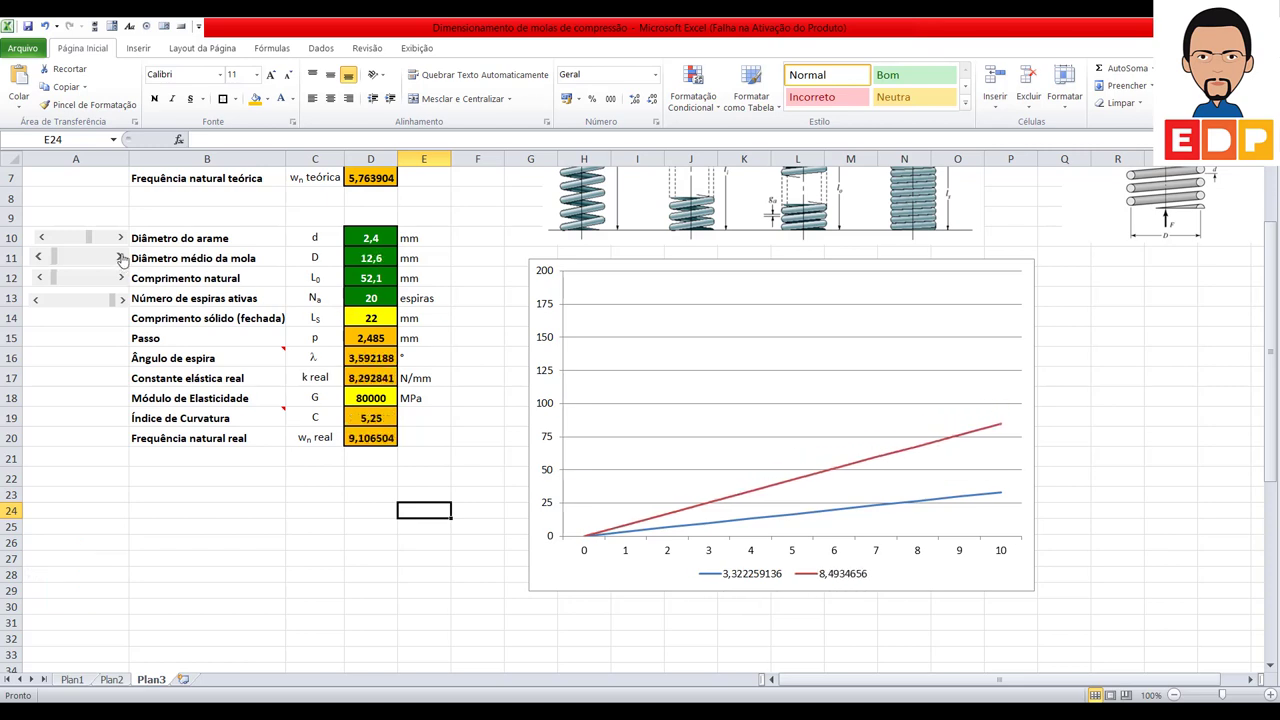
{"action": "double_click", "coordinate": [120, 258]}
{"action": "double_click", "coordinate": [120, 258]}
{"action": "double_click", "coordinate": [121, 258]}
{"action": "double_click", "coordinate": [121, 258]}
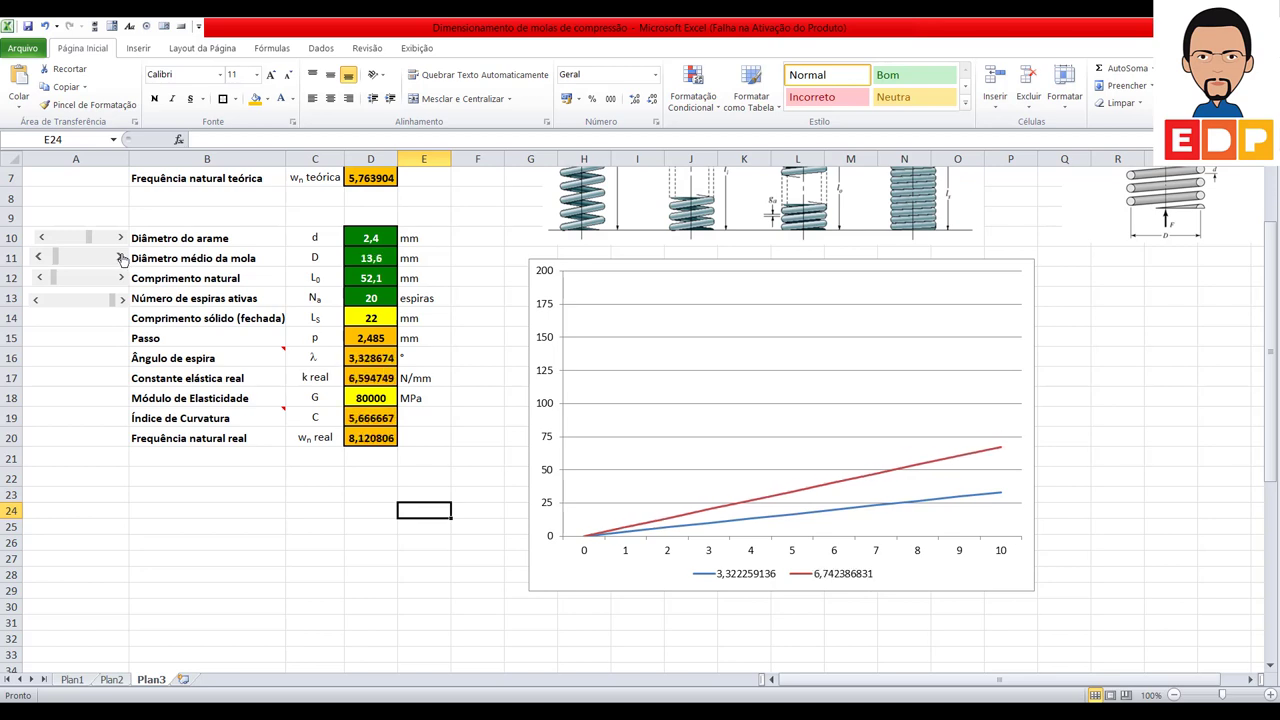
{"action": "double_click", "coordinate": [121, 258]}
{"action": "double_click", "coordinate": [121, 258]}
{"action": "double_click", "coordinate": [121, 258]}
{"action": "double_click", "coordinate": [121, 258]}
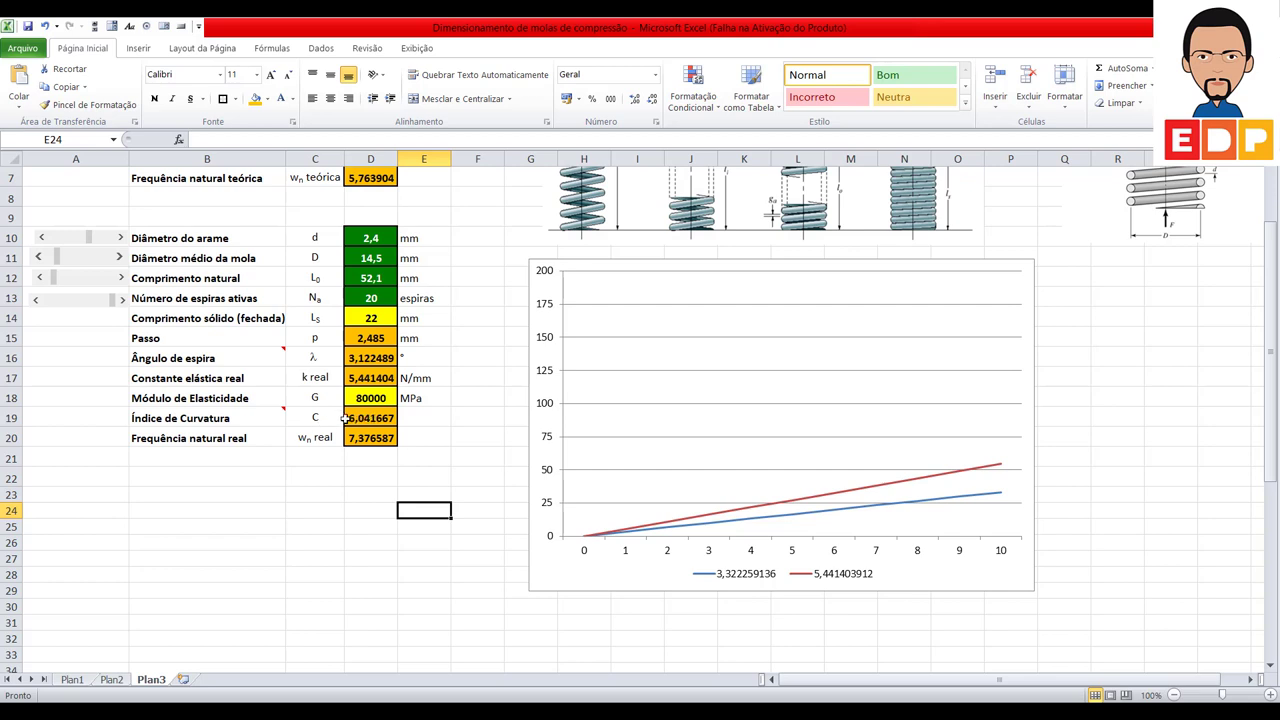
Step: Adjust the wire diameter down to 1,8, up past 2,4, then settle at 2,3 mm
{"action": "left_click", "coordinate": [42, 242]}
{"action": "left_click", "coordinate": [42, 242]}
{"action": "left_click", "coordinate": [42, 242]}
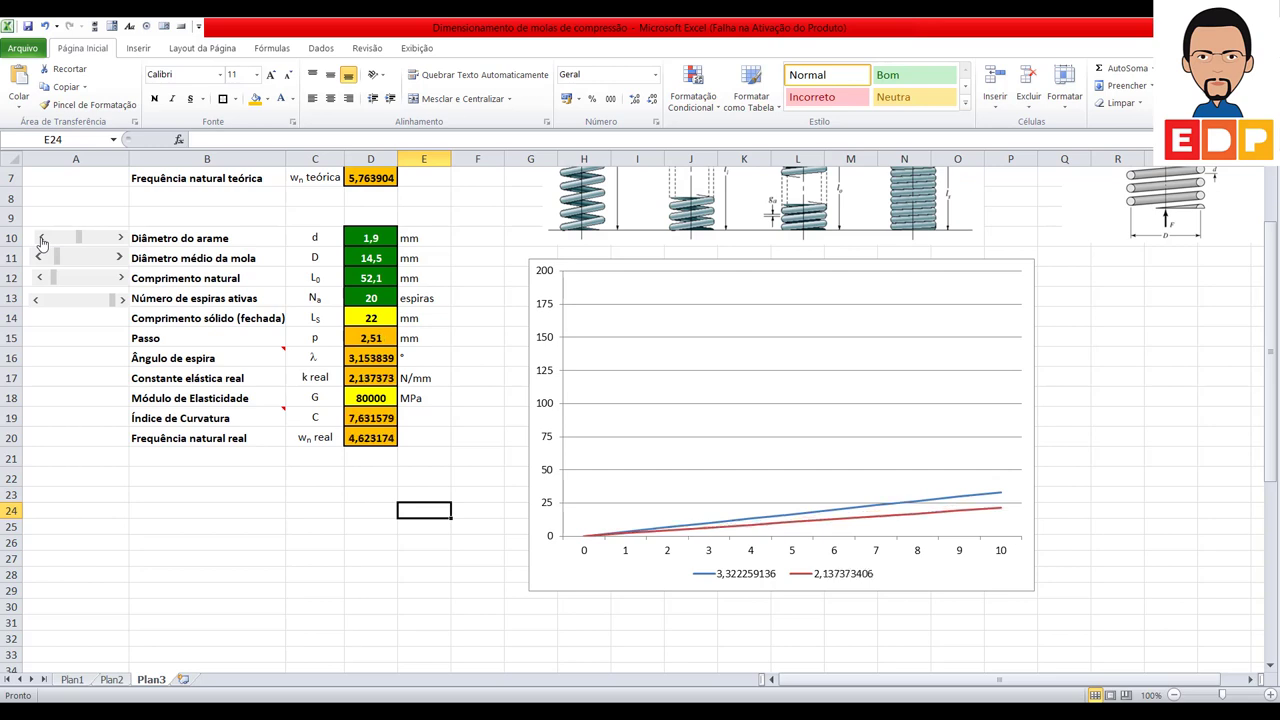
{"action": "left_click", "coordinate": [121, 240]}
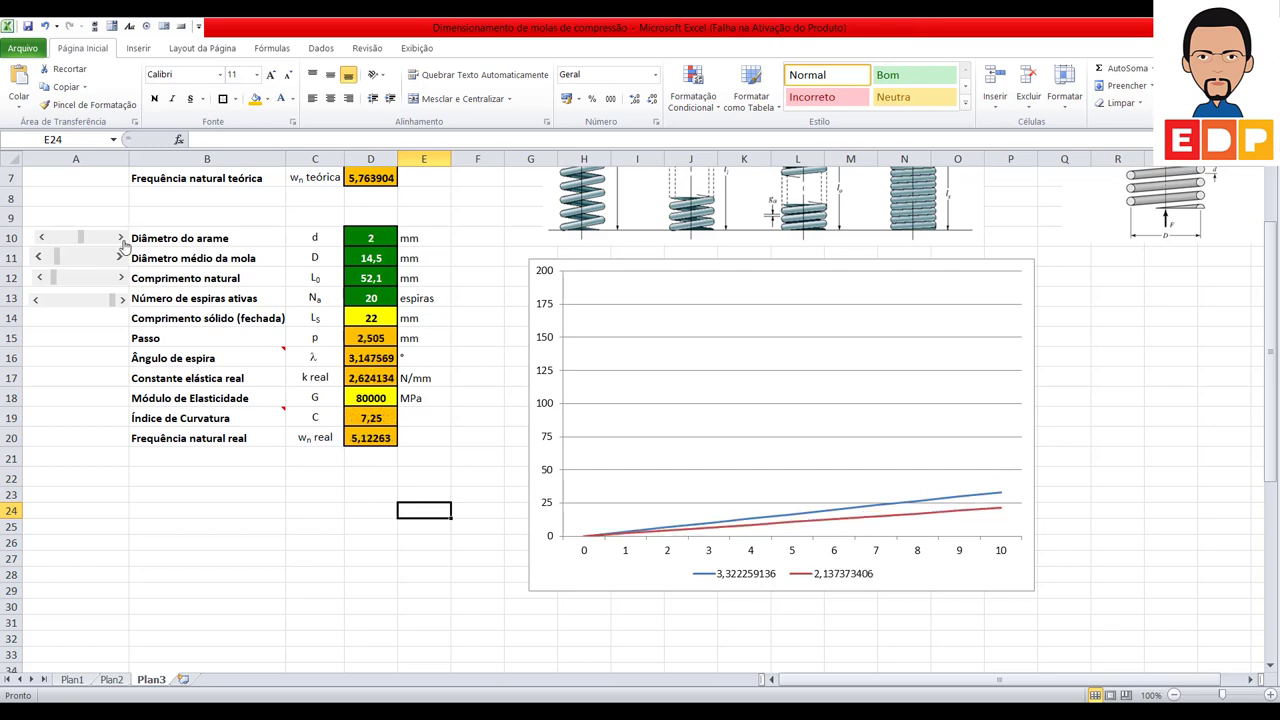
{"action": "left_click", "coordinate": [121, 240]}
{"action": "left_click", "coordinate": [121, 240]}
{"action": "left_click", "coordinate": [121, 240]}
{"action": "left_click", "coordinate": [121, 240]}
{"action": "left_click", "coordinate": [121, 240]}
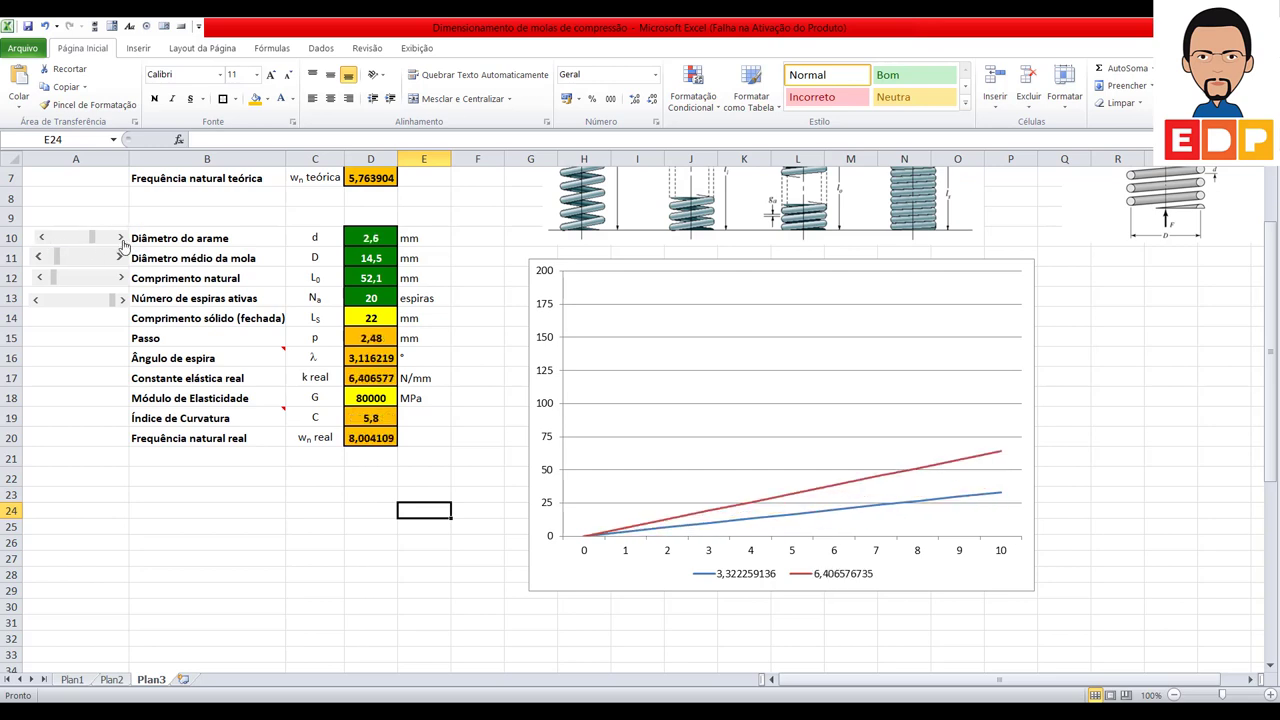
{"action": "left_click", "coordinate": [121, 240]}
{"action": "left_click", "coordinate": [121, 240]}
{"action": "left_click", "coordinate": [42, 242]}
{"action": "left_click", "coordinate": [42, 242]}
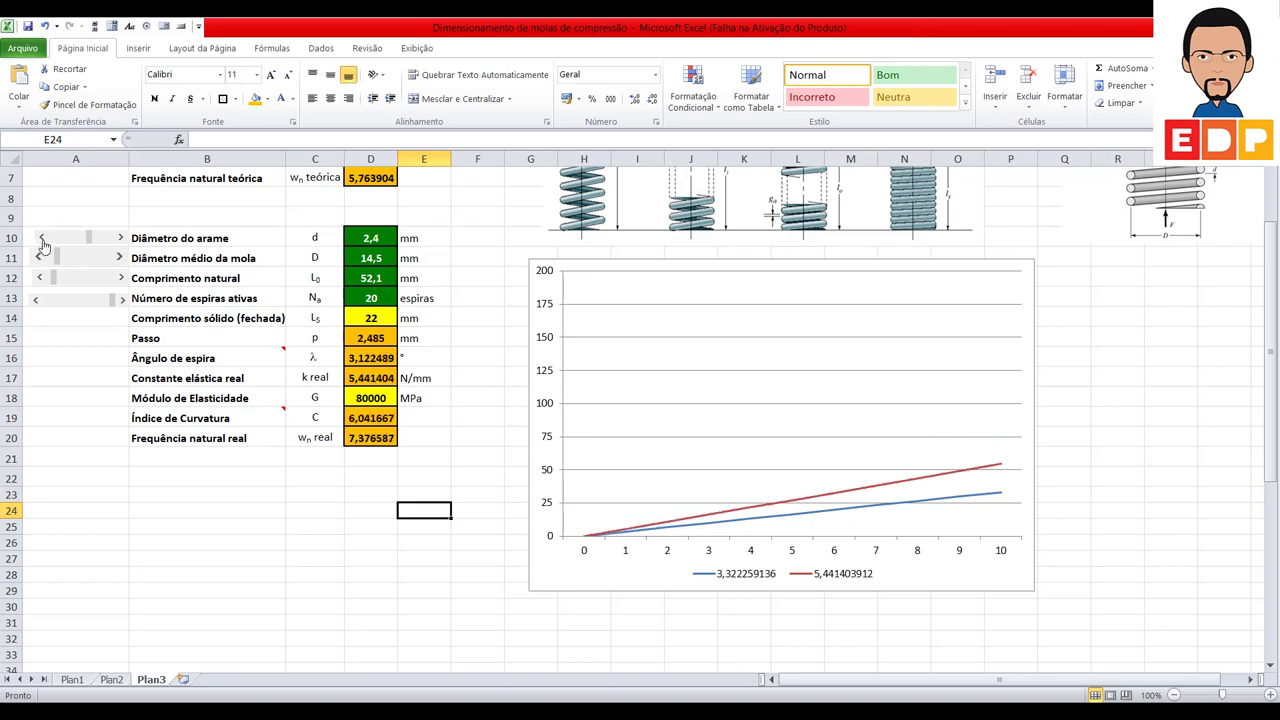
{"action": "left_click", "coordinate": [42, 242]}
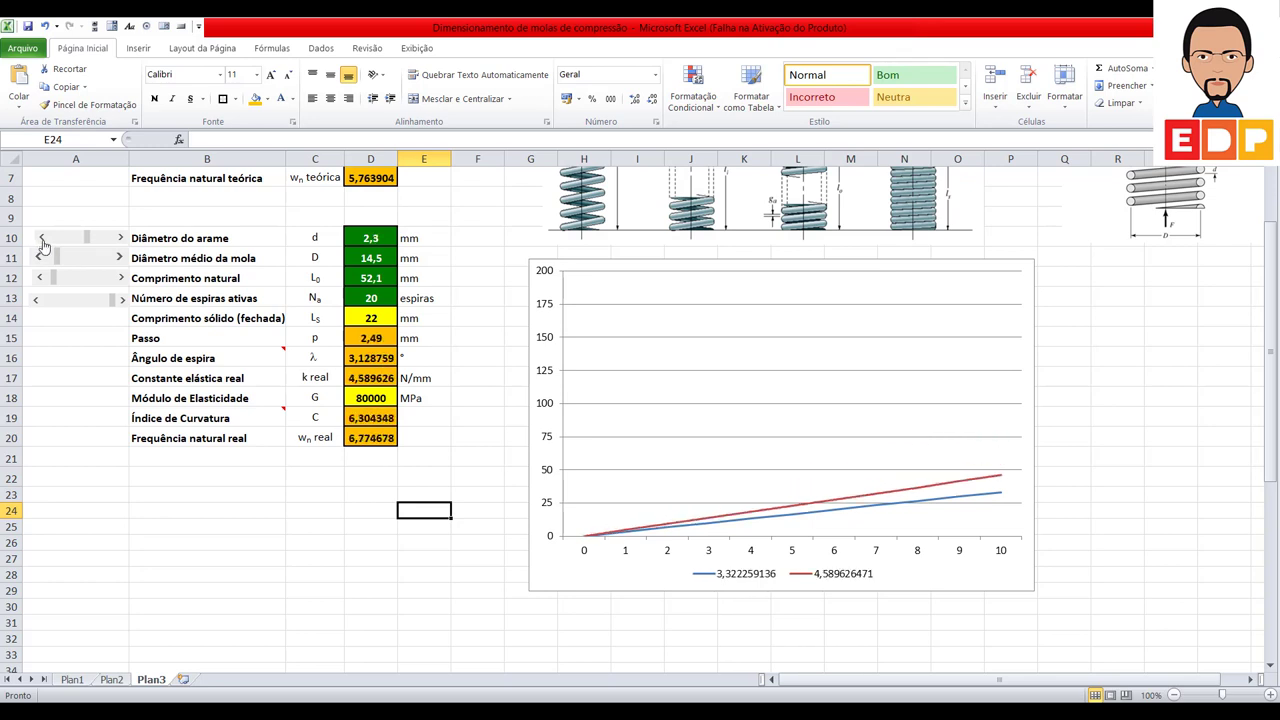
{"action": "scroll", "coordinate": [428, 404], "scroll_direction": "up", "scroll_amount": 2}
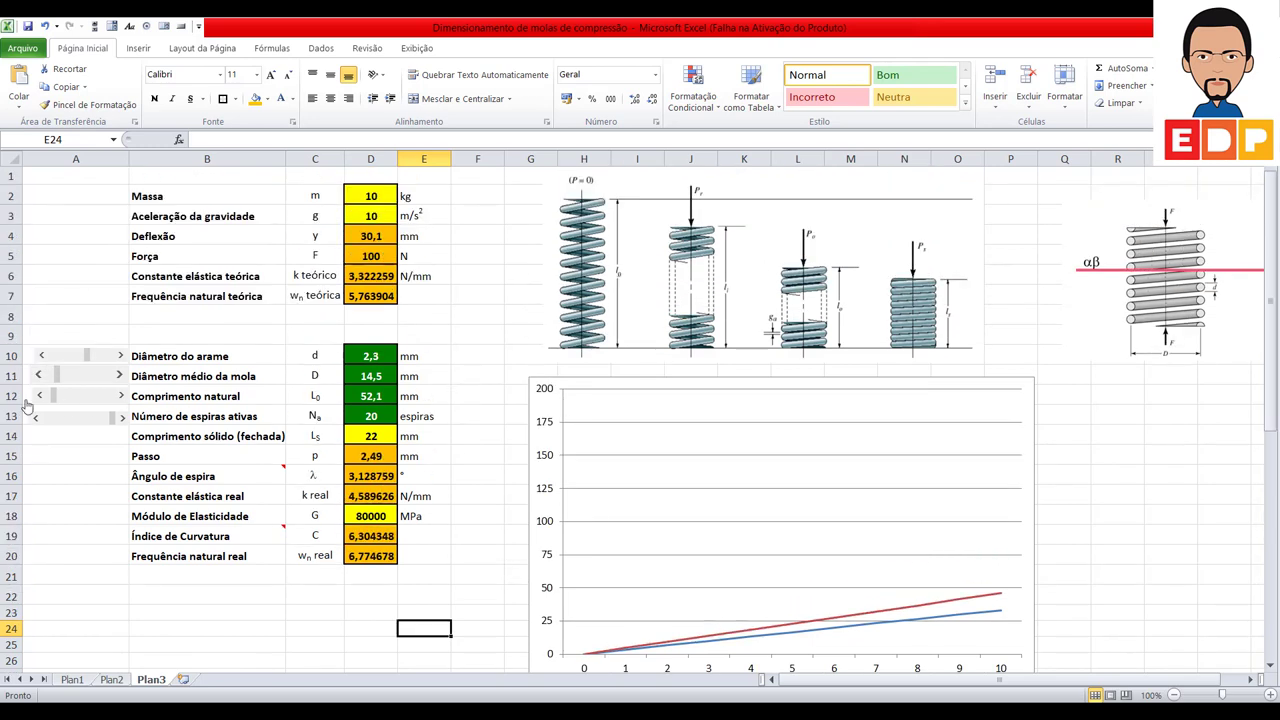
Step: Step the wire diameter down to 1,8 and back up to 2,2 mm, giving stiffness 3,841994 N/mm
{"action": "left_click", "coordinate": [44, 358]}
{"action": "left_click", "coordinate": [44, 358]}
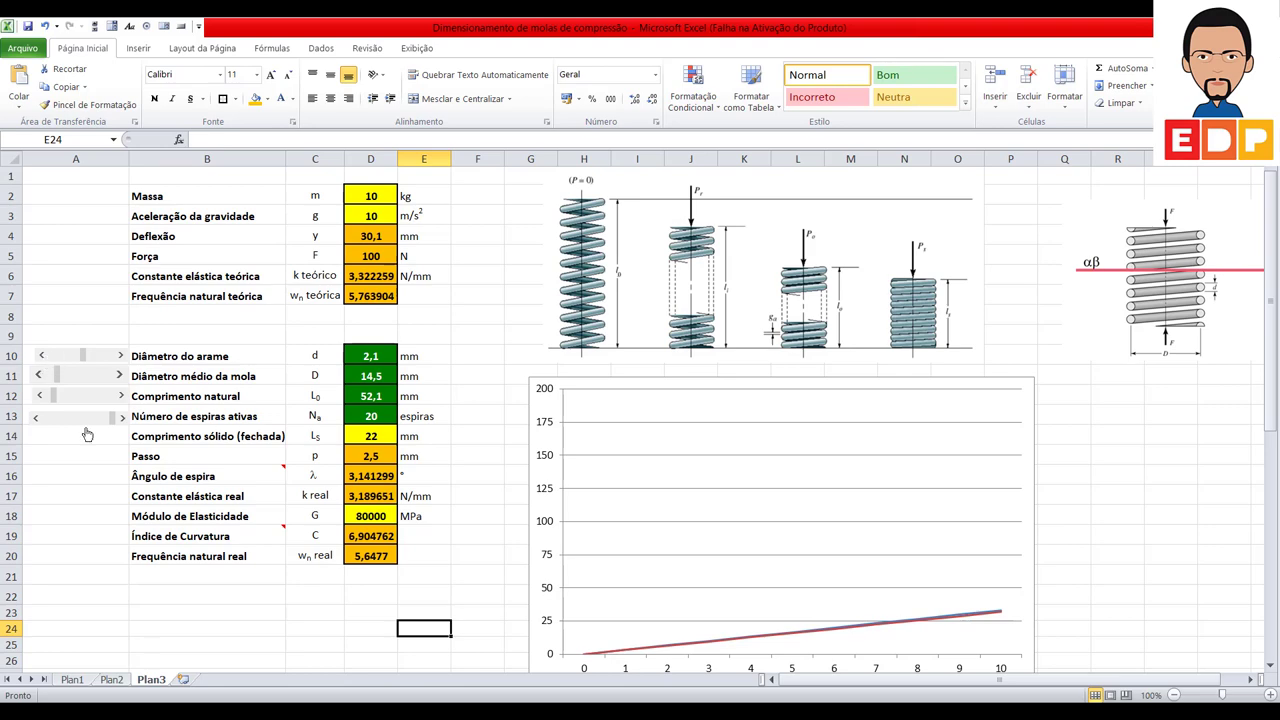
{"action": "scroll", "coordinate": [374, 402], "scroll_direction": "down", "scroll_amount": 2}
{"action": "scroll", "coordinate": [518, 395], "scroll_direction": "down", "scroll_amount": 2}
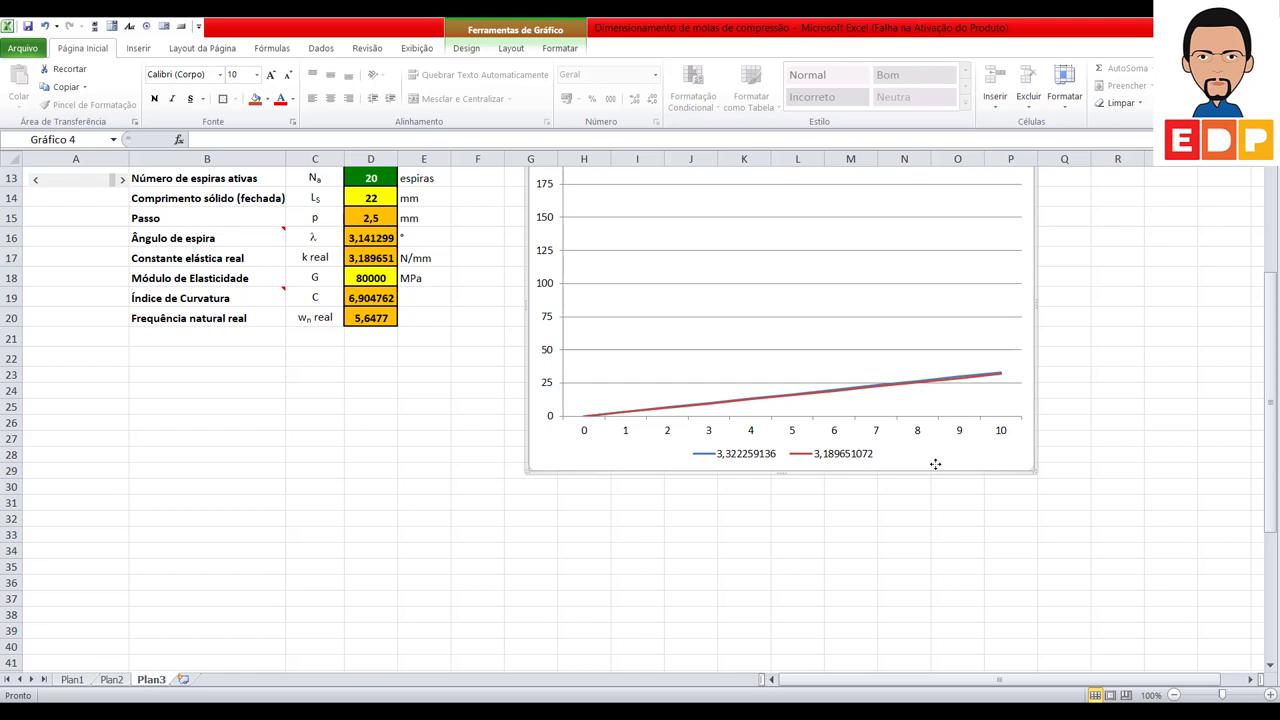
{"action": "scroll", "coordinate": [398, 385], "scroll_direction": "up", "scroll_amount": 1}
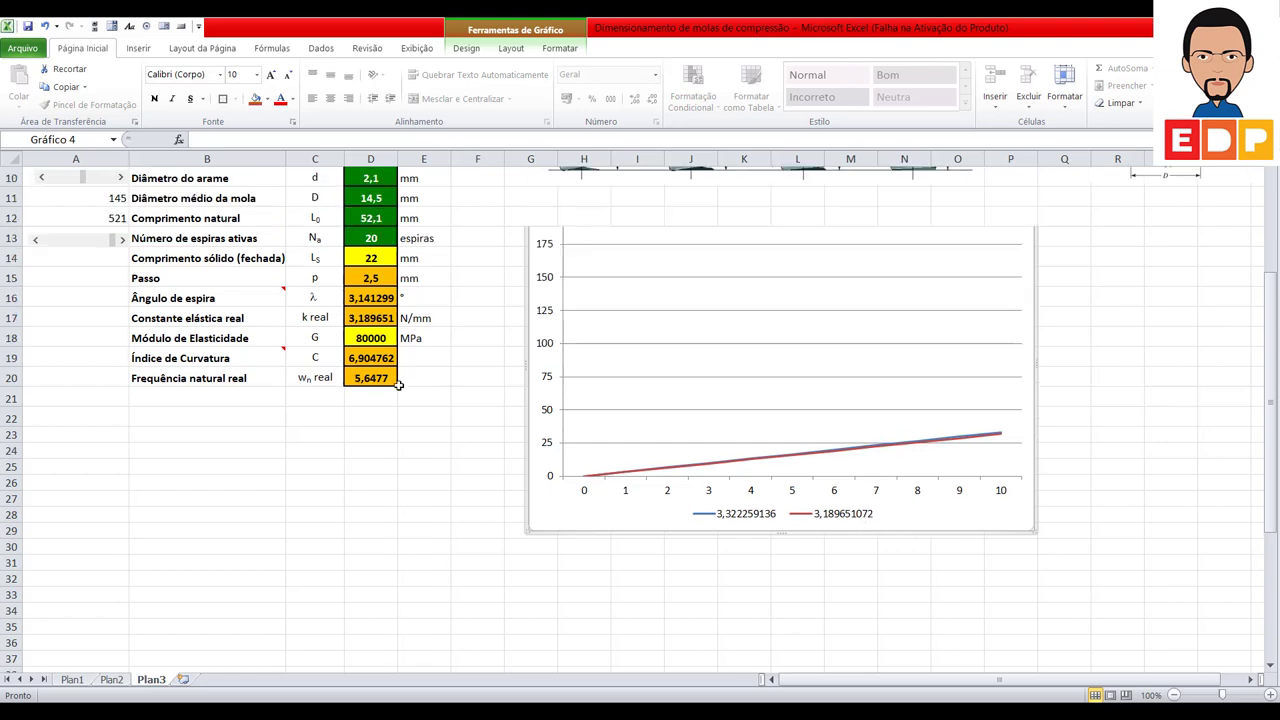
{"action": "scroll", "coordinate": [398, 385], "scroll_direction": "up", "scroll_amount": 1}
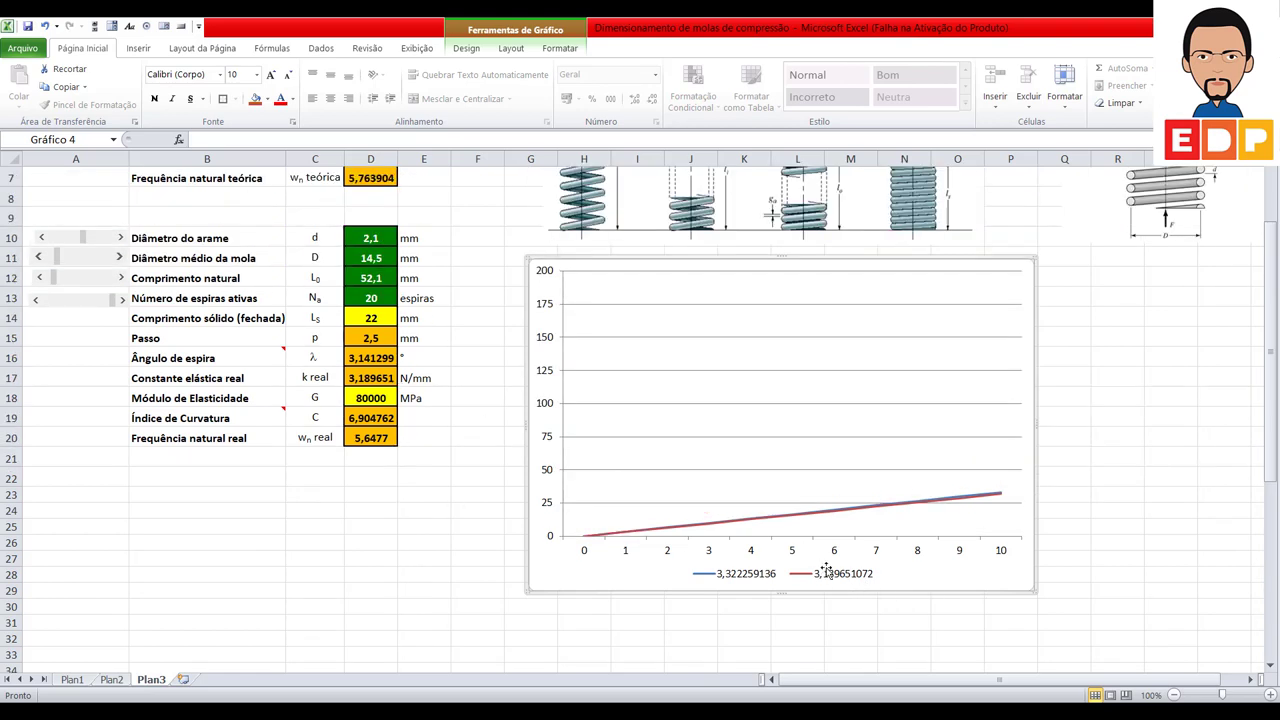
{"action": "left_click", "coordinate": [43, 240]}
{"action": "left_click", "coordinate": [43, 240]}
{"action": "left_click", "coordinate": [43, 240]}
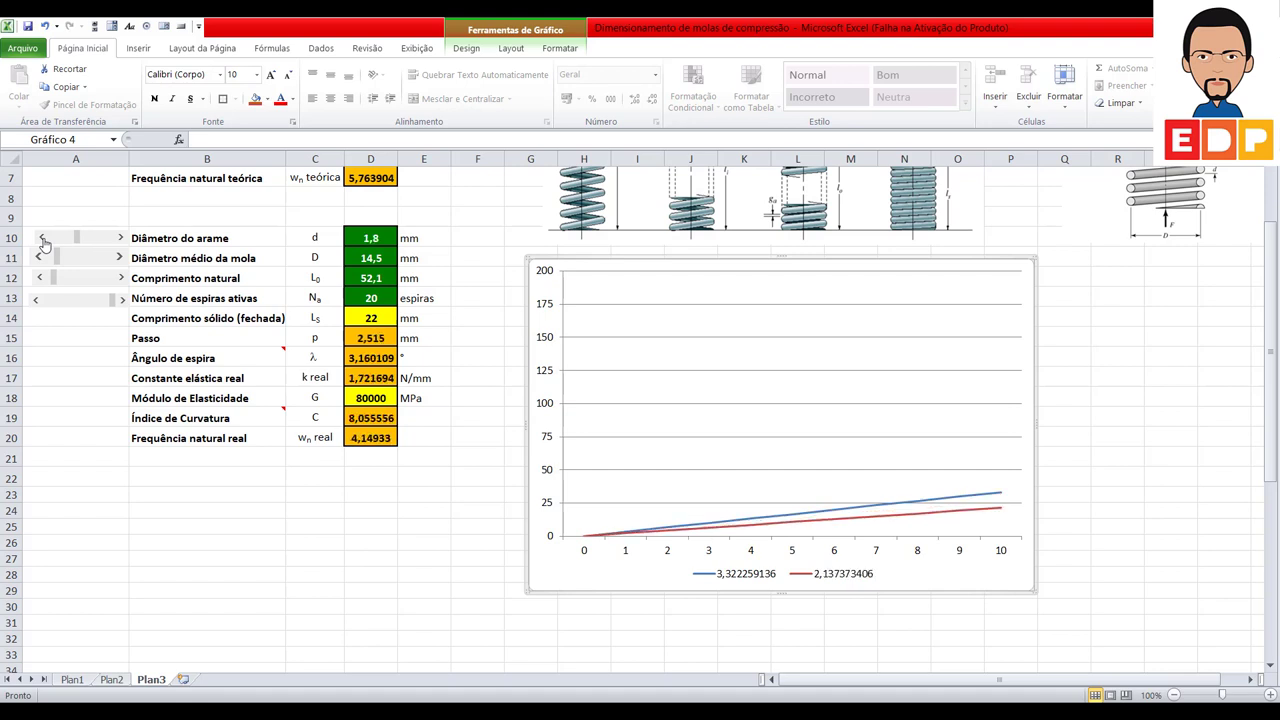
{"action": "left_click", "coordinate": [120, 239]}
{"action": "left_click", "coordinate": [120, 239]}
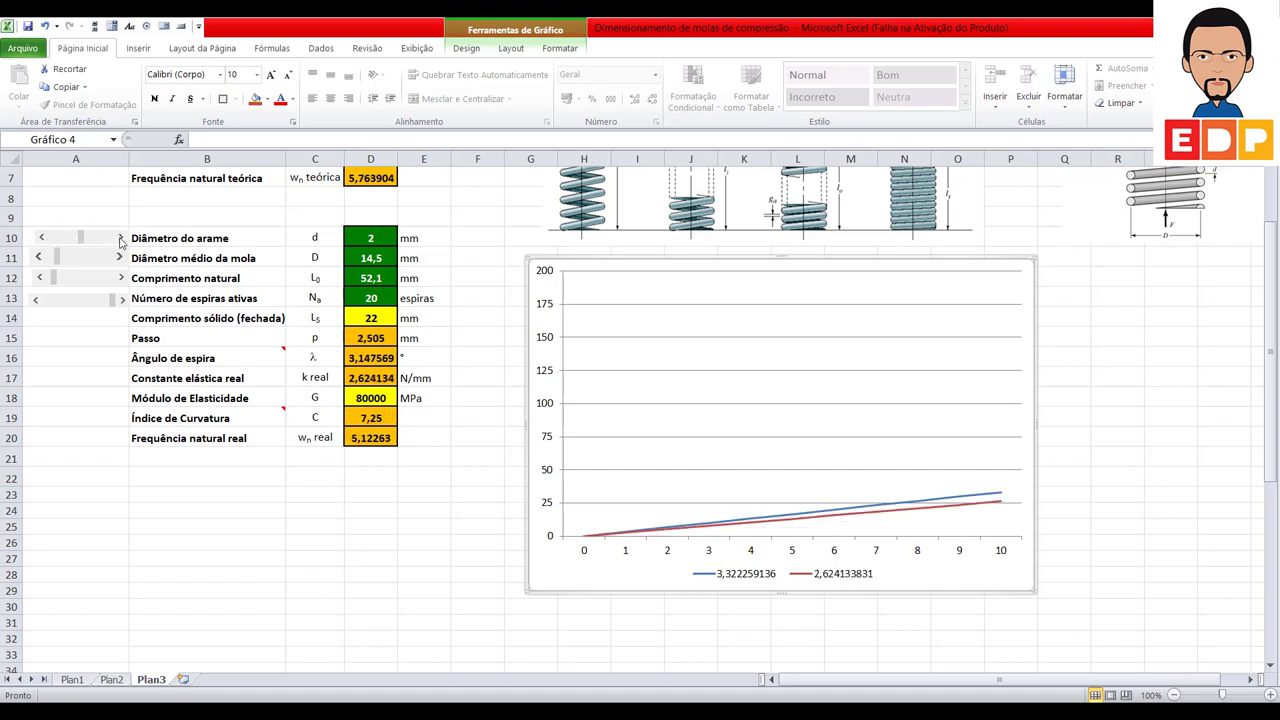
{"action": "left_click", "coordinate": [120, 239]}
{"action": "left_click", "coordinate": [120, 239]}
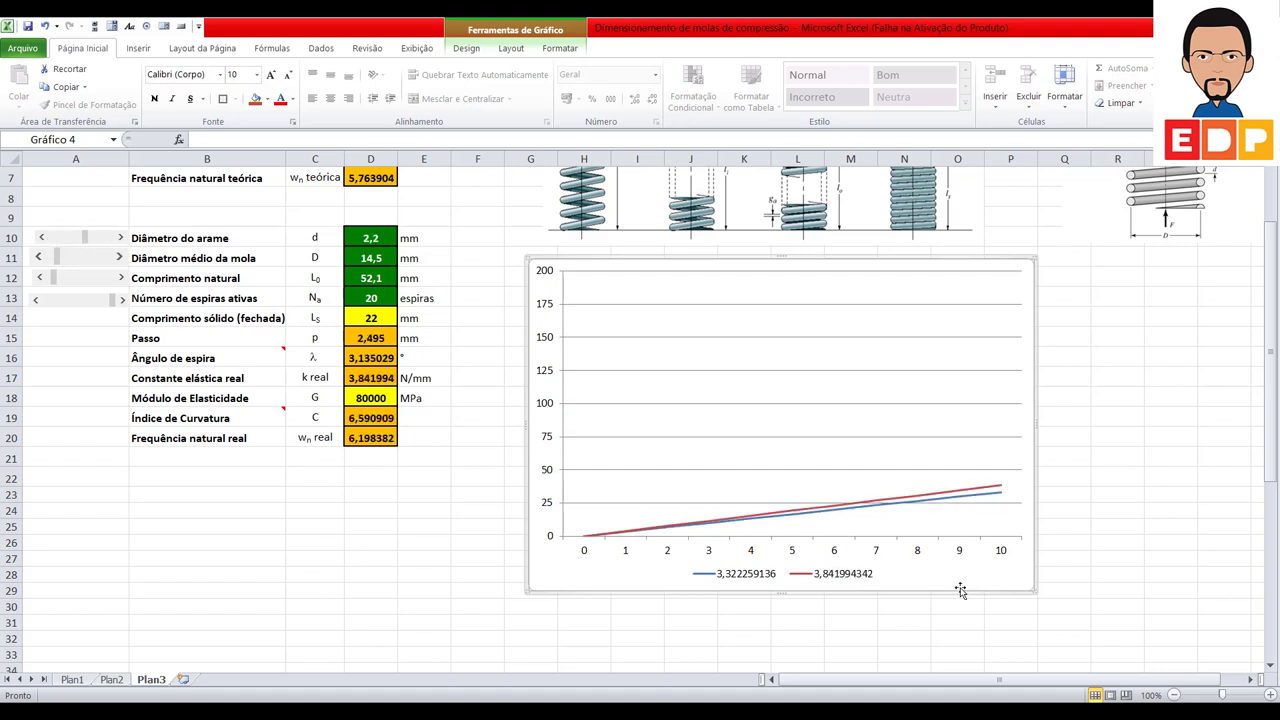
{"action": "right_click", "coordinate": [820, 433]}
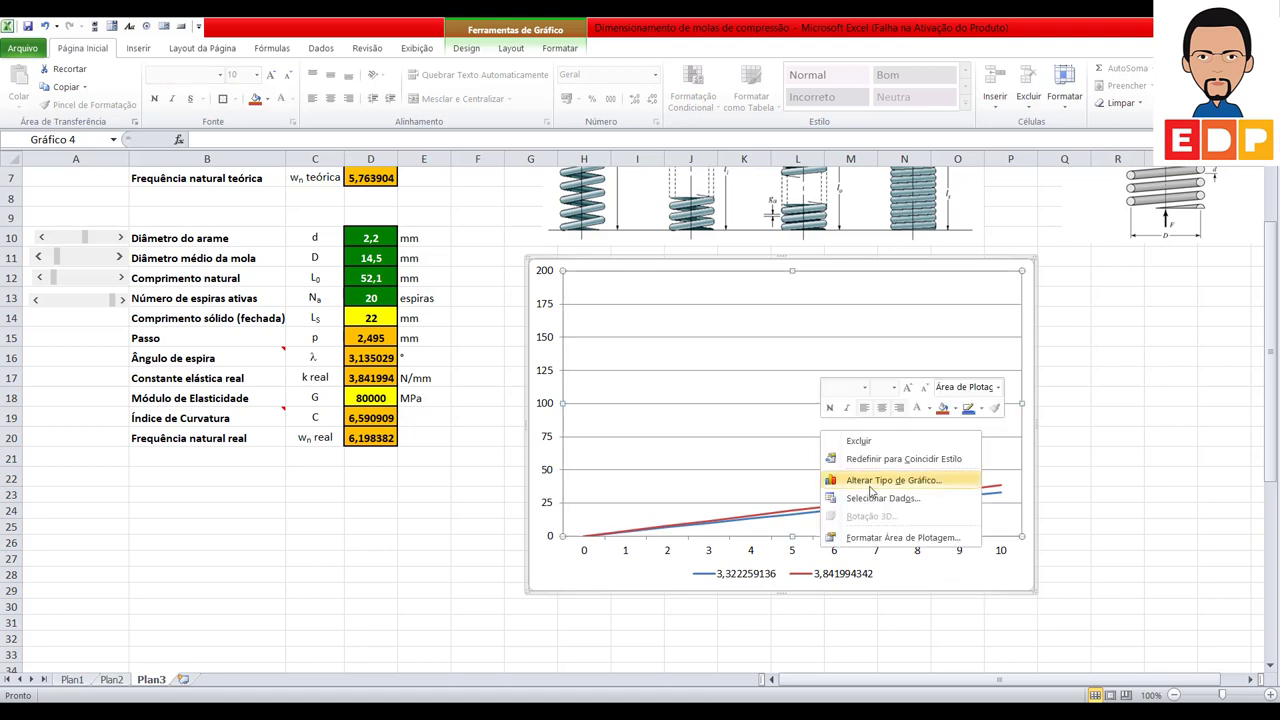
{"action": "key", "text": "Escape"}
{"action": "right_click", "coordinate": [799, 421]}
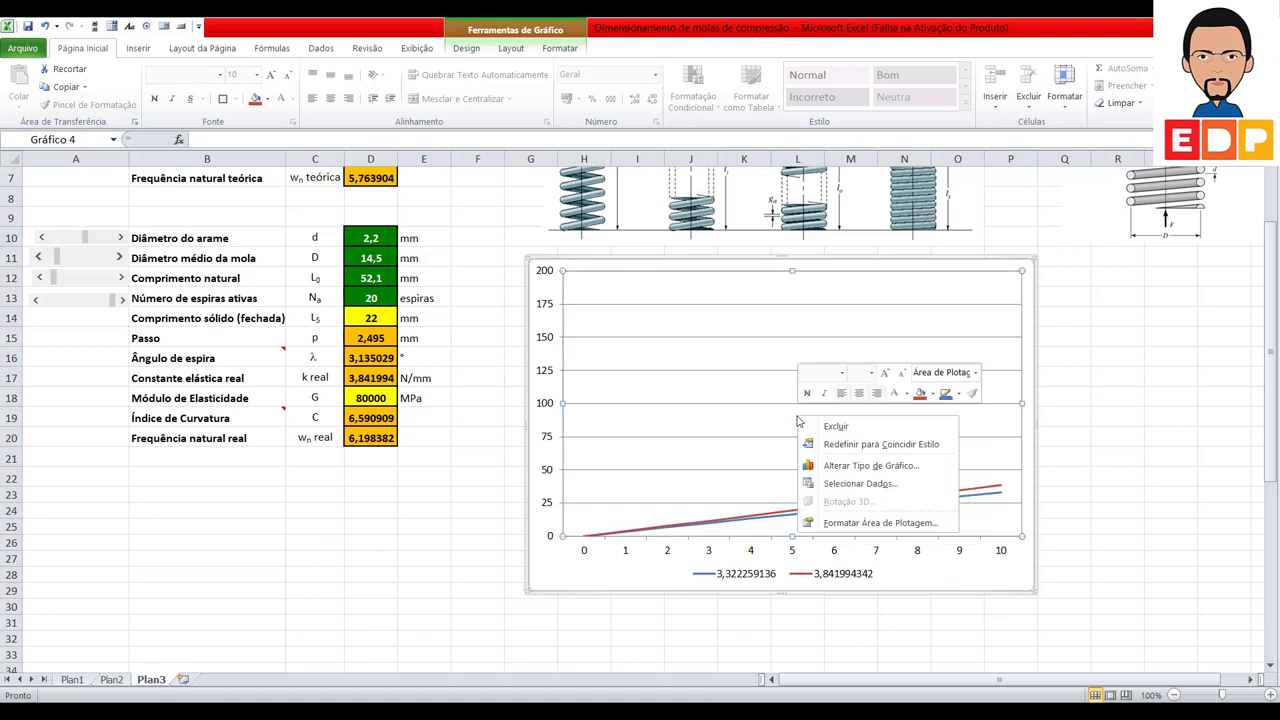
{"action": "left_click", "coordinate": [860, 484]}
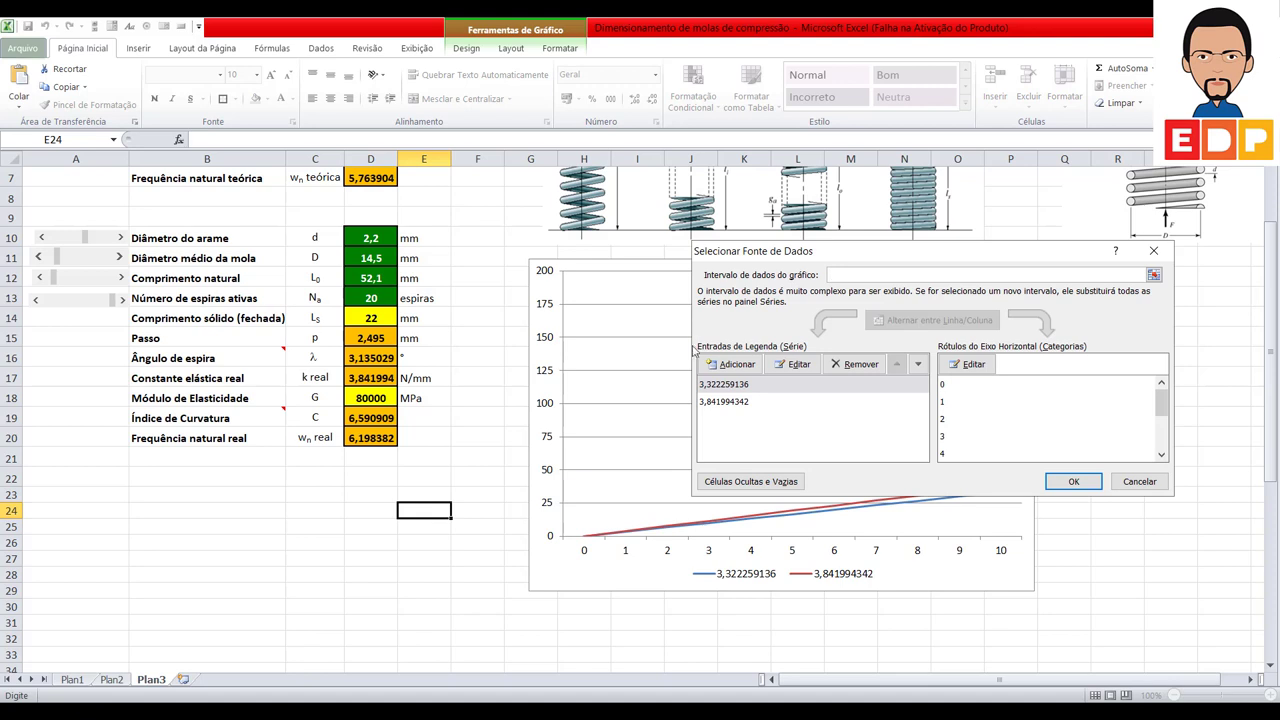
{"action": "left_click", "coordinate": [799, 365]}
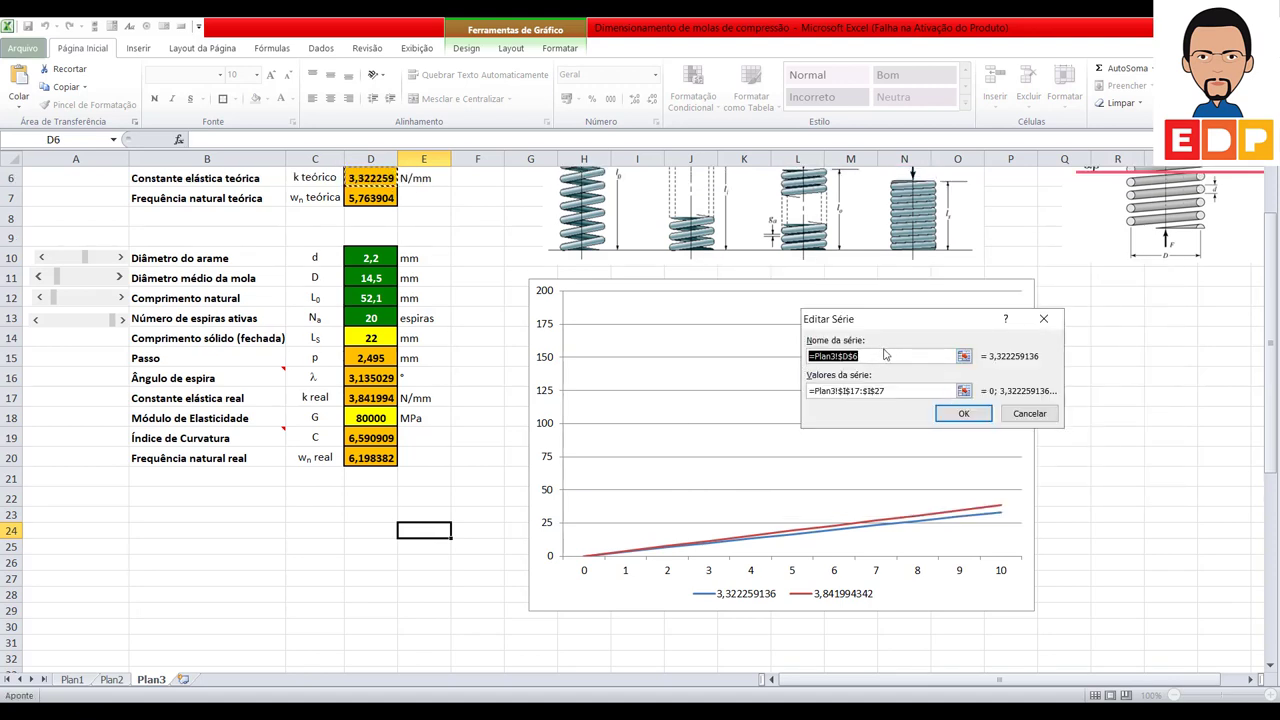
{"action": "scroll", "coordinate": [883, 369], "scroll_direction": "up", "scroll_amount": 2}
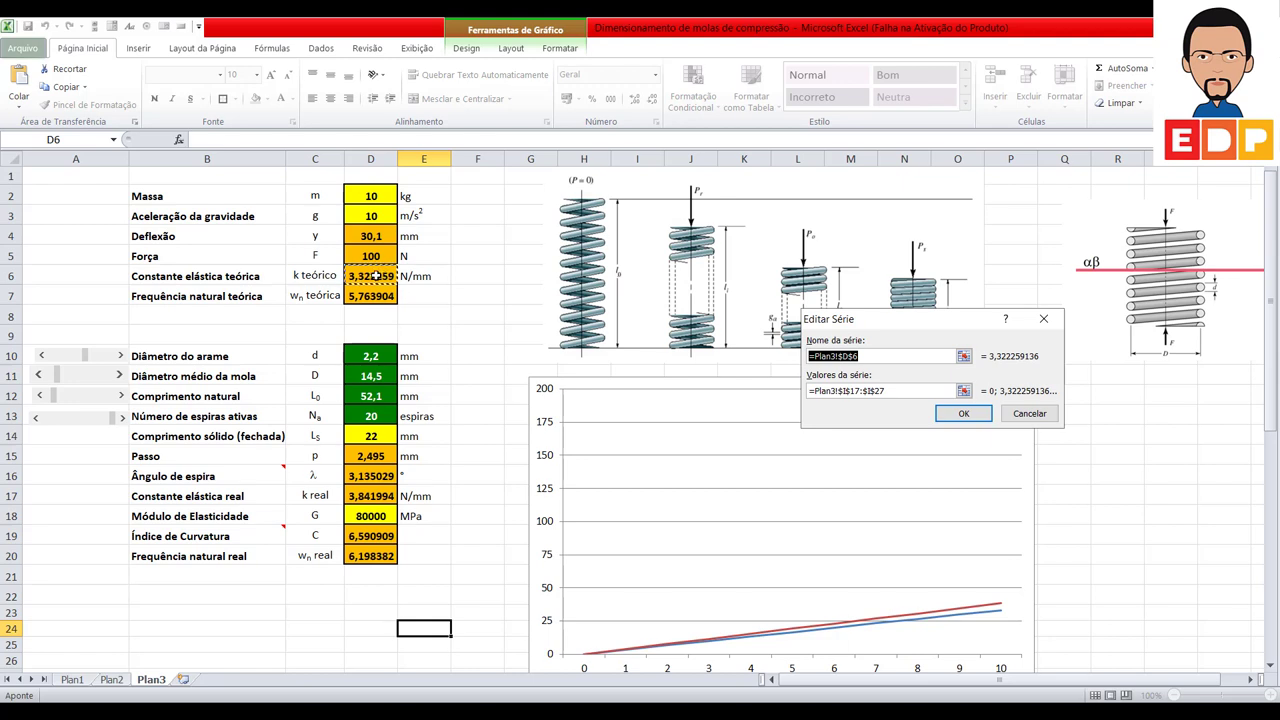
{"action": "left_click", "coordinate": [966, 415]}
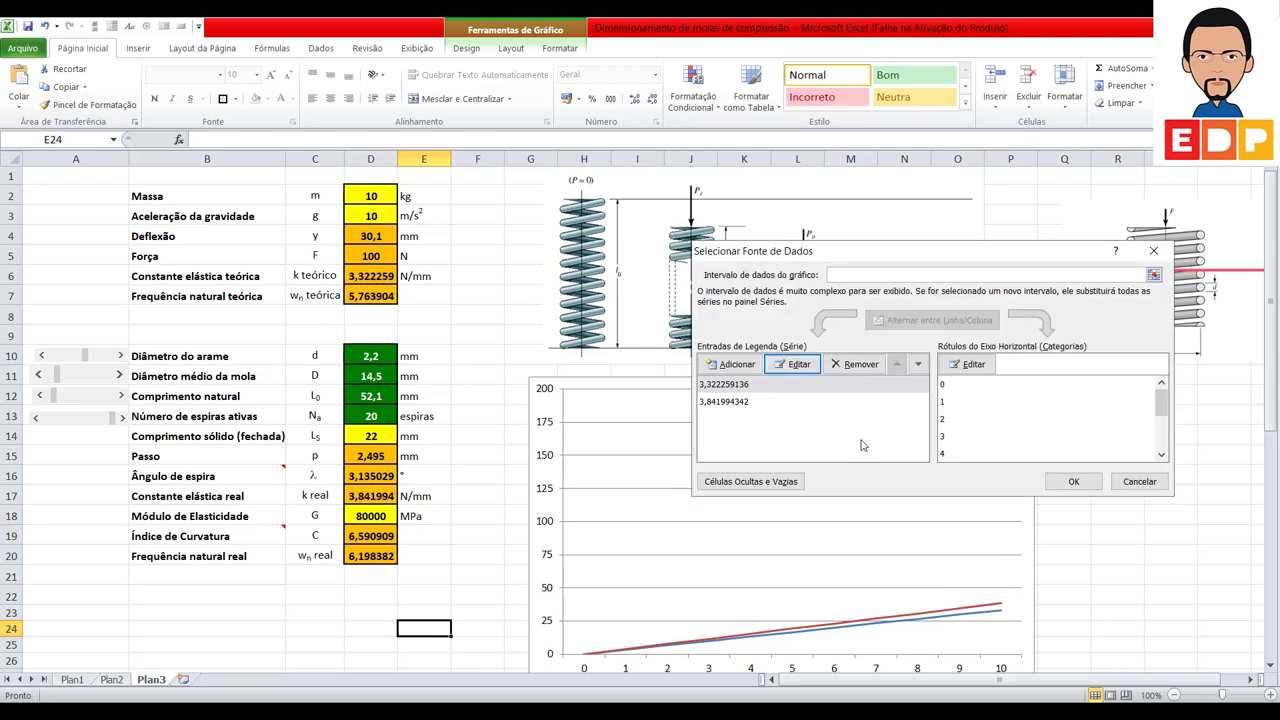
{"action": "left_click", "coordinate": [770, 405]}
{"action": "left_click", "coordinate": [799, 365]}
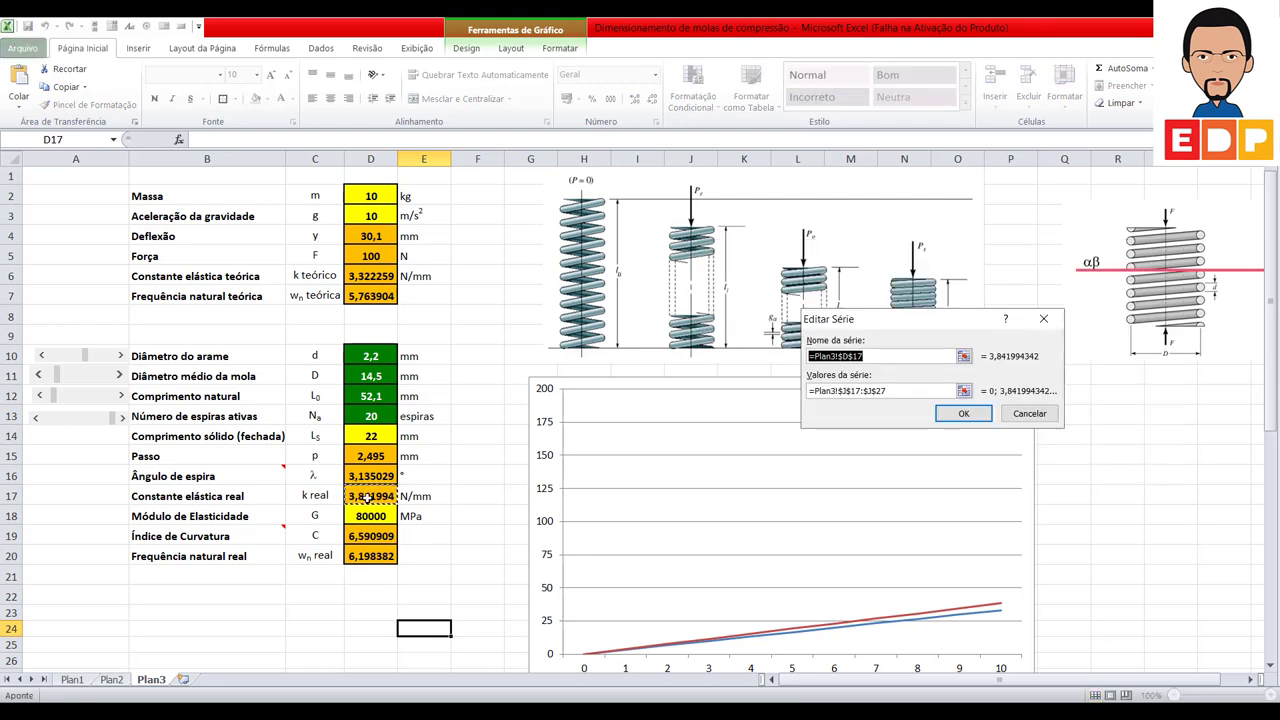
{"action": "left_click", "coordinate": [963, 415]}
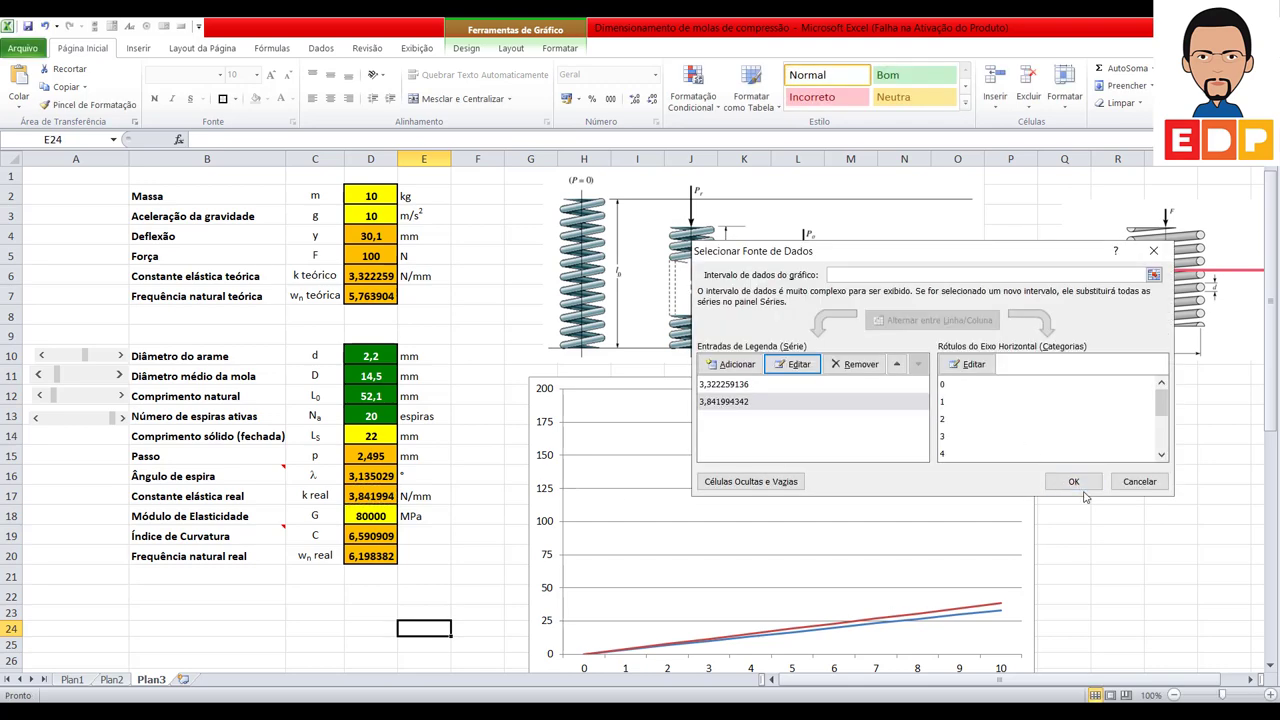
{"action": "left_click", "coordinate": [1074, 482]}
{"action": "scroll", "coordinate": [1168, 532], "scroll_direction": "down", "scroll_amount": 1}
{"action": "scroll", "coordinate": [1168, 532], "scroll_direction": "down", "scroll_amount": 1}
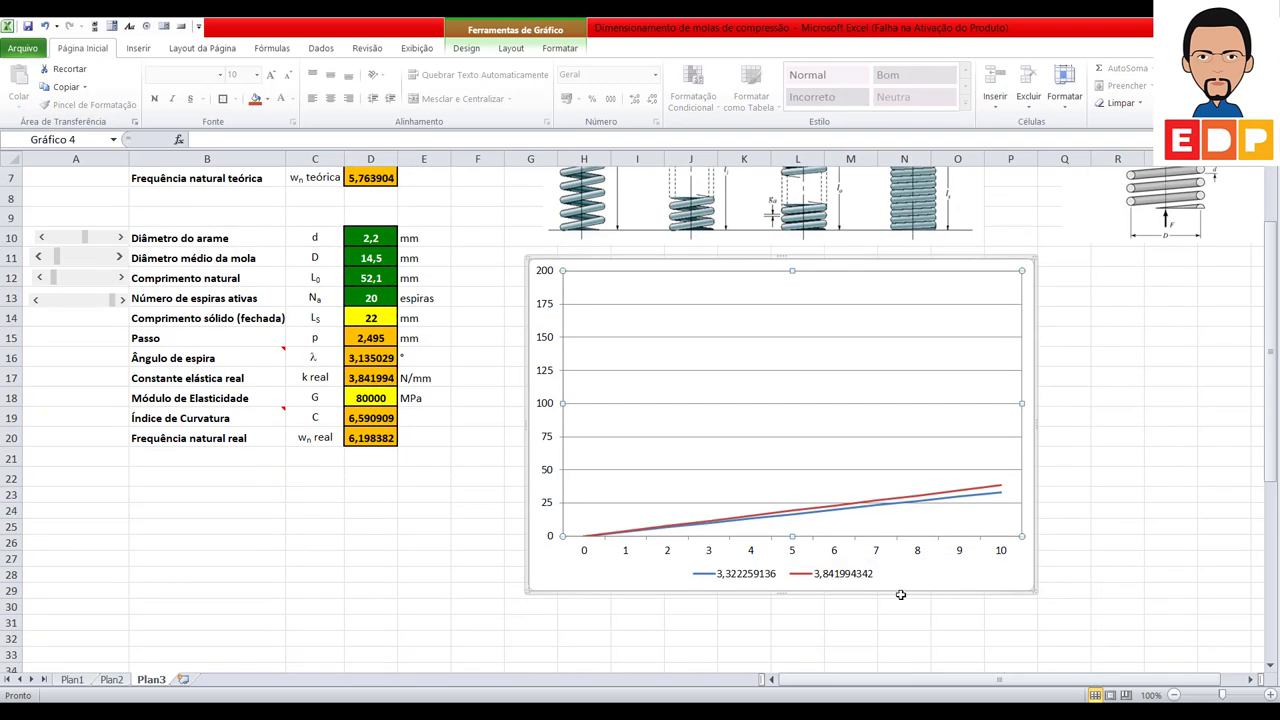
Step: Raise the wire diameter to 2,7 mm with the row-10 scroll bar
{"action": "left_click", "coordinate": [121, 241]}
{"action": "left_click", "coordinate": [121, 241]}
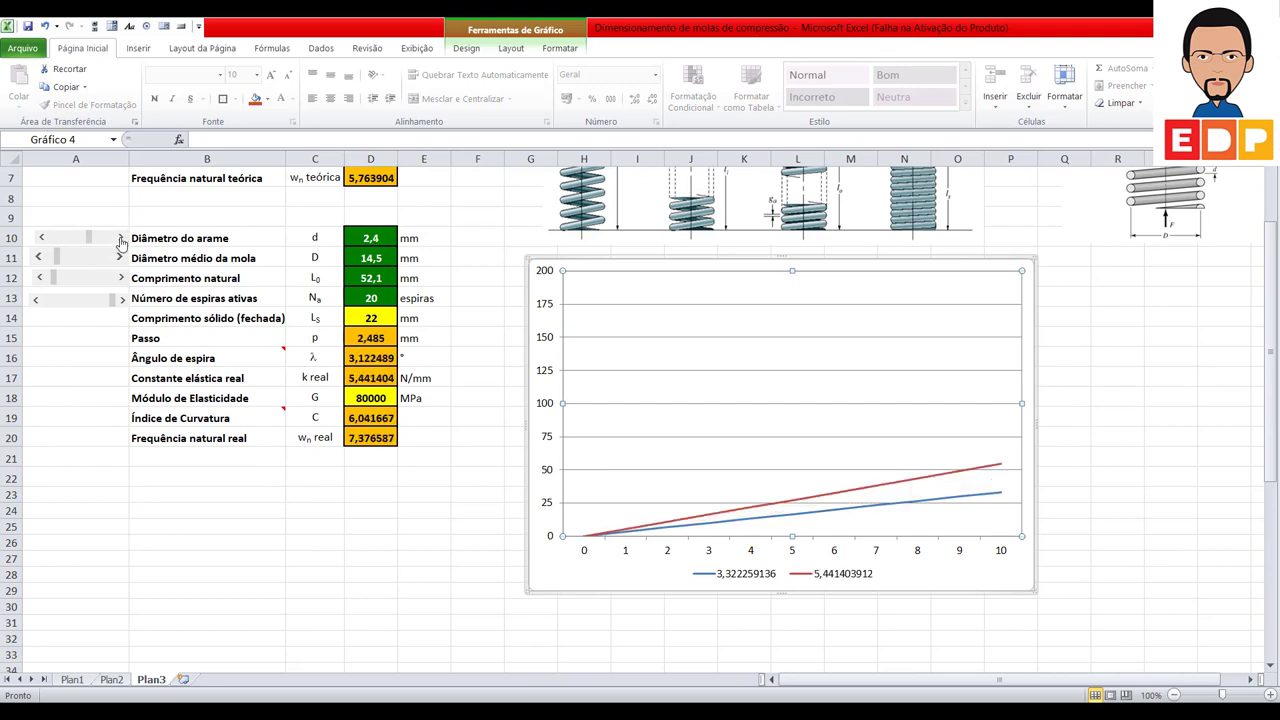
{"action": "left_click", "coordinate": [121, 242]}
{"action": "left_click", "coordinate": [121, 241]}
{"action": "left_click", "coordinate": [121, 241]}
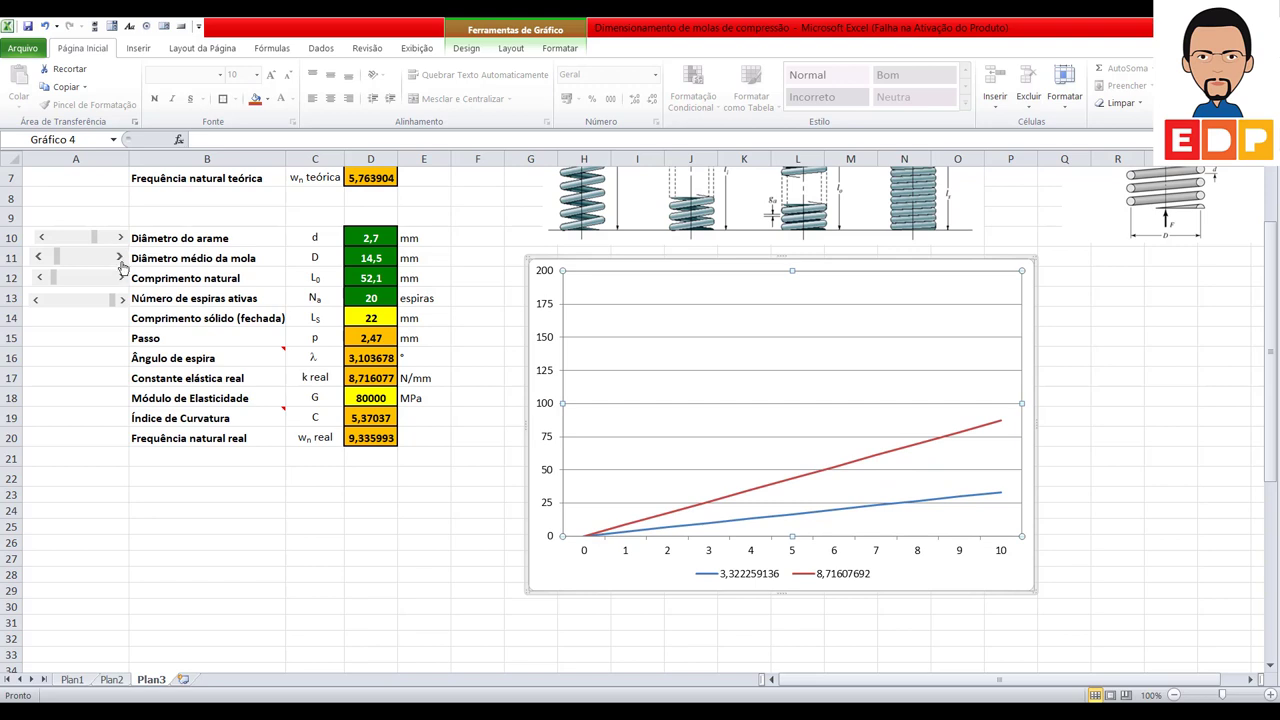
Step: Increase the mean coil diameter to 15,4 mm with the row-11 scroll bar
{"action": "double_click", "coordinate": [121, 258]}
{"action": "double_click", "coordinate": [121, 258]}
{"action": "double_click", "coordinate": [121, 258]}
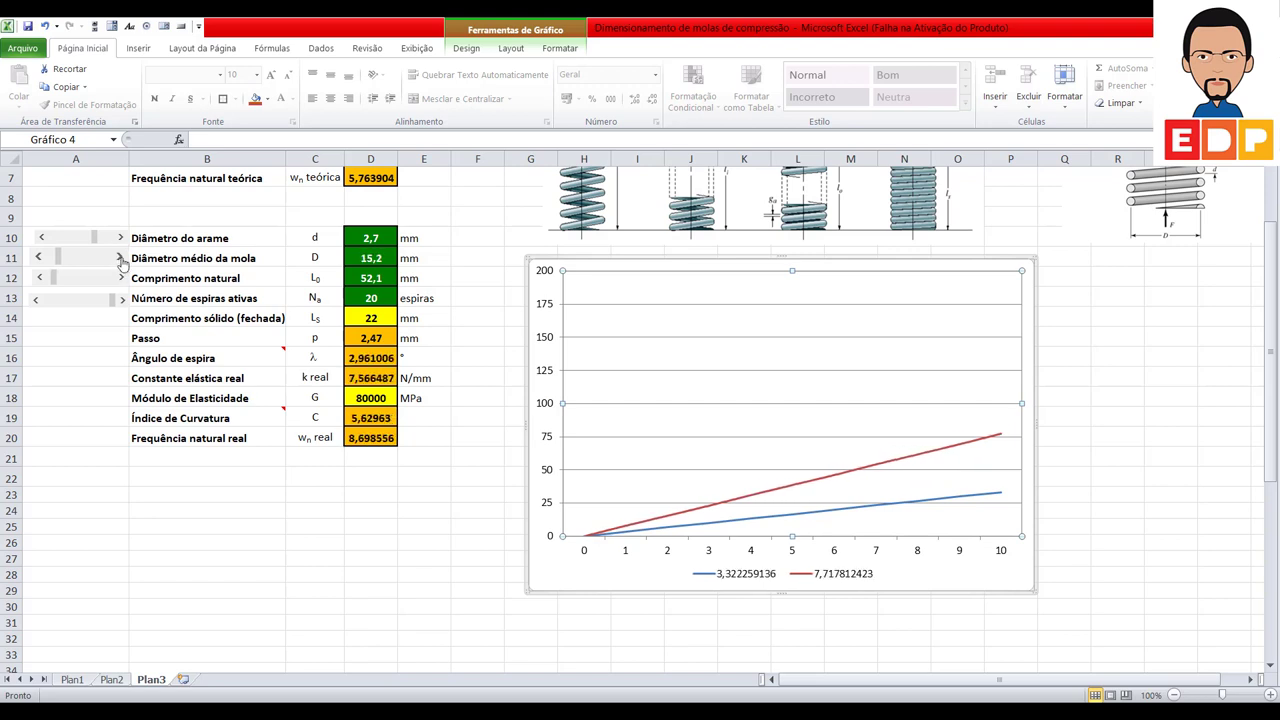
{"action": "left_click", "coordinate": [121, 258]}
{"action": "left_click", "coordinate": [121, 258]}
{"action": "left_click", "coordinate": [121, 258]}
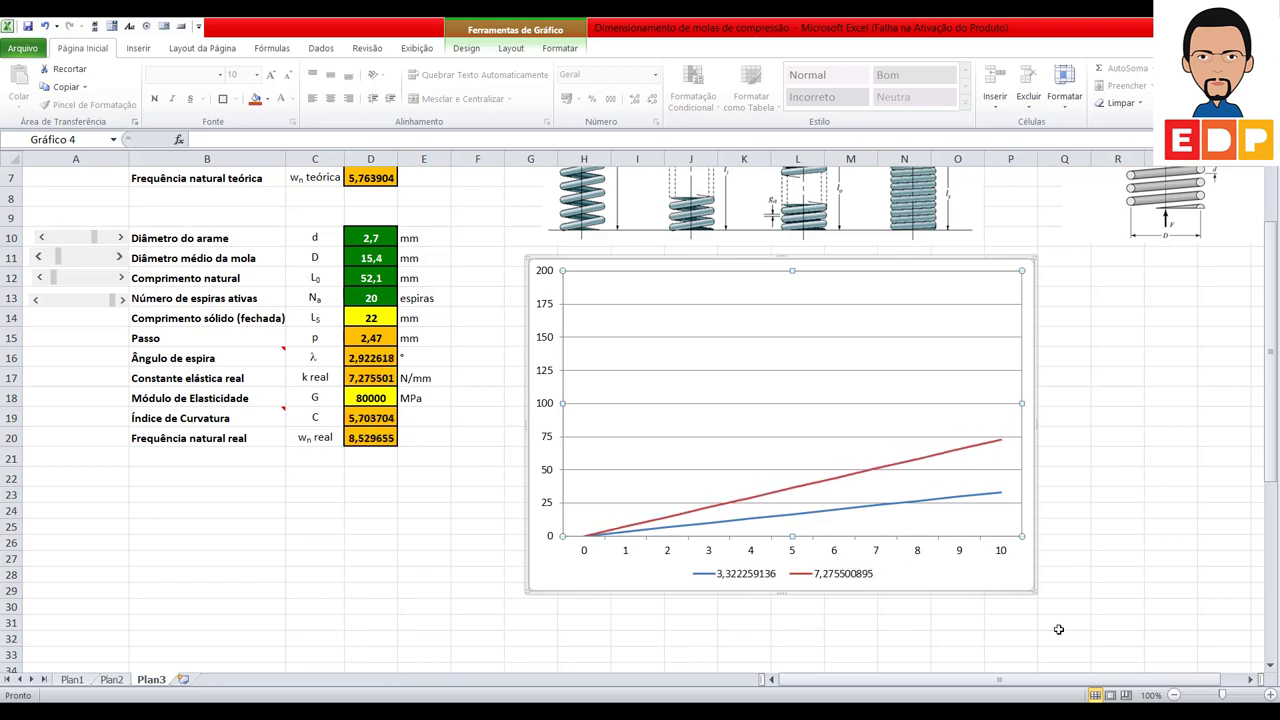
Step: Open and close the chart legend's Formatar Legenda settings, then select cell D17
{"action": "left_click", "coordinate": [860, 573]}
{"action": "right_click", "coordinate": [860, 573]}
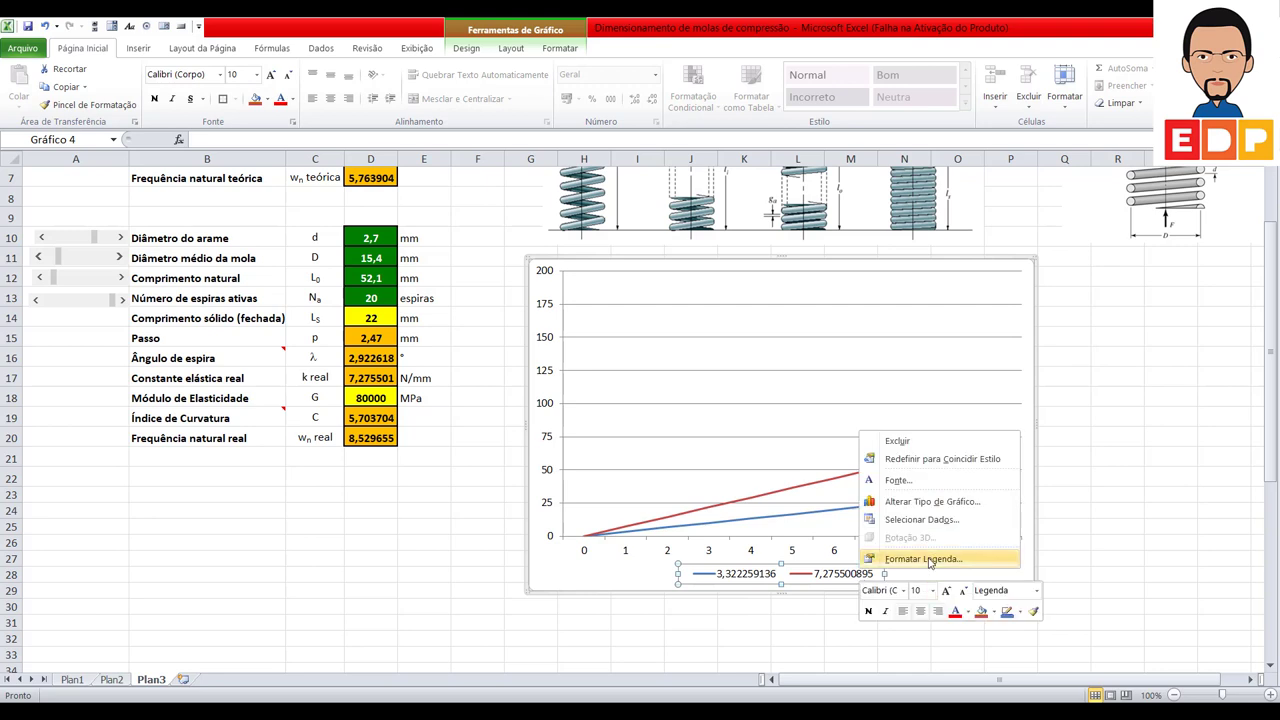
{"action": "left_click", "coordinate": [930, 560]}
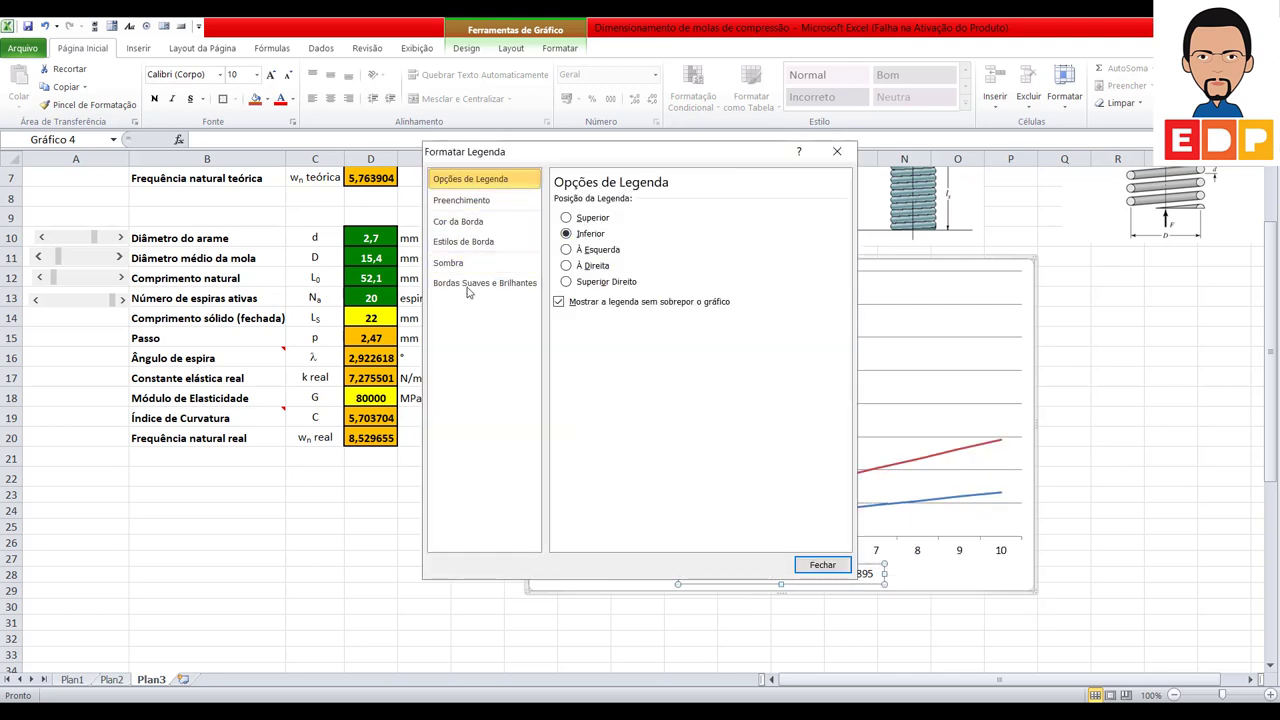
{"action": "left_click", "coordinate": [822, 564]}
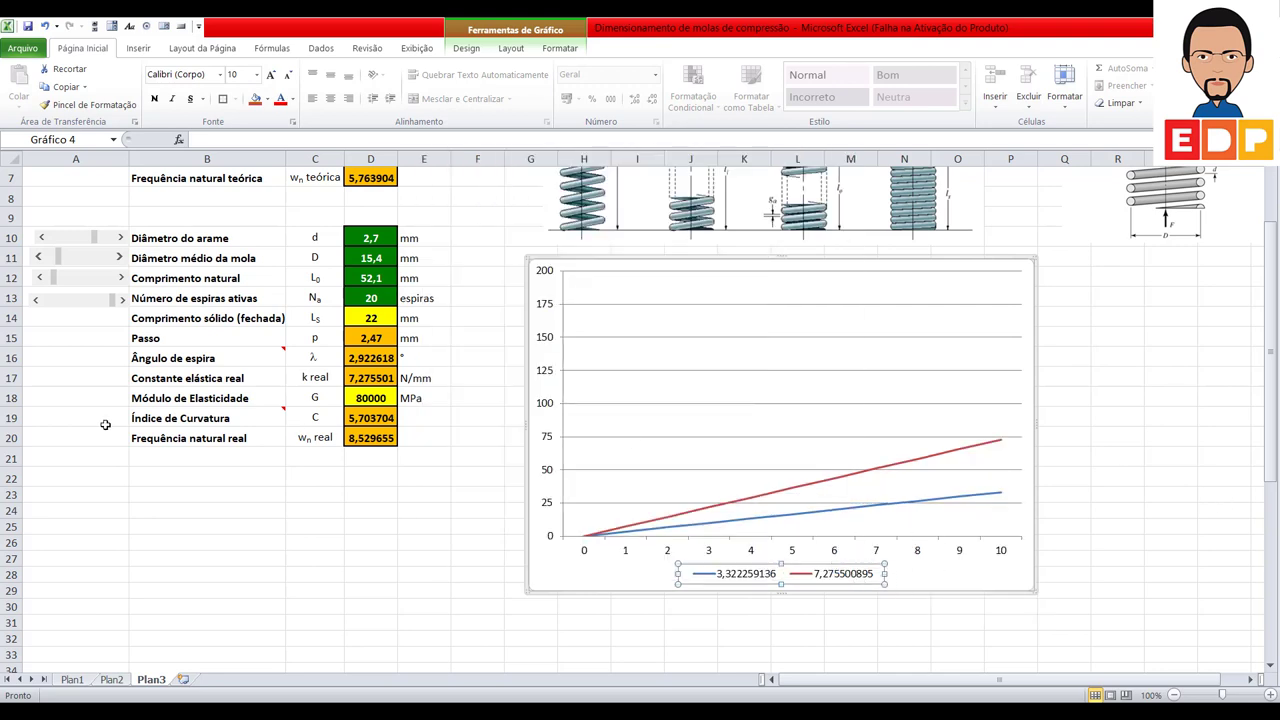
{"action": "scroll", "coordinate": [140, 420], "scroll_direction": "up", "scroll_amount": 1}
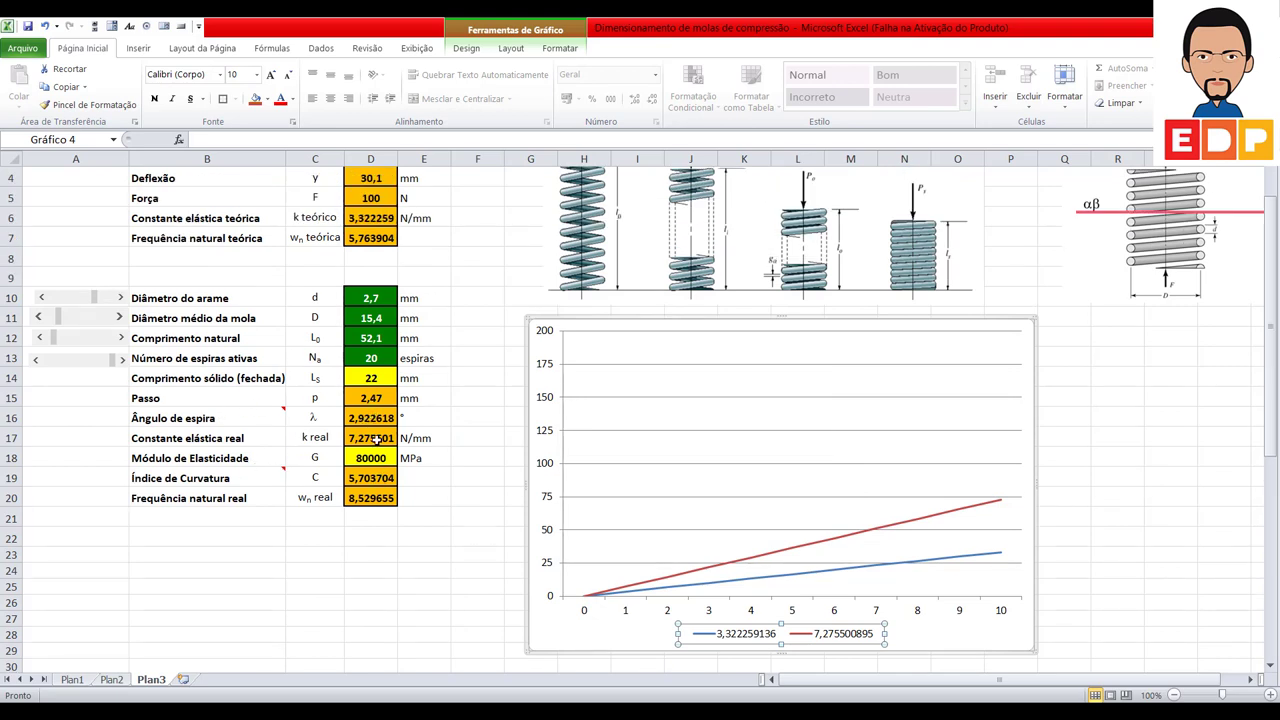
{"action": "left_click", "coordinate": [377, 436]}
Step: Format D17 as Número with 3 decimal places so the real stiffness reads 7,276
{"action": "right_click", "coordinate": [377, 436]}
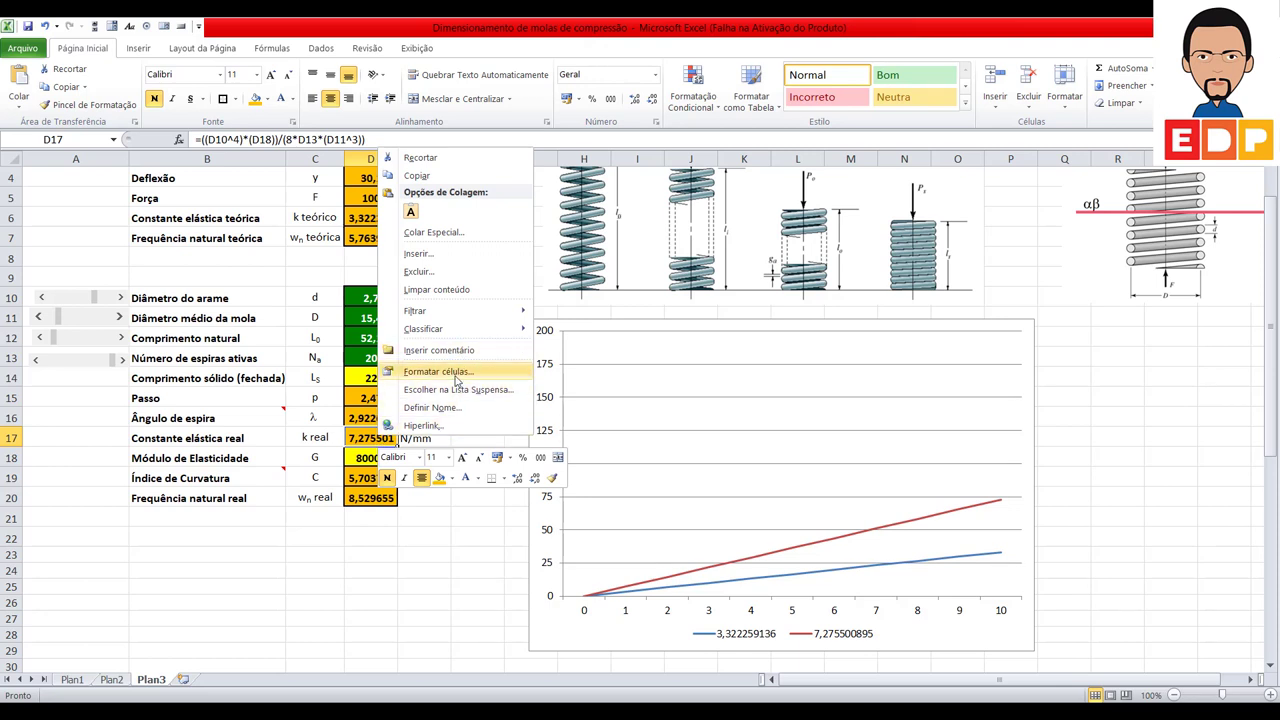
{"action": "left_click", "coordinate": [458, 371]}
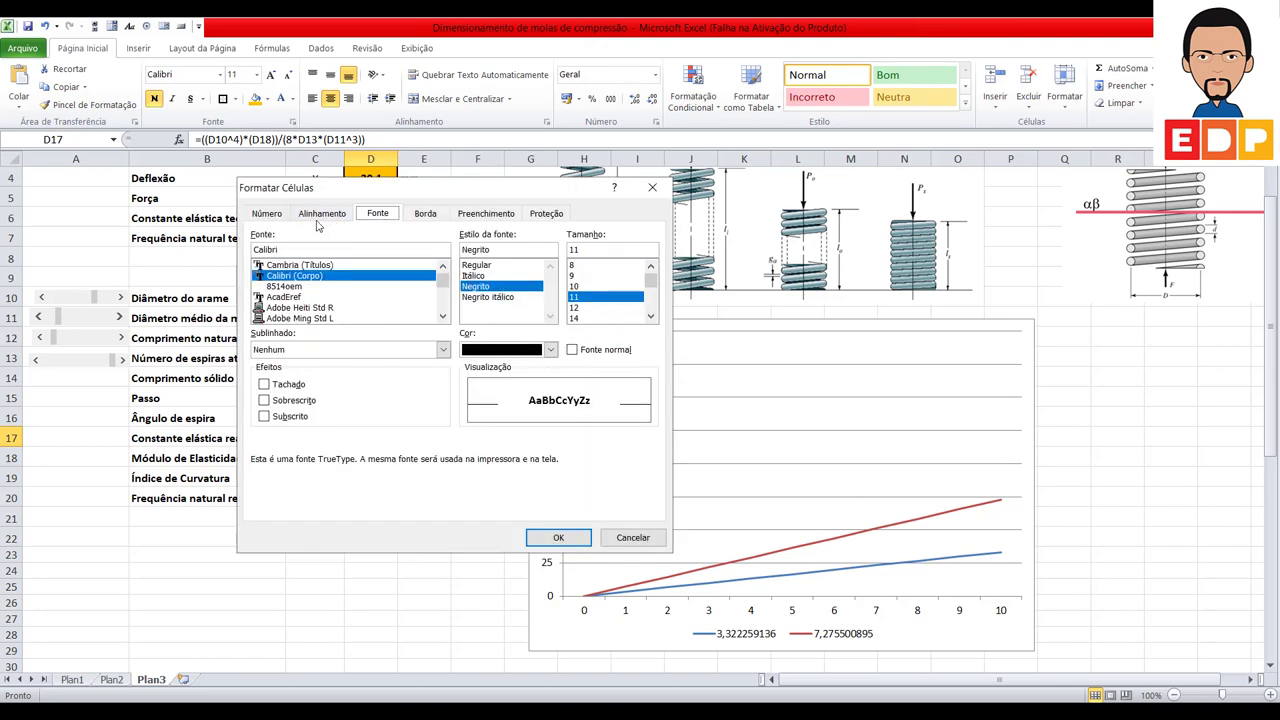
{"action": "left_click", "coordinate": [283, 218]}
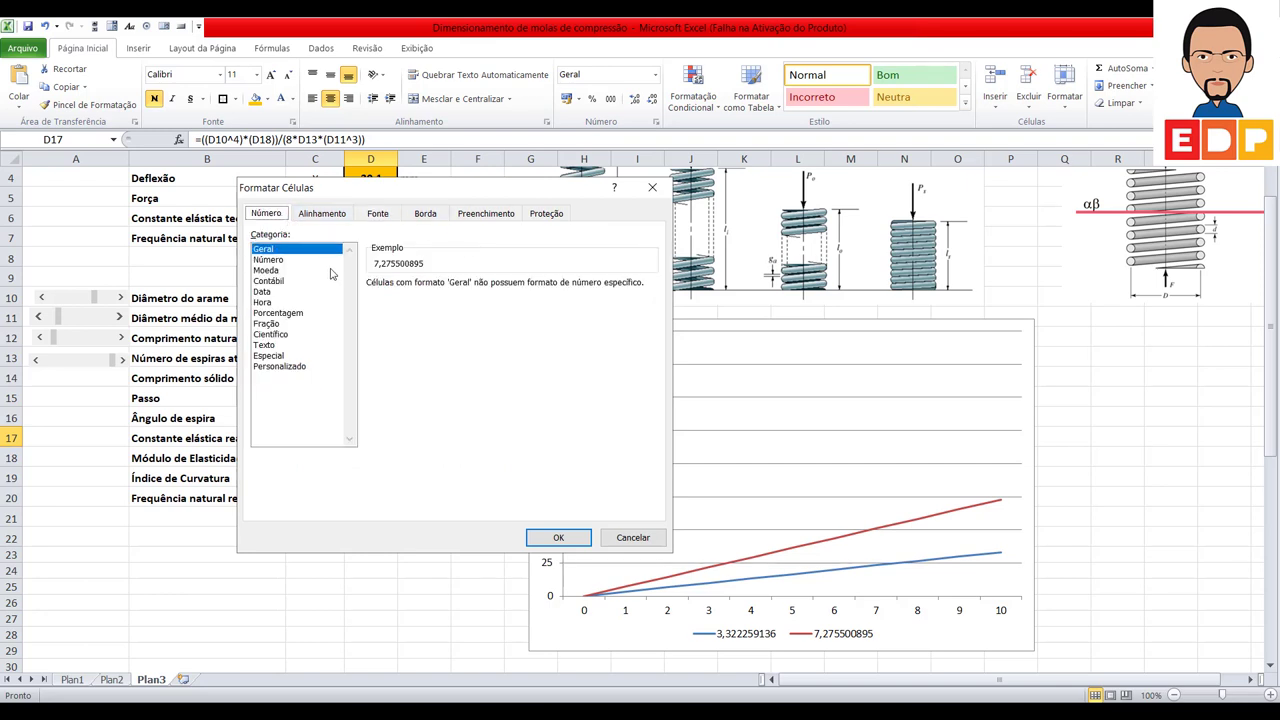
{"action": "left_click", "coordinate": [300, 260]}
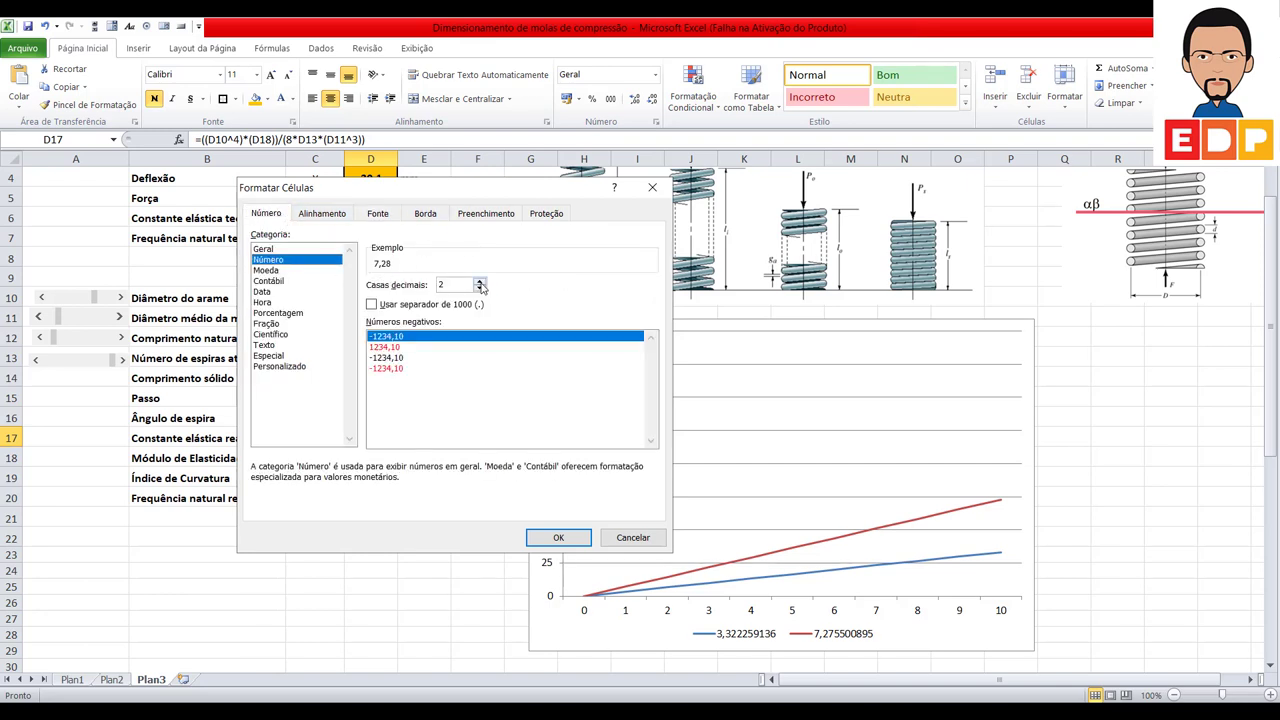
{"action": "left_click", "coordinate": [480, 282]}
{"action": "left_click", "coordinate": [558, 538]}
{"action": "left_click", "coordinate": [1122, 573]}
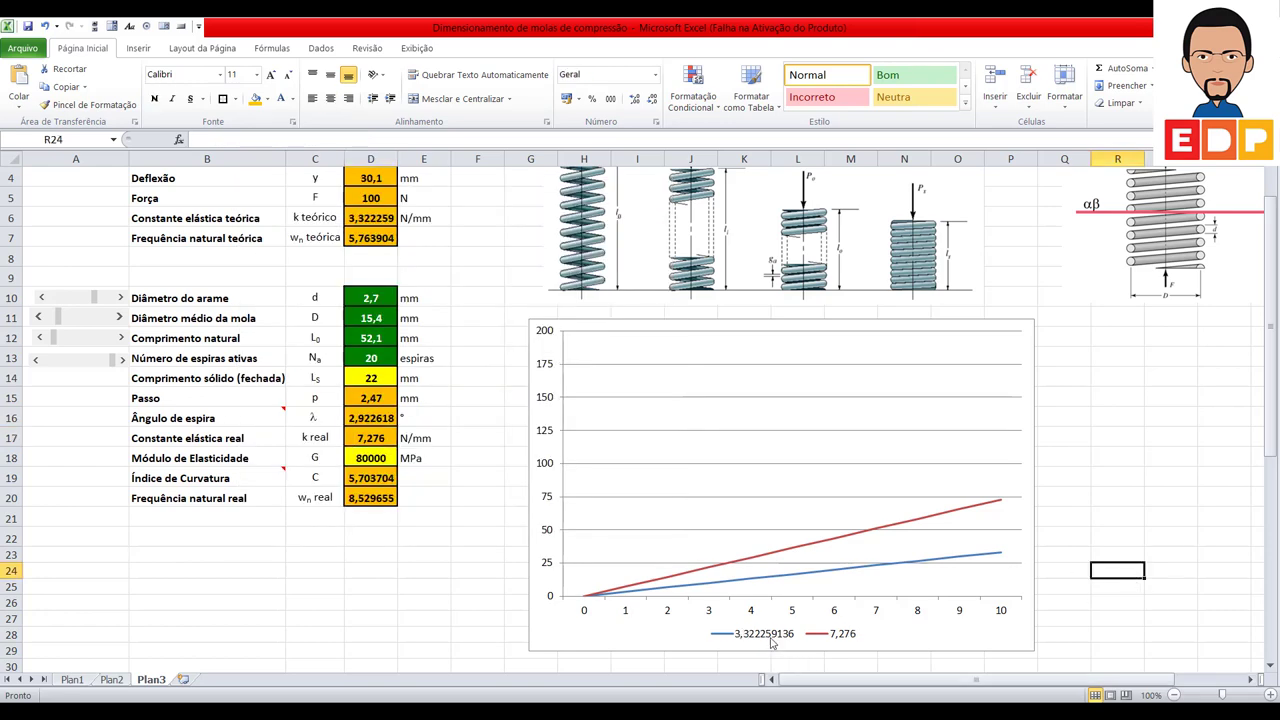
{"action": "left_click", "coordinate": [772, 641]}
Step: Format D6 as Número with 3 decimal places so the theoretical stiffness reads 3,322
{"action": "scroll", "coordinate": [276, 290], "scroll_direction": "up", "scroll_amount": 1}
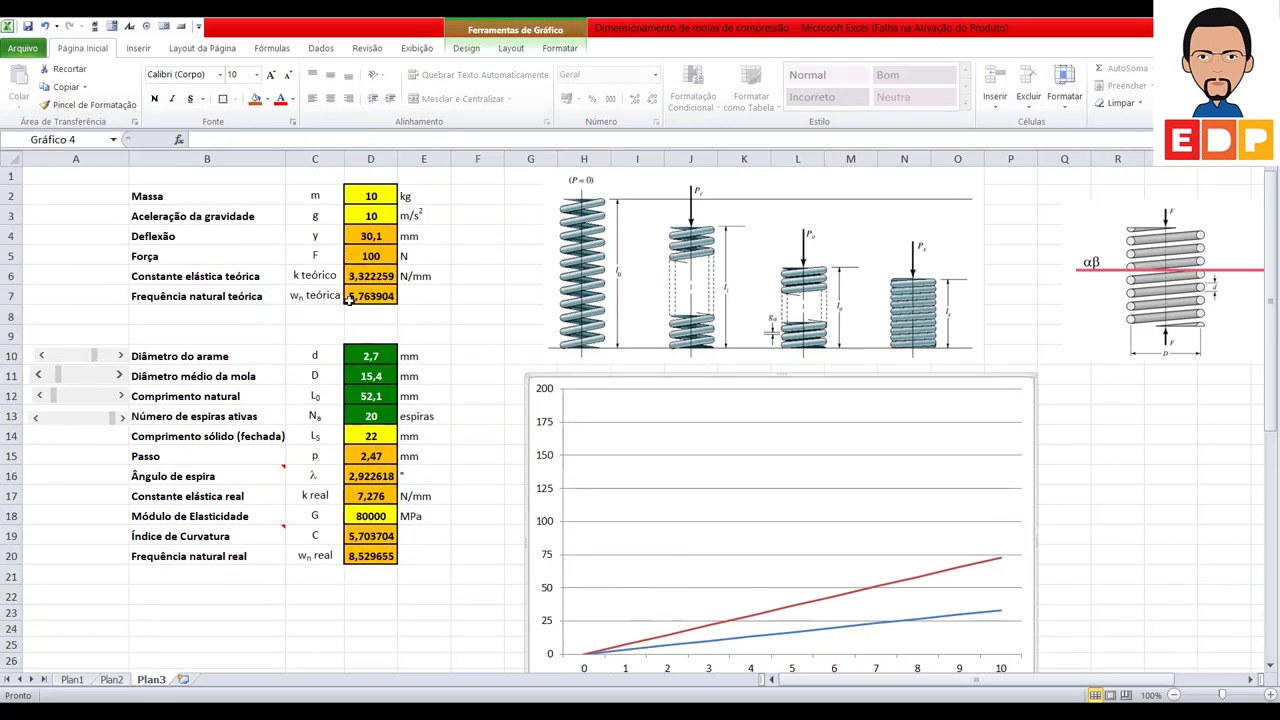
{"action": "left_click", "coordinate": [366, 273]}
{"action": "right_click", "coordinate": [366, 273]}
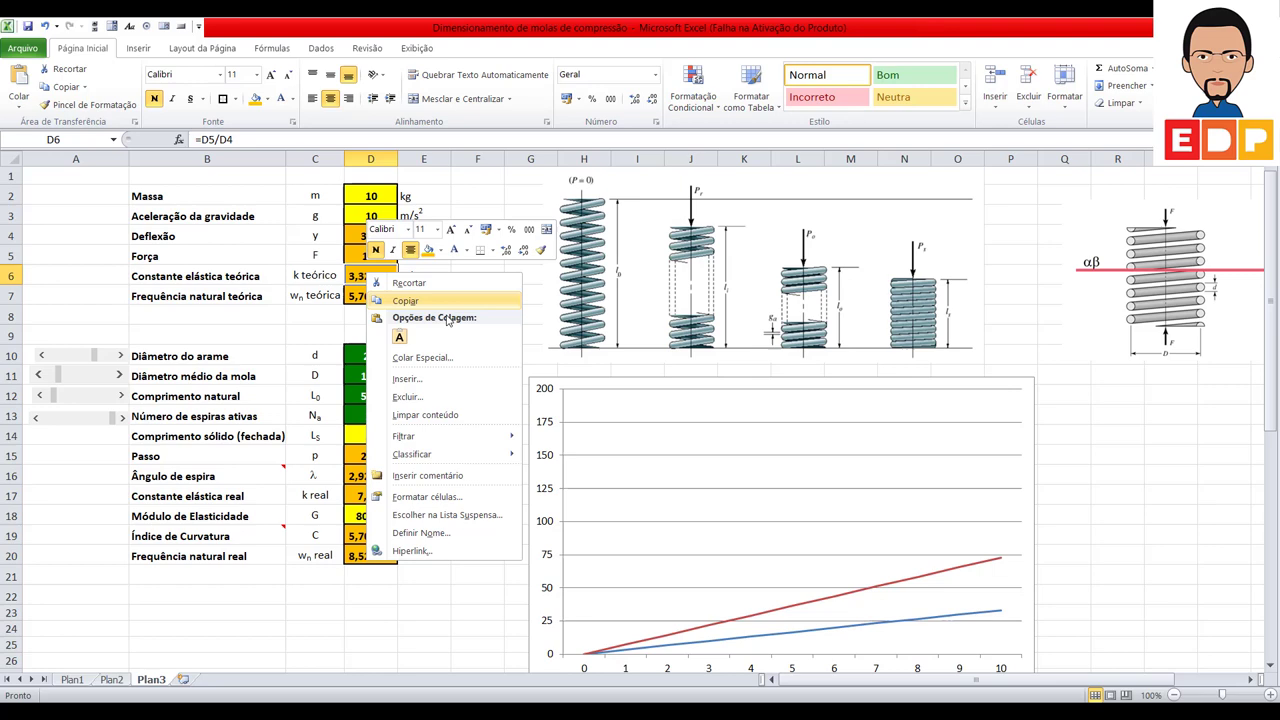
{"action": "left_click", "coordinate": [432, 497]}
{"action": "left_click", "coordinate": [246, 381]}
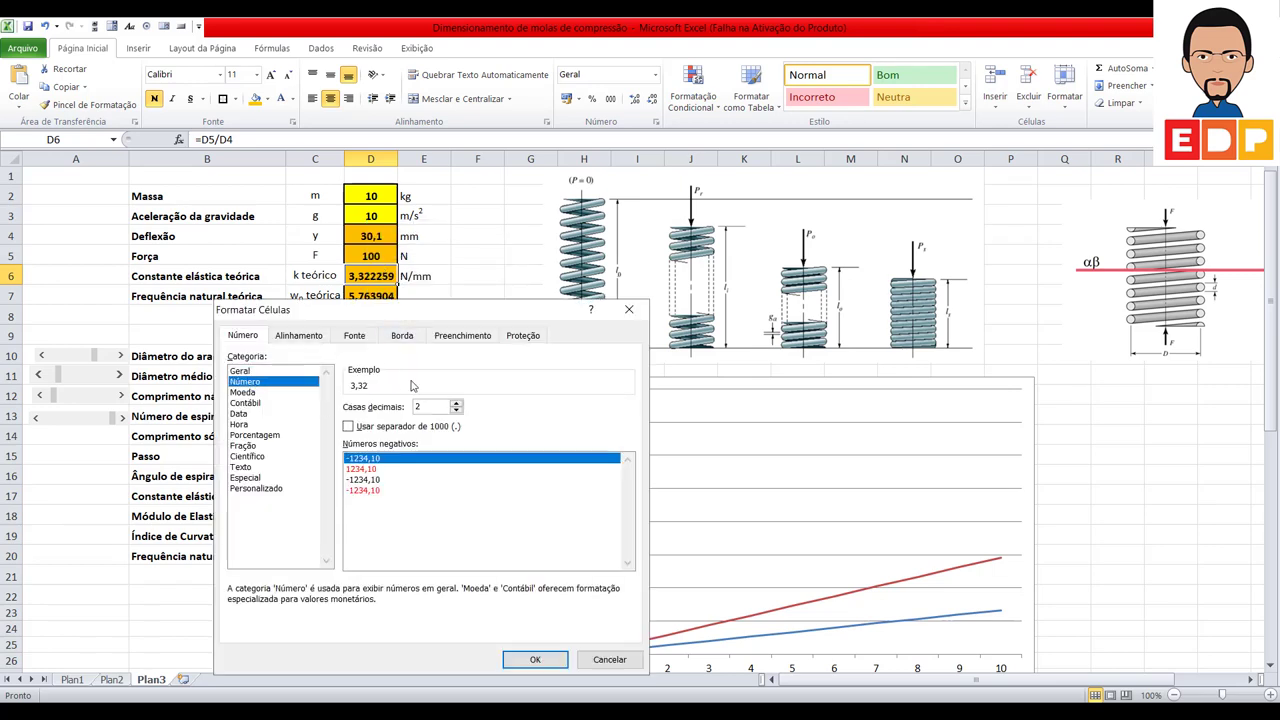
{"action": "left_click", "coordinate": [457, 403]}
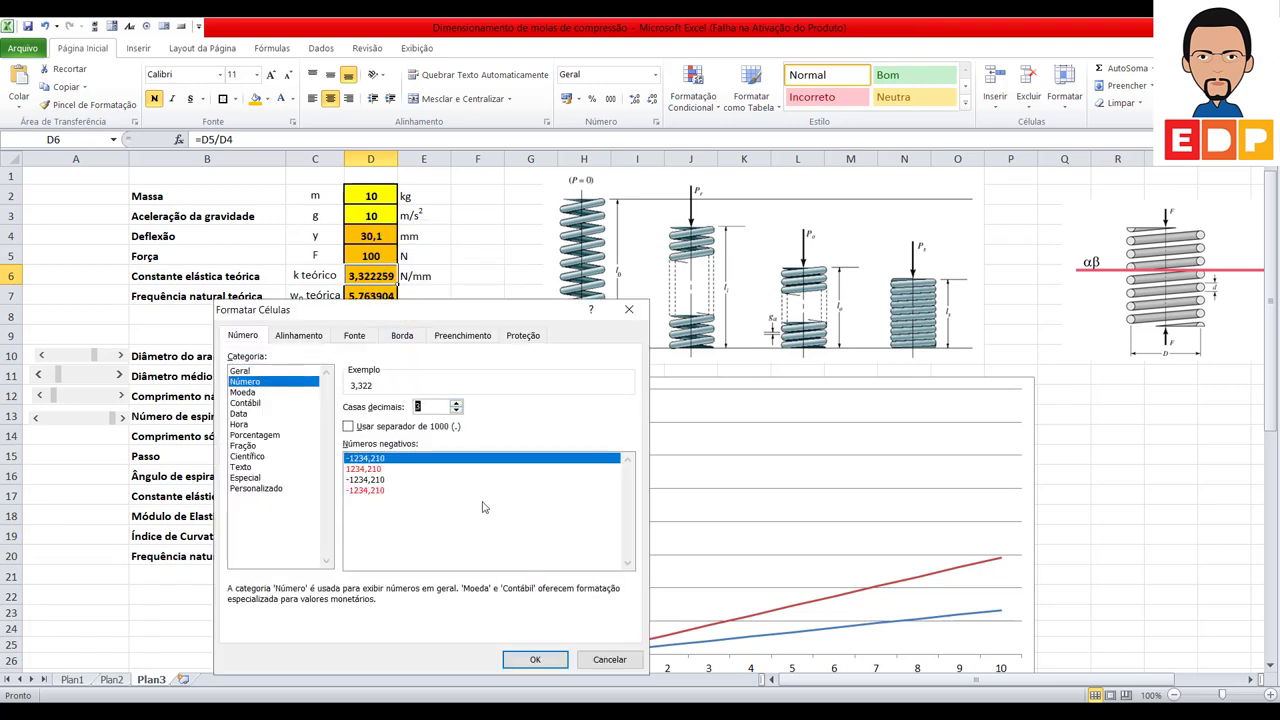
{"action": "left_click", "coordinate": [529, 659]}
{"action": "scroll", "coordinate": [1076, 539], "scroll_direction": "down", "scroll_amount": 3}
{"action": "scroll", "coordinate": [1076, 539], "scroll_direction": "up", "scroll_amount": 2}
{"action": "left_click", "coordinate": [1115, 518]}
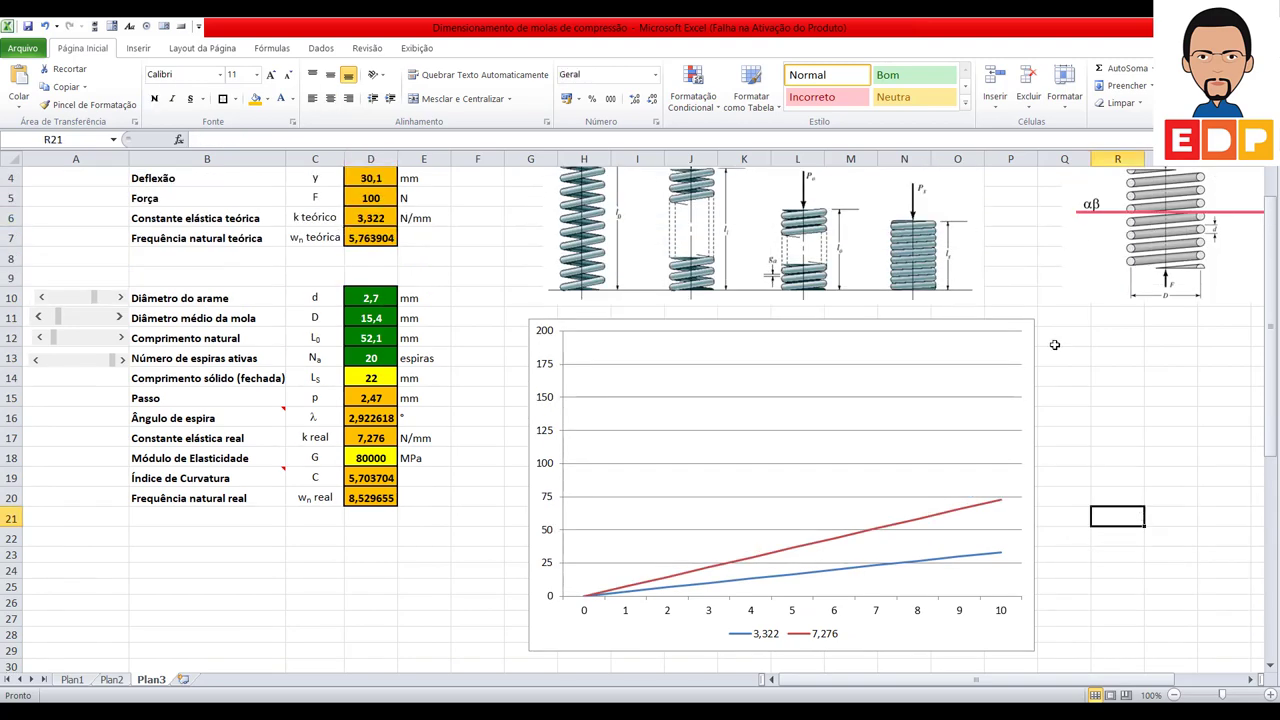
{"action": "left_click", "coordinate": [1028, 331]}
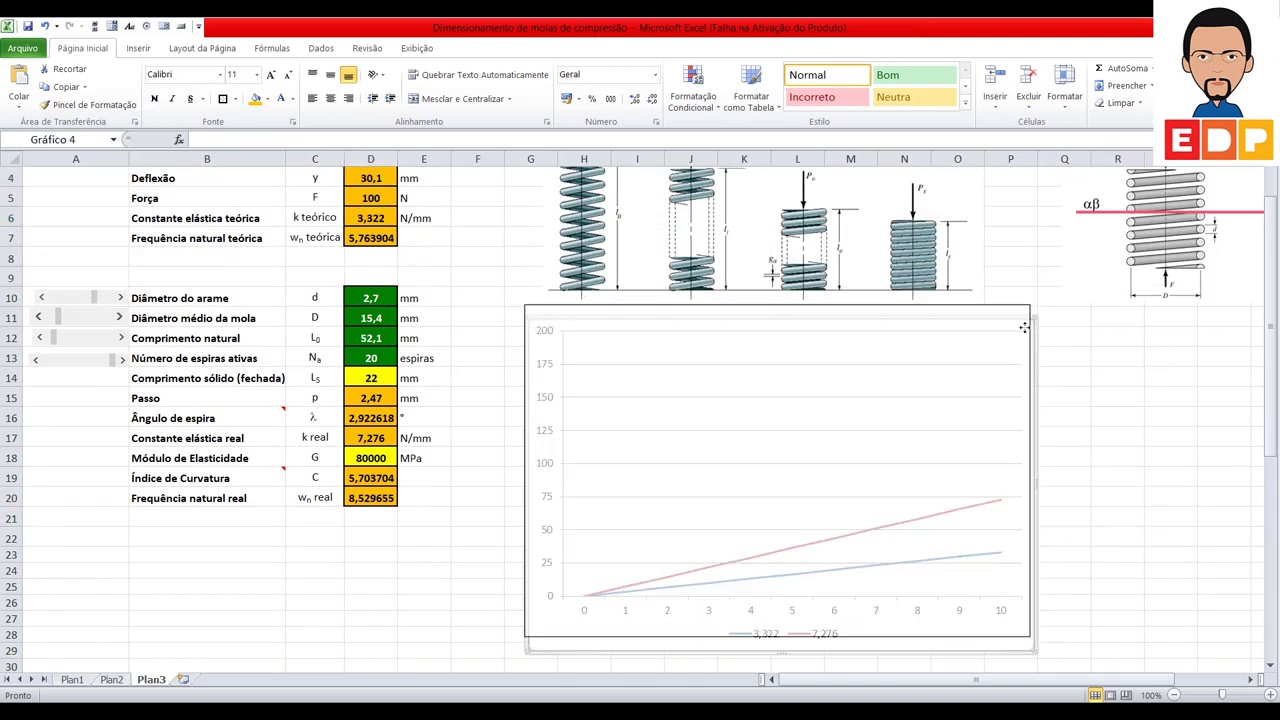
Step: Drag the force-displacement chart a few pixels up and left, then review the sheet
{"action": "left_click_drag", "start_coordinate": [1028, 331], "coordinate": [1021, 317]}
{"action": "scroll", "coordinate": [1060, 345], "scroll_direction": "down", "scroll_amount": 3}
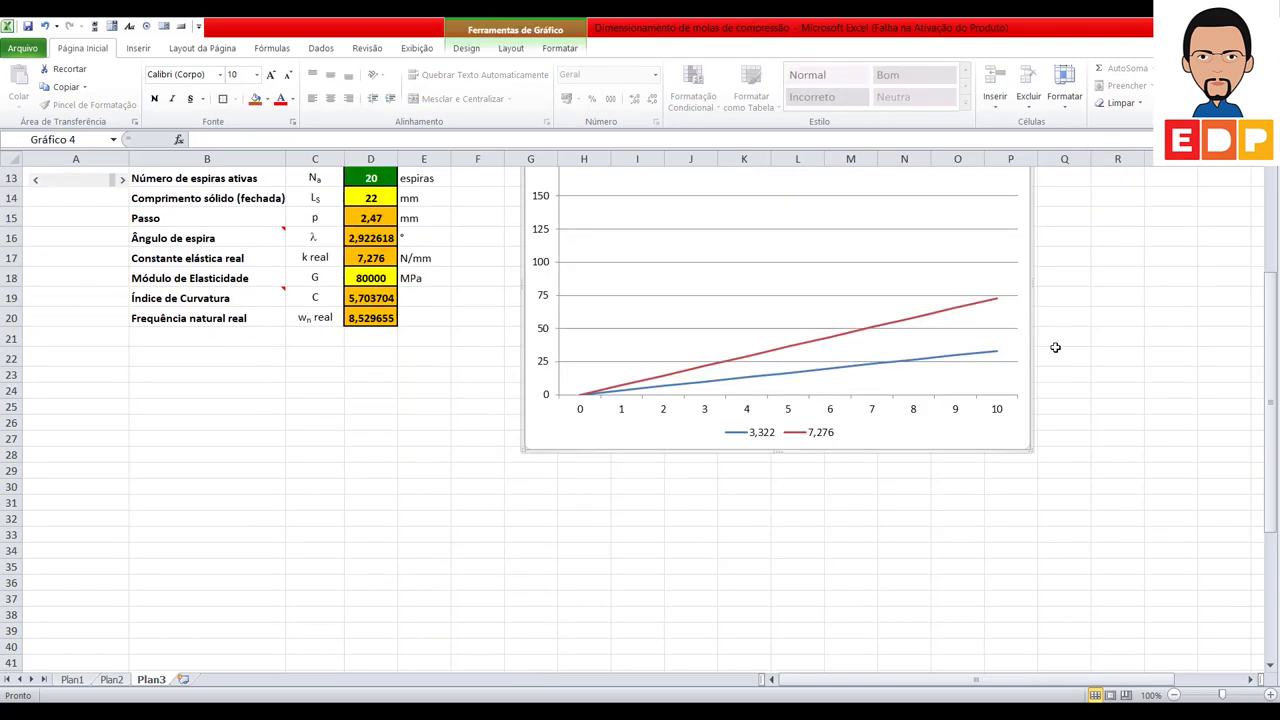
{"action": "scroll", "coordinate": [1057, 346], "scroll_direction": "up", "scroll_amount": 4}
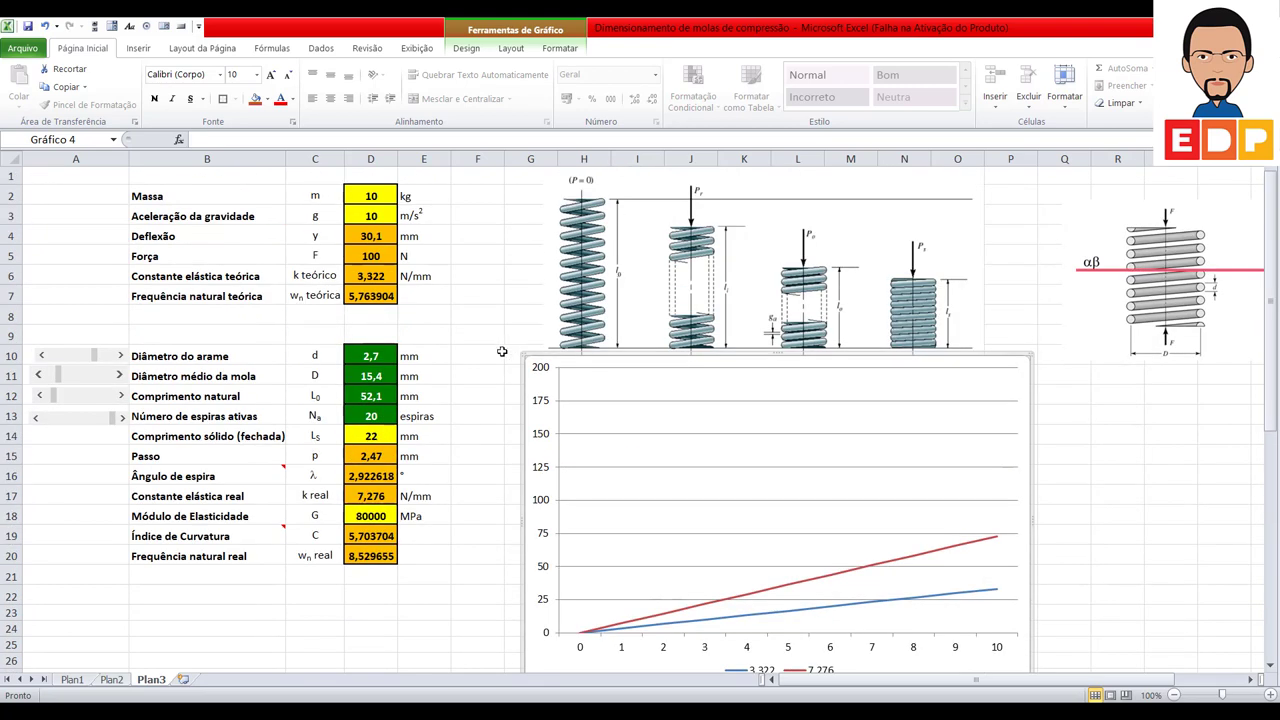